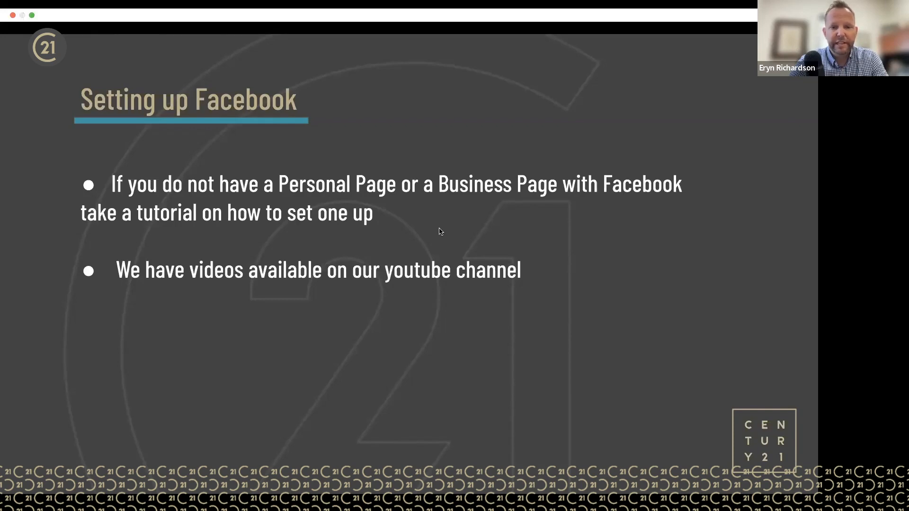
key(Right)
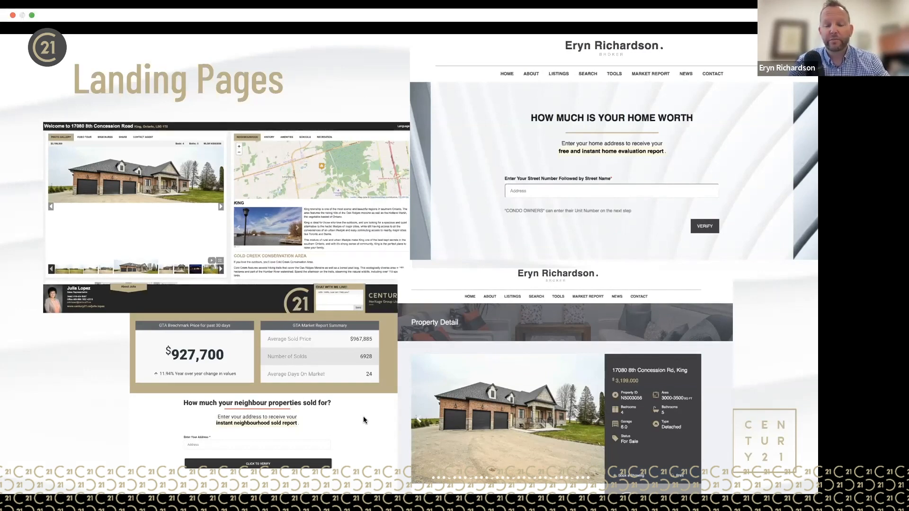
key(Right)
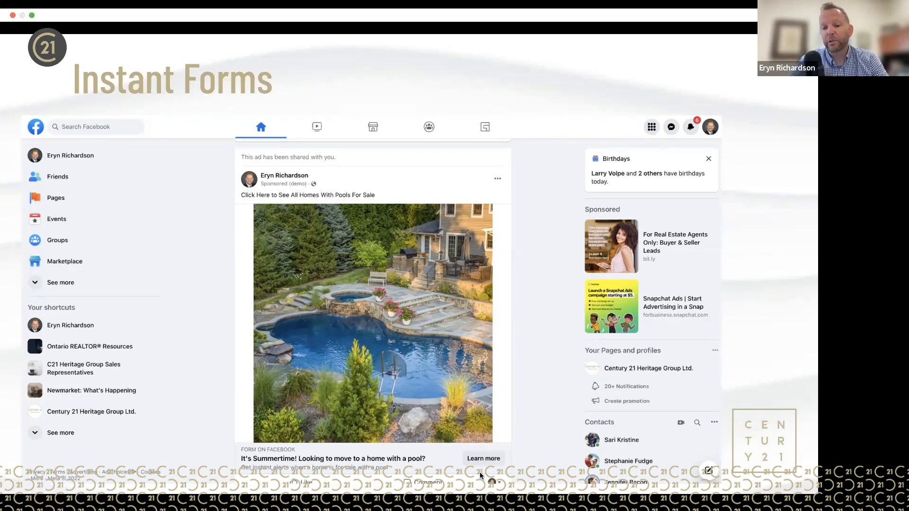
click(492, 460)
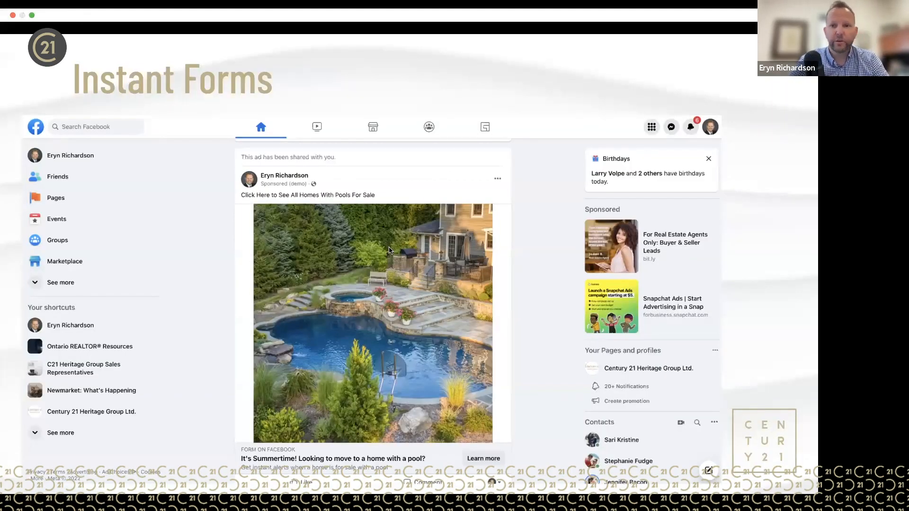
Switch to the Chrome browser, search Google for "facebook" and open the Facebook site from the results
key(super+Tab)
click(329, 221)
text(facebook)
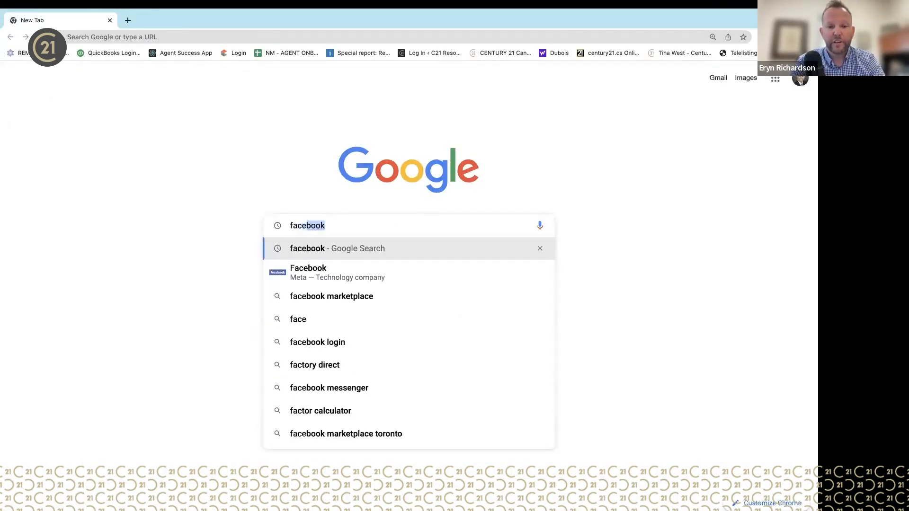
key(Return)
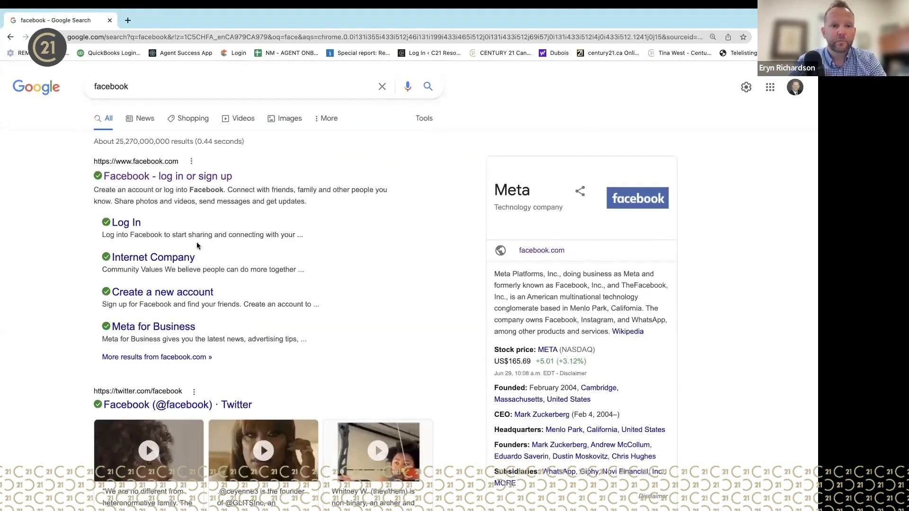
click(203, 178)
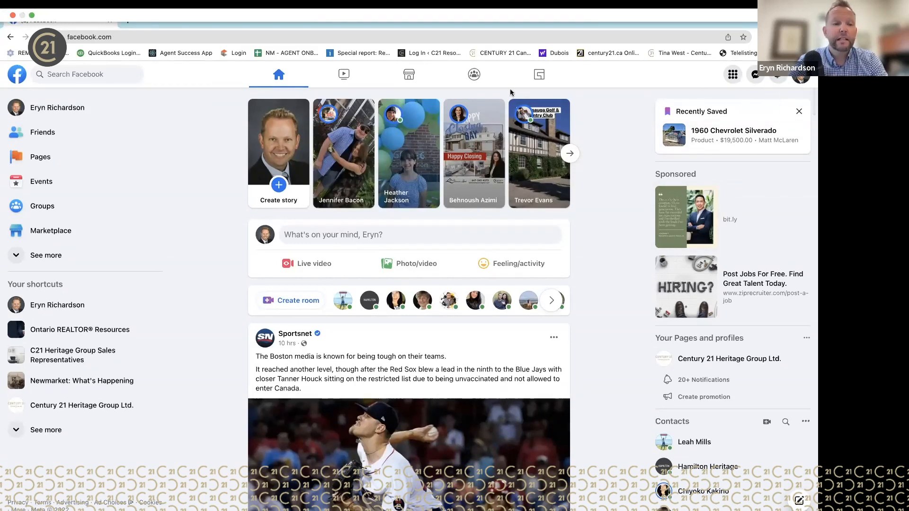
Open the personal business page from the shortcuts and look through its intro, photos and recent posts
click(58, 306)
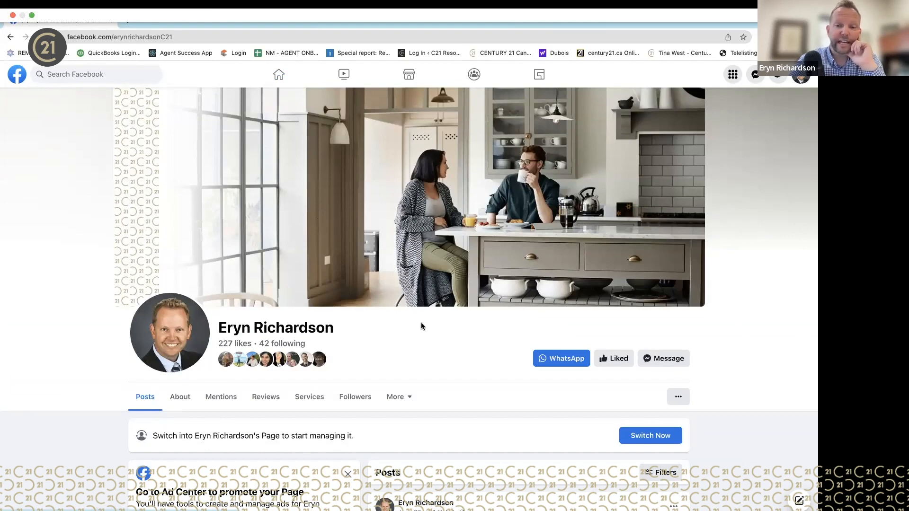
scroll(424, 324, down, 1)
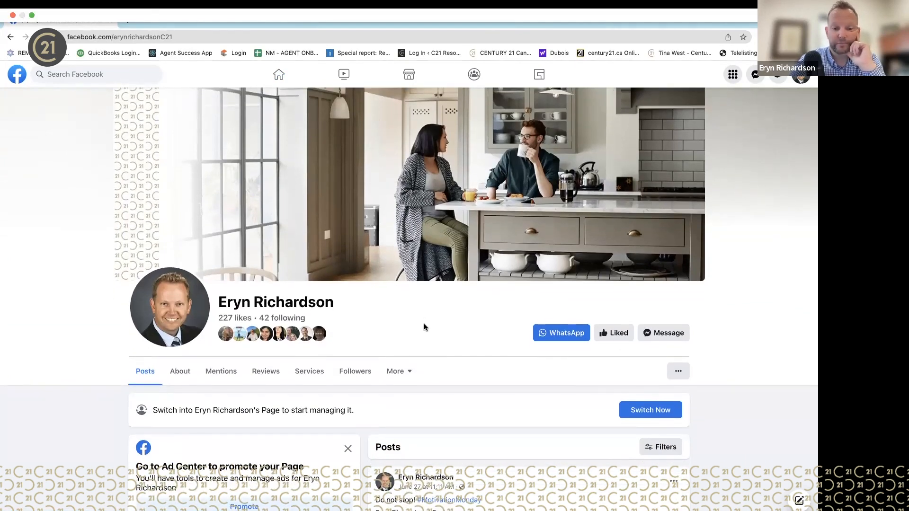
scroll(424, 326, down, 3)
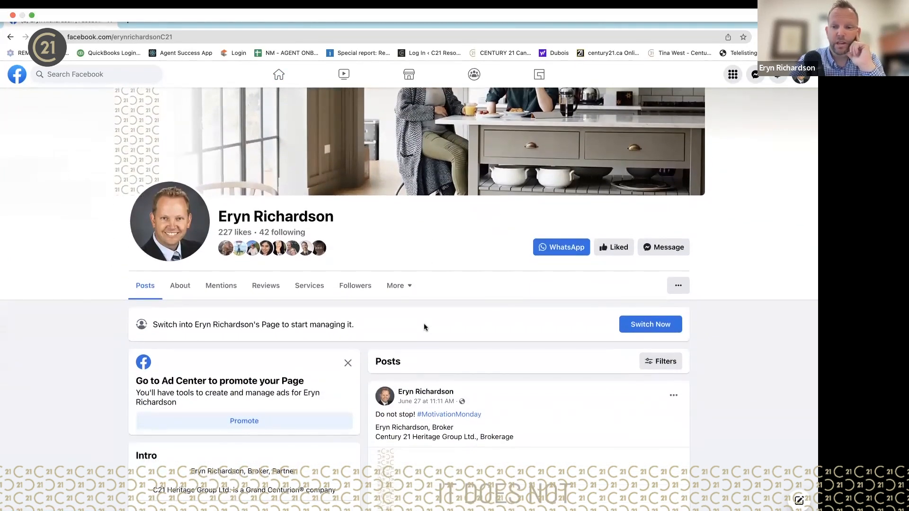
scroll(424, 326, down, 5)
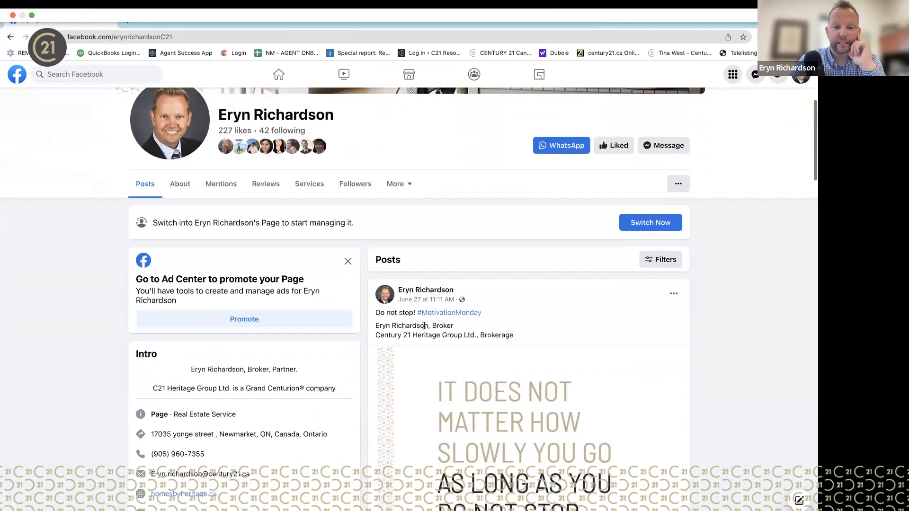
scroll(424, 329, down, 10)
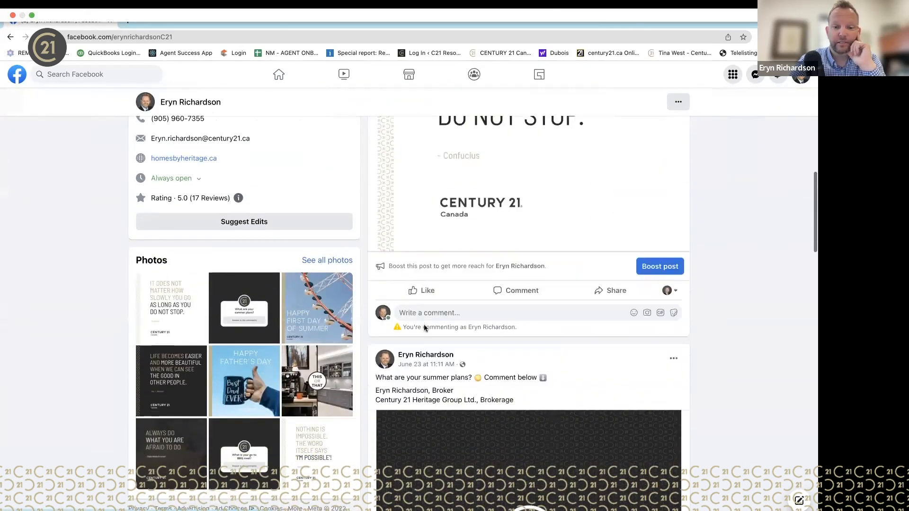
scroll(425, 328, down, 12)
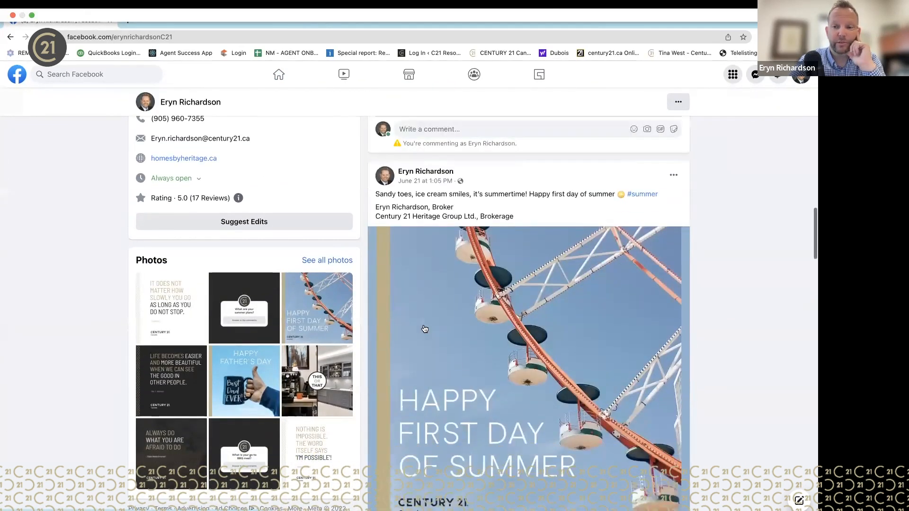
scroll(424, 327, down, 10)
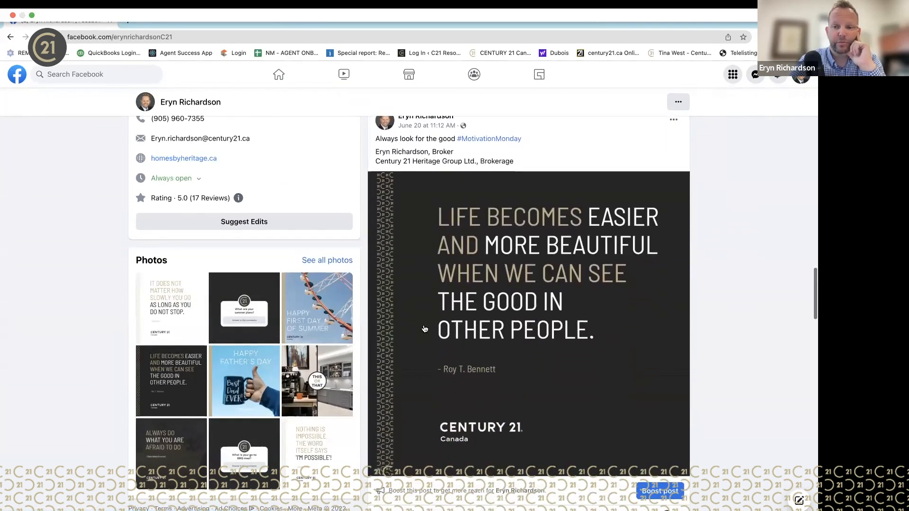
scroll(424, 328, up, 5)
scroll(424, 328, up, 15)
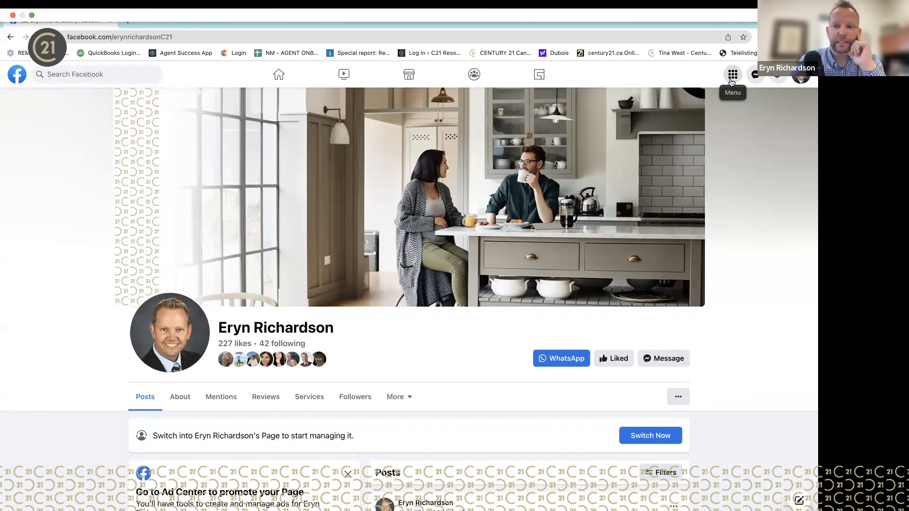
Start creating a new ad and choose Lead generation as the campaign objective
click(732, 74)
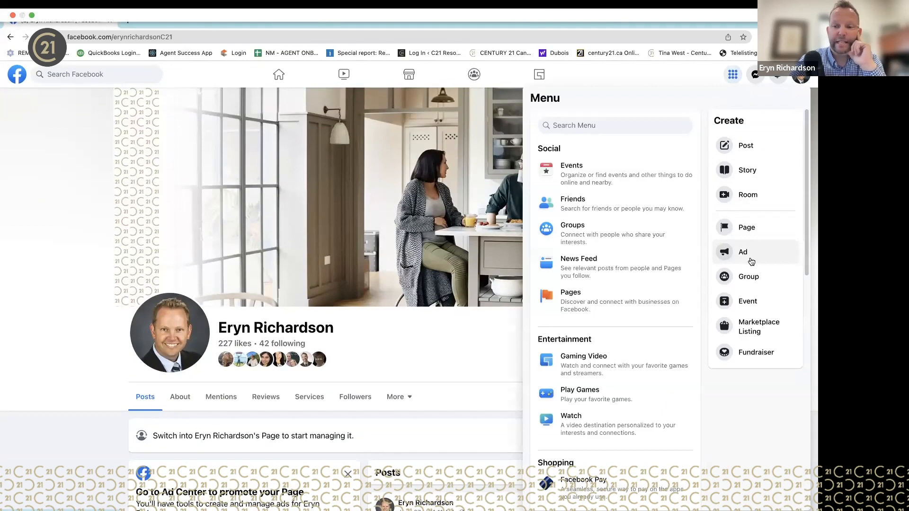
click(751, 258)
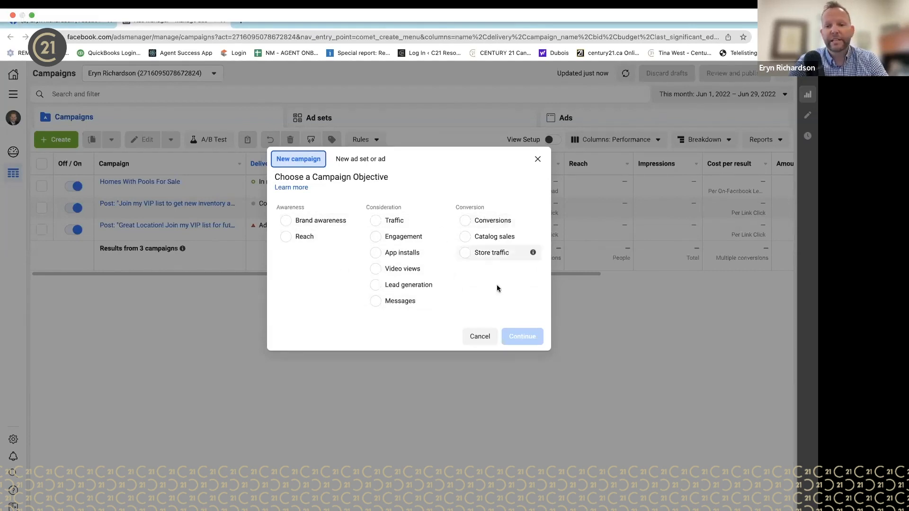
click(376, 285)
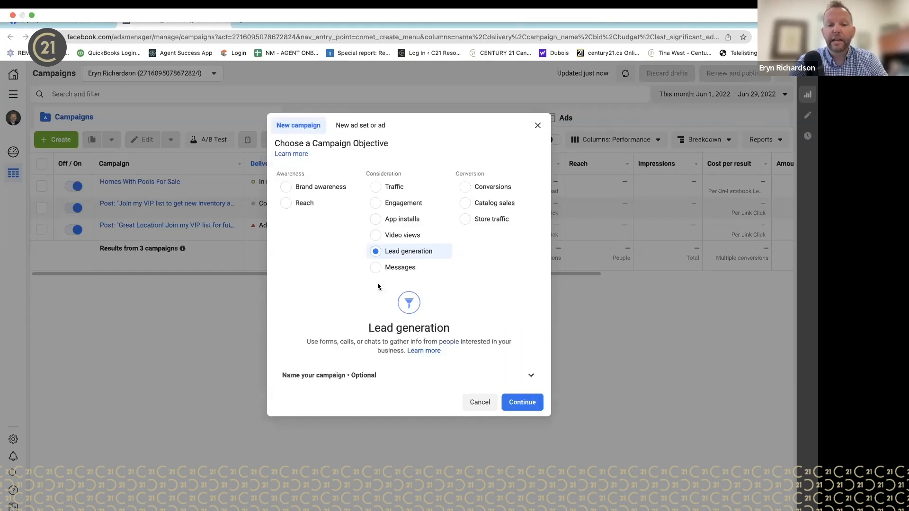
Expand the optional naming section and name the campaign "Homes for sale with Pool"
click(364, 375)
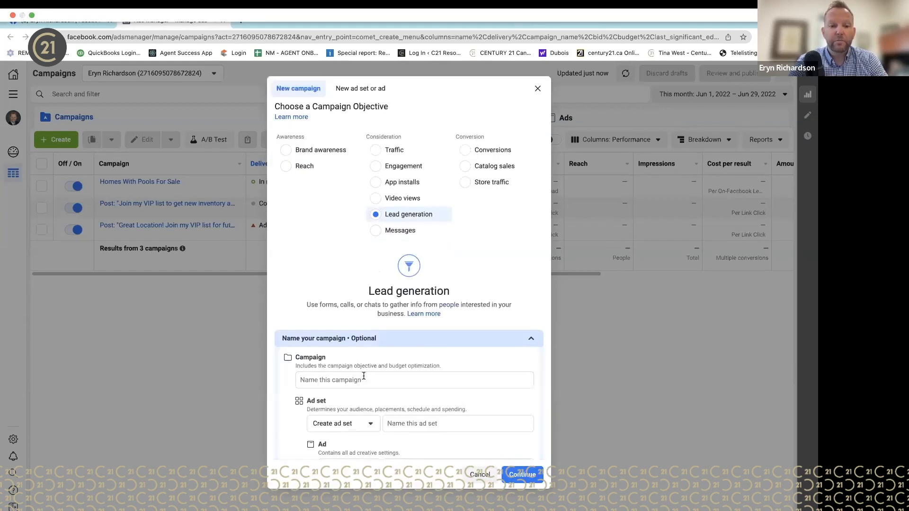
click(371, 356)
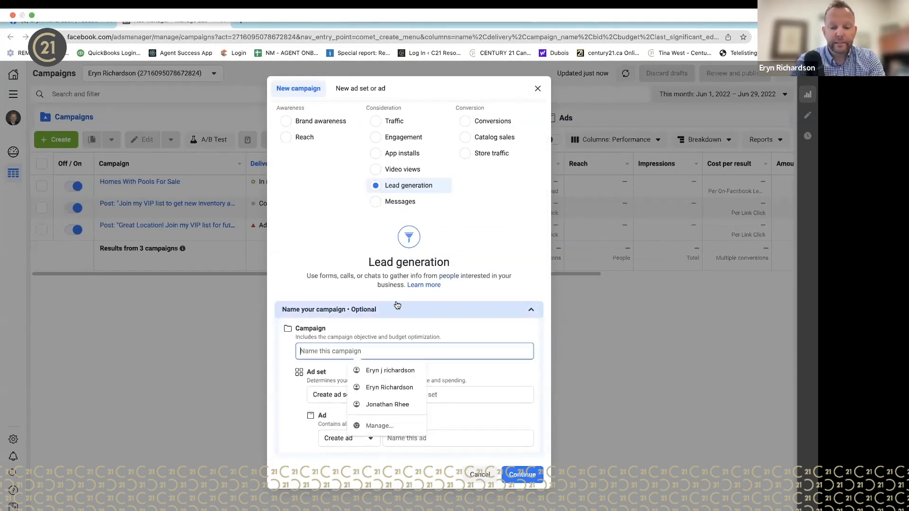
text(Homes for sale)
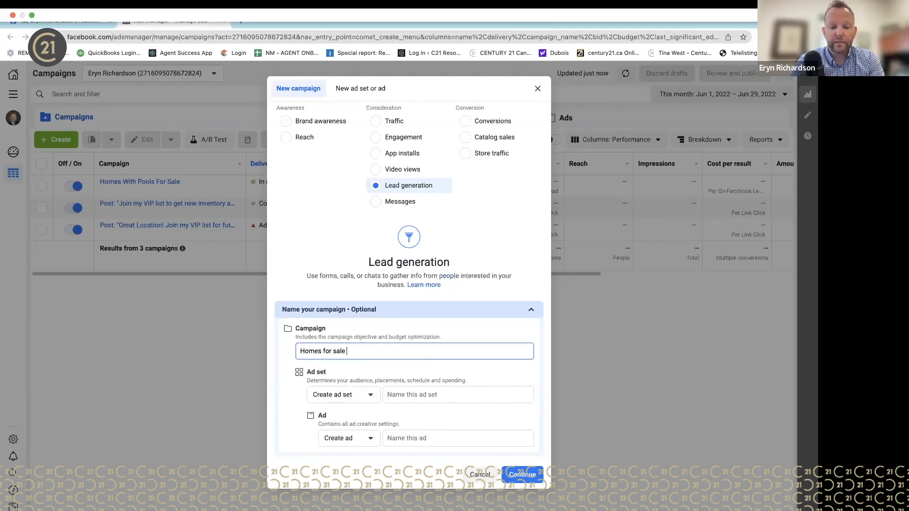
text( with Pool)
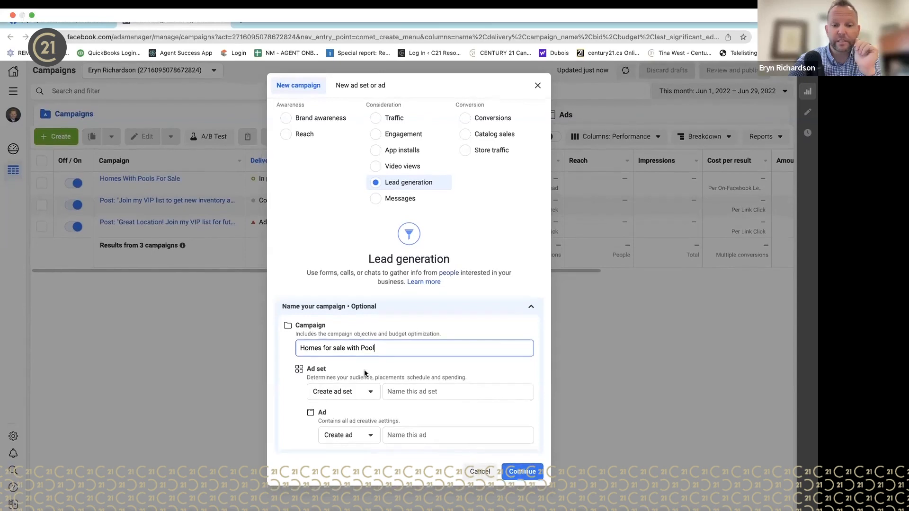
Name the new ad set "Bradford Pools"
click(439, 394)
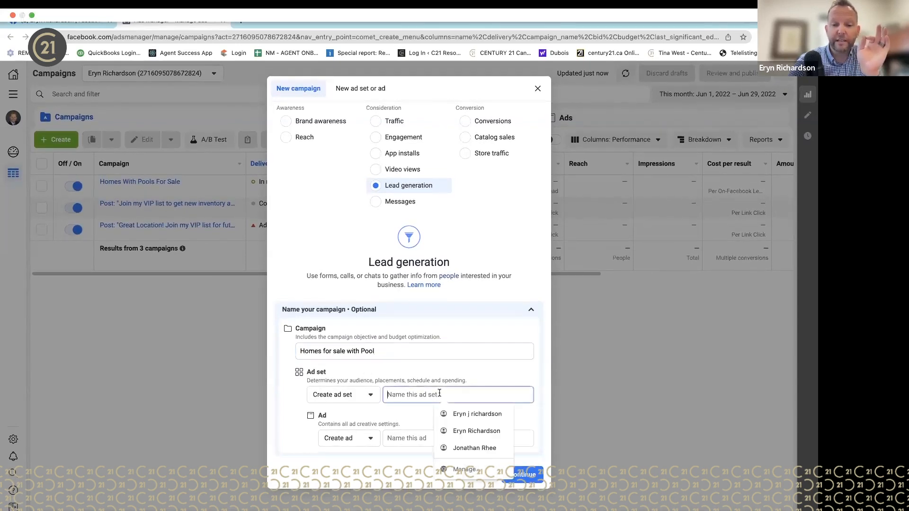
text(Bradfrod)
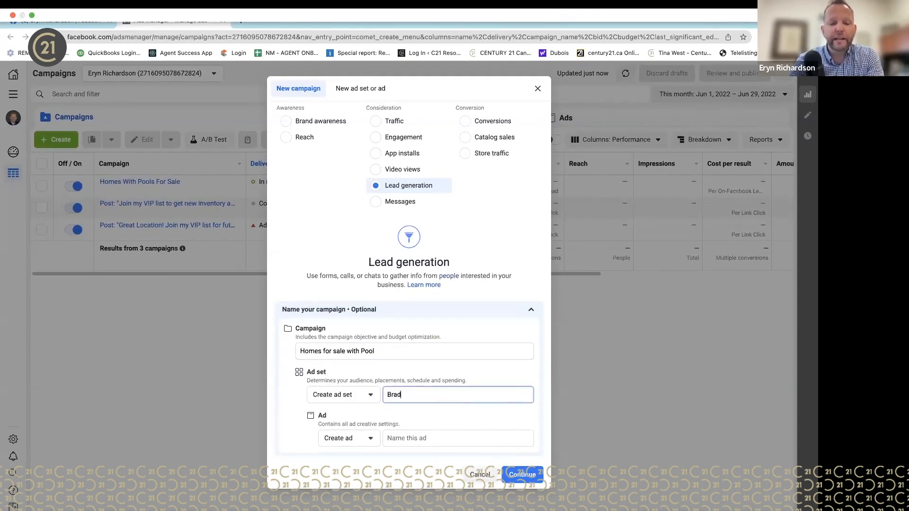
key(BackSpace)
key(BackSpace)
text(ord )
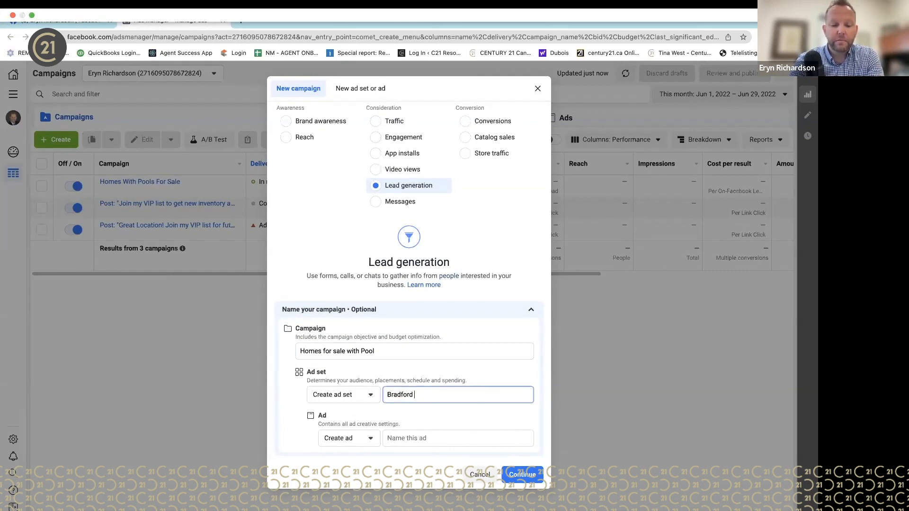
text(Pools)
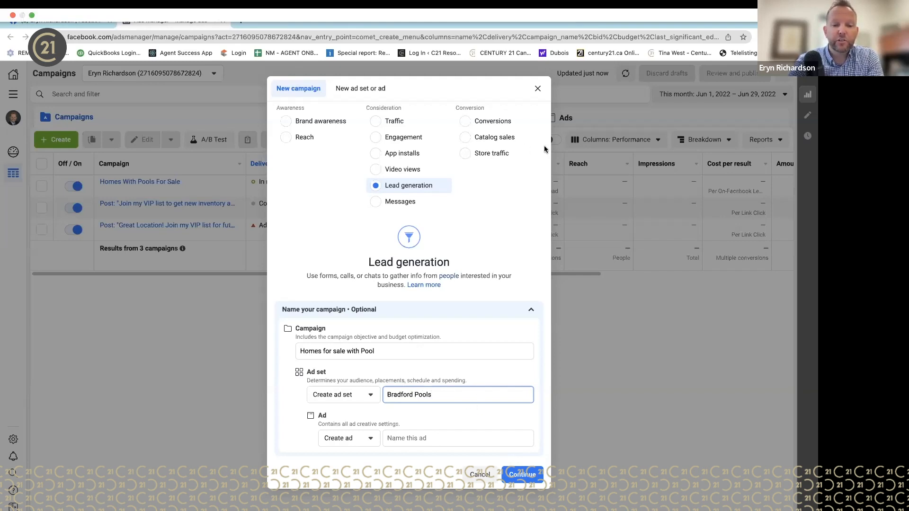
Name the new ad "Homes With Pools" and continue to the campaign's editing page
click(415, 439)
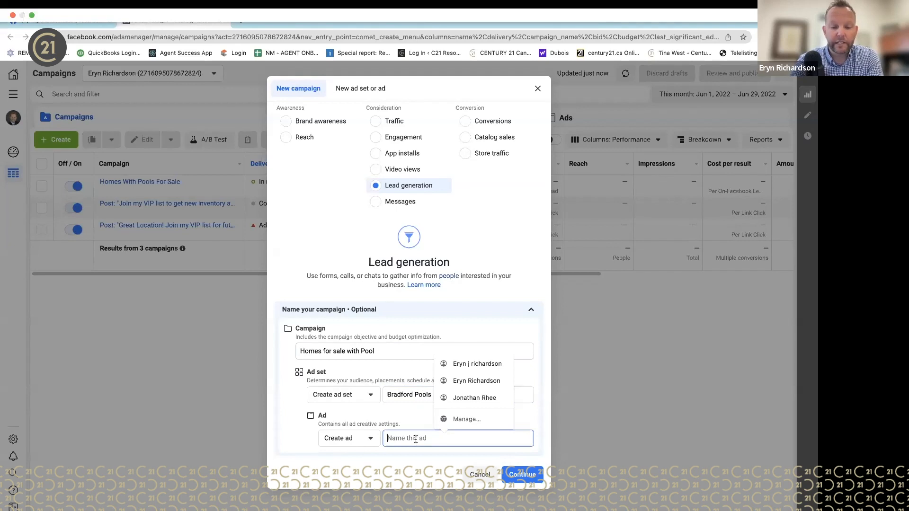
text(Homes )
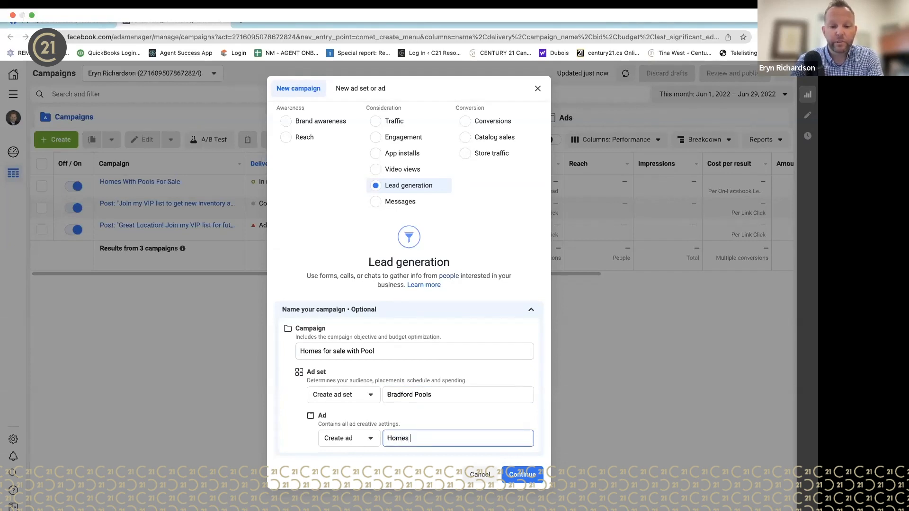
text(With Pools)
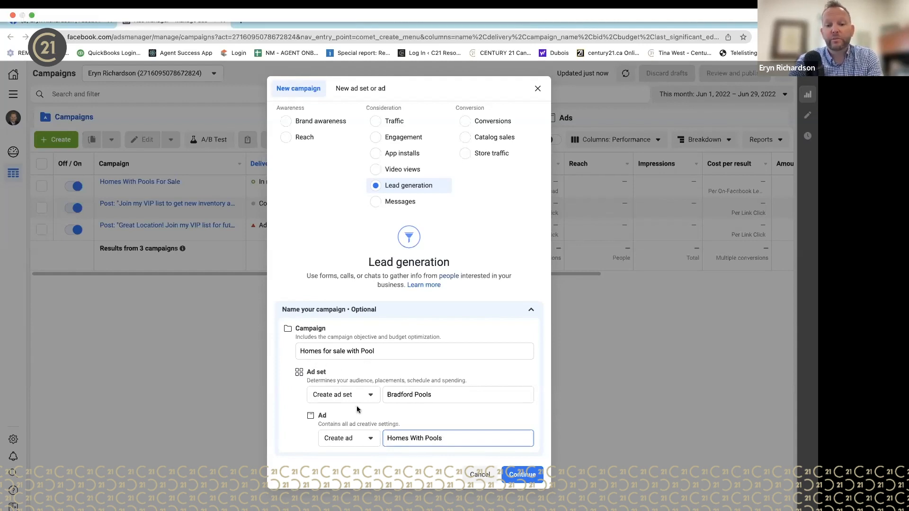
click(515, 480)
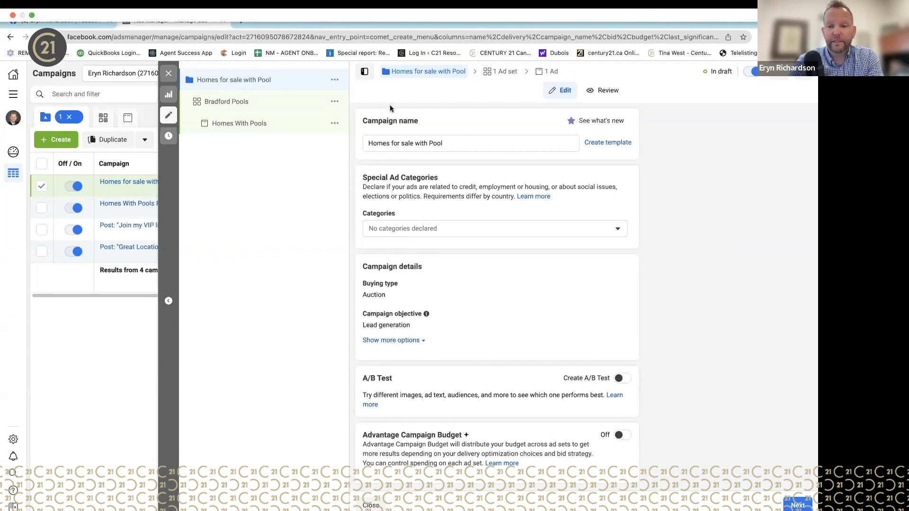
Declare Housing as the campaign's special ad category
scroll(403, 186, down, 1)
scroll(419, 185, up, 1)
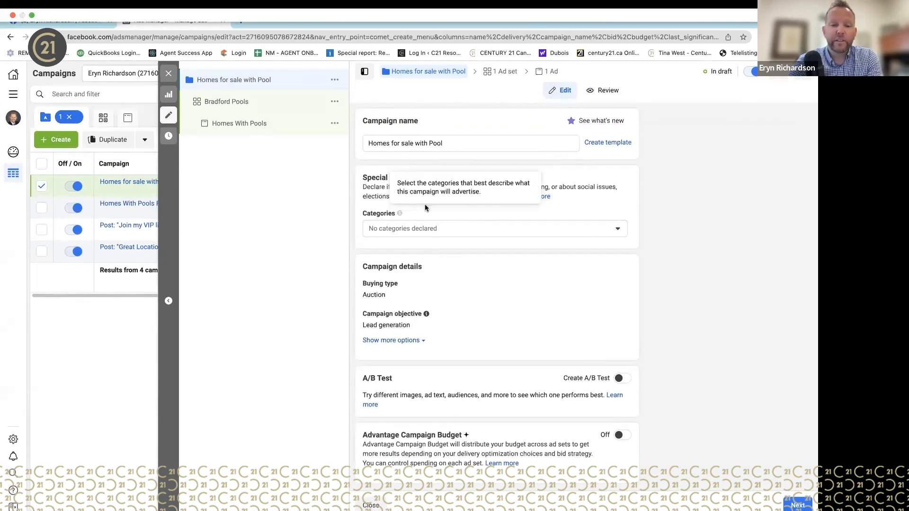
click(616, 228)
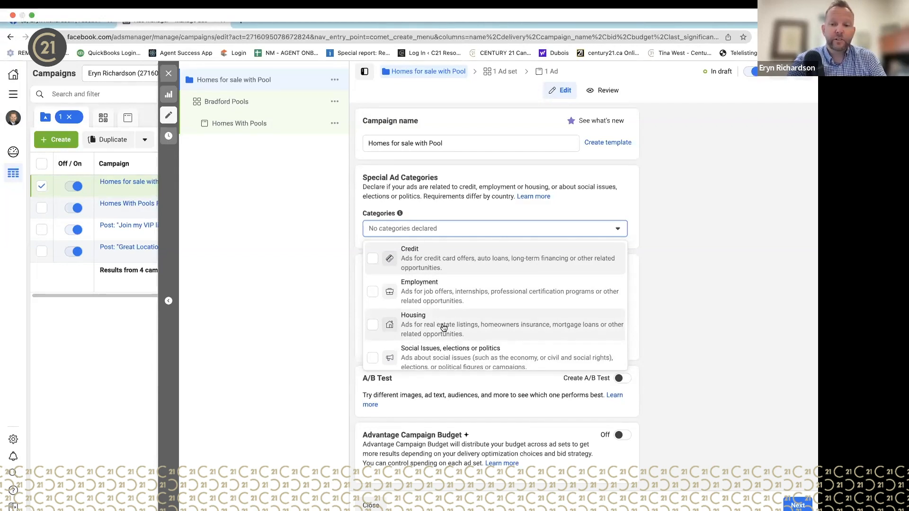
scroll(444, 328, down, 1)
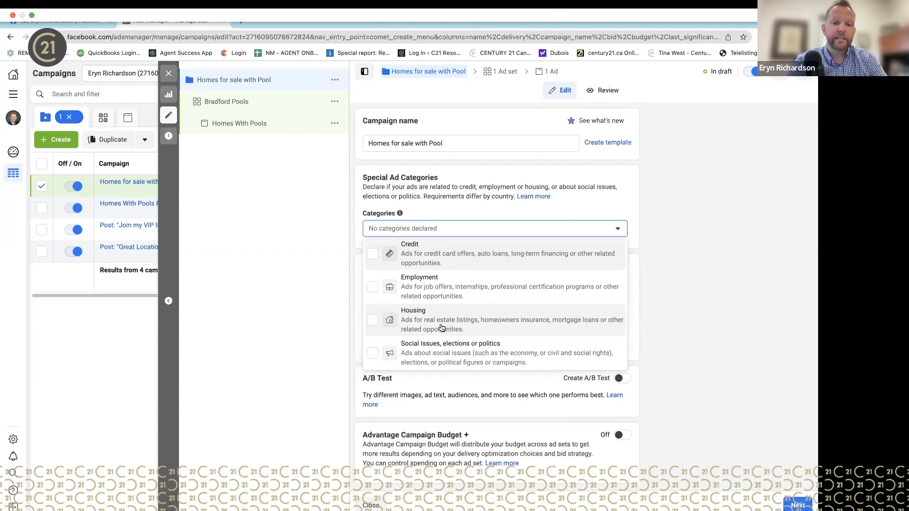
click(373, 320)
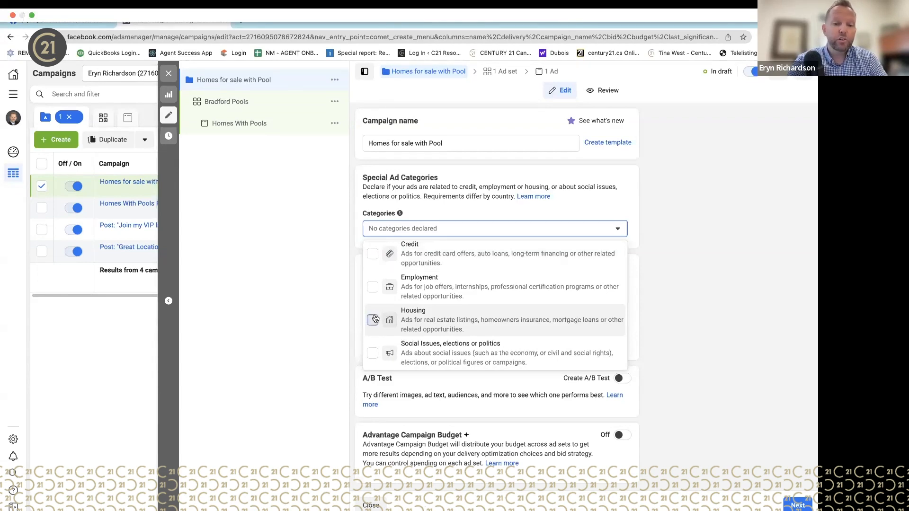
click(673, 194)
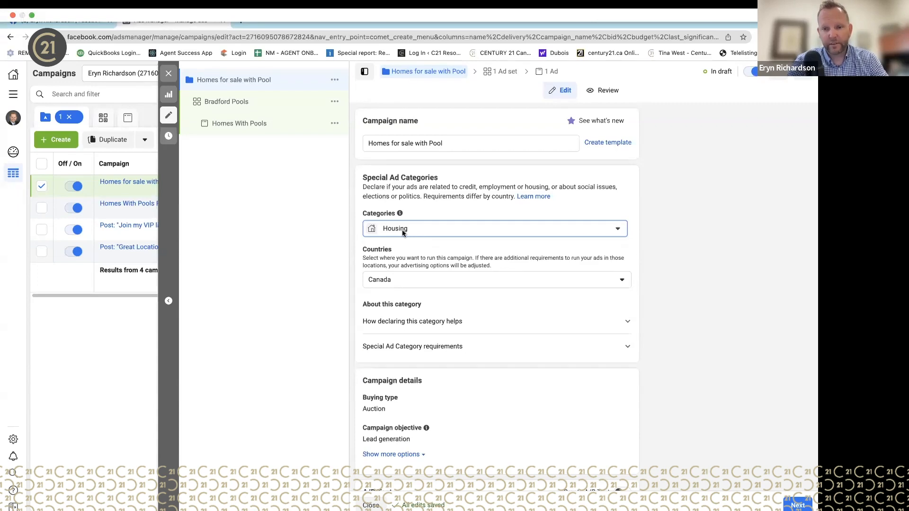
mouse_move(400, 216)
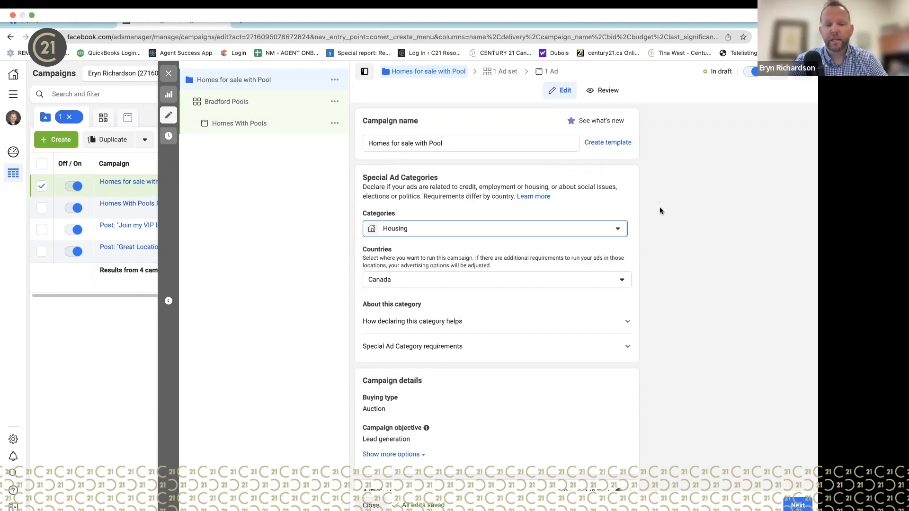
Examine the country and region choices available for the Housing special ad category
scroll(660, 208, down, 3)
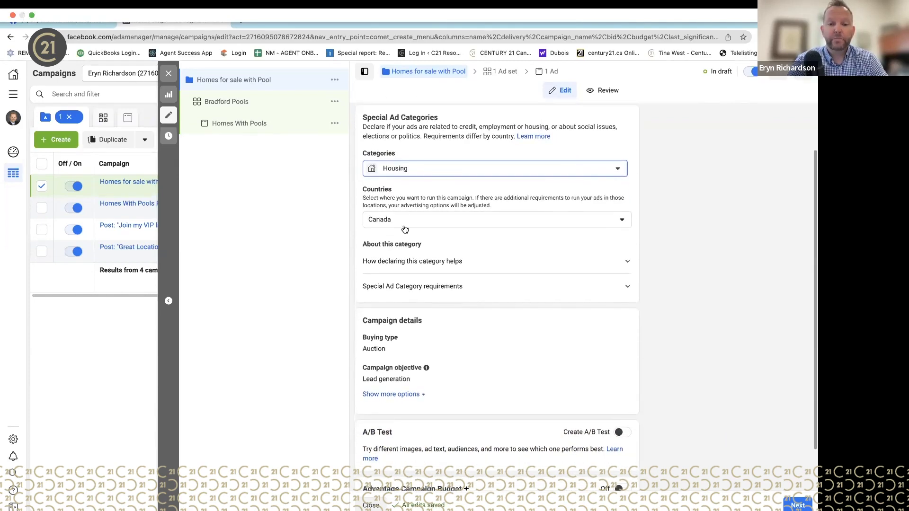
click(403, 226)
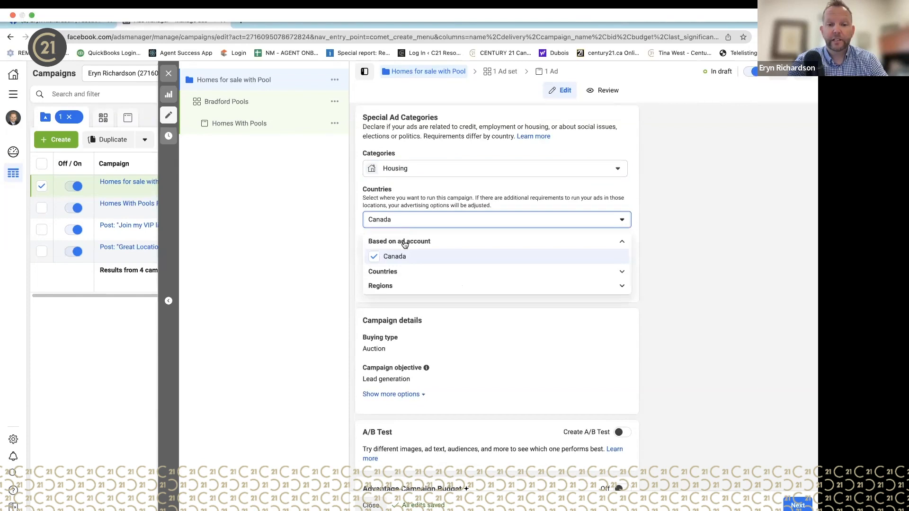
click(675, 240)
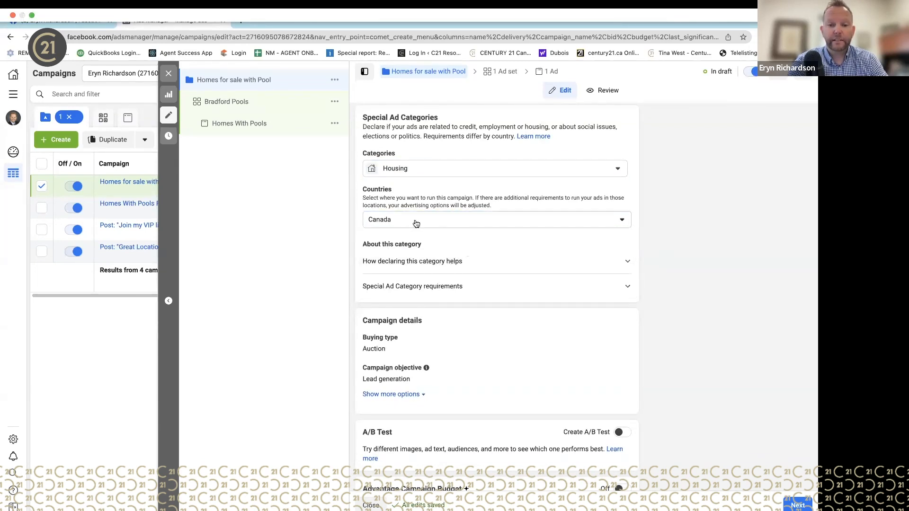
click(415, 225)
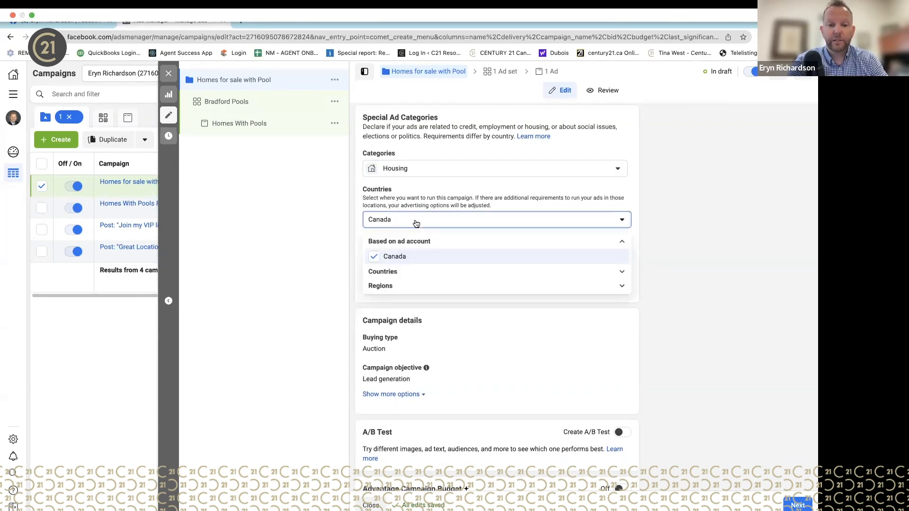
click(398, 285)
click(405, 272)
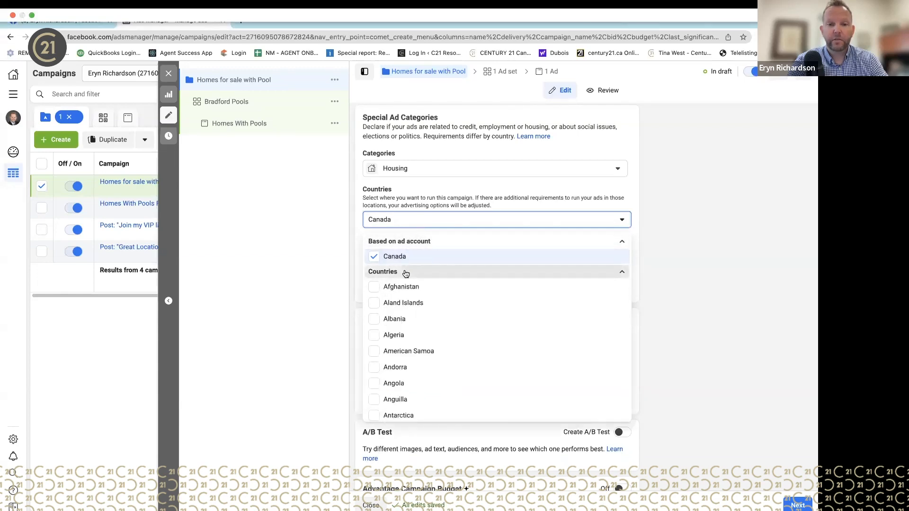
click(405, 272)
click(741, 258)
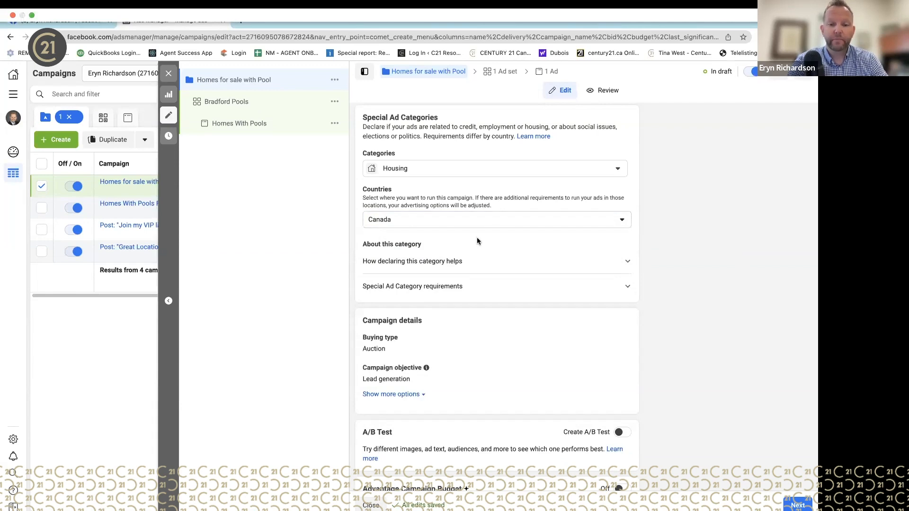
Expand the explanations of how declaring the category helps and its requirements, and continue to the Bradford Pools ad set
click(416, 263)
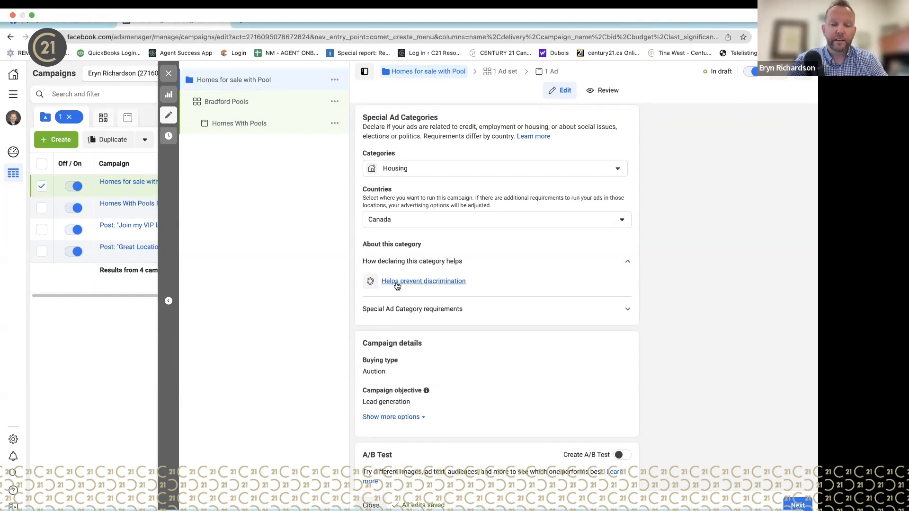
scroll(752, 265, down, 3)
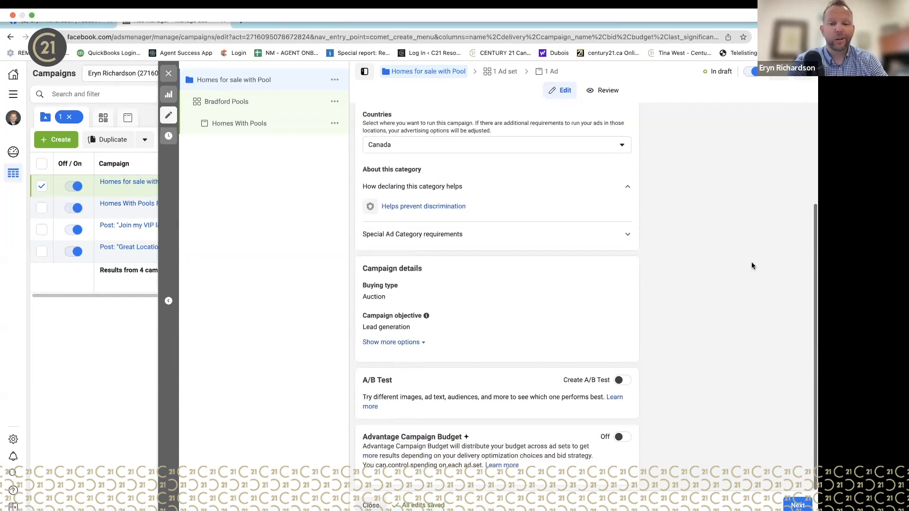
click(488, 234)
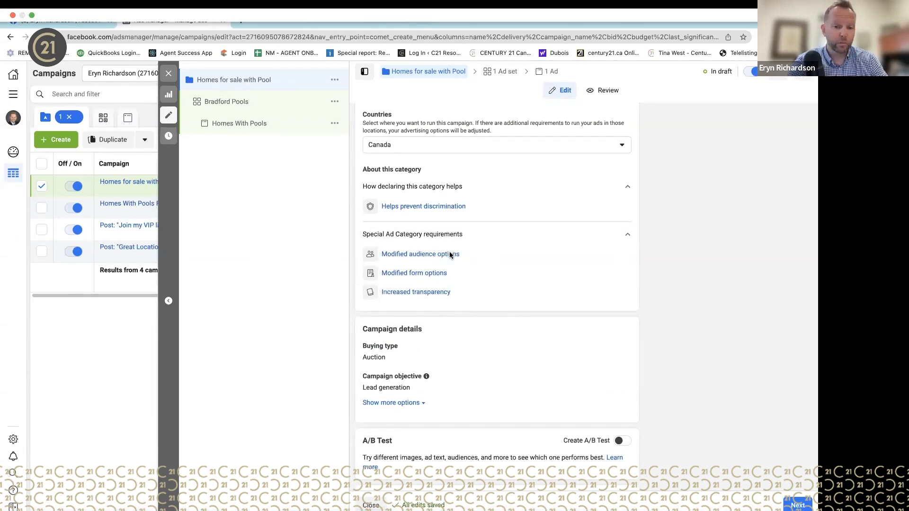
scroll(521, 318, down, 2)
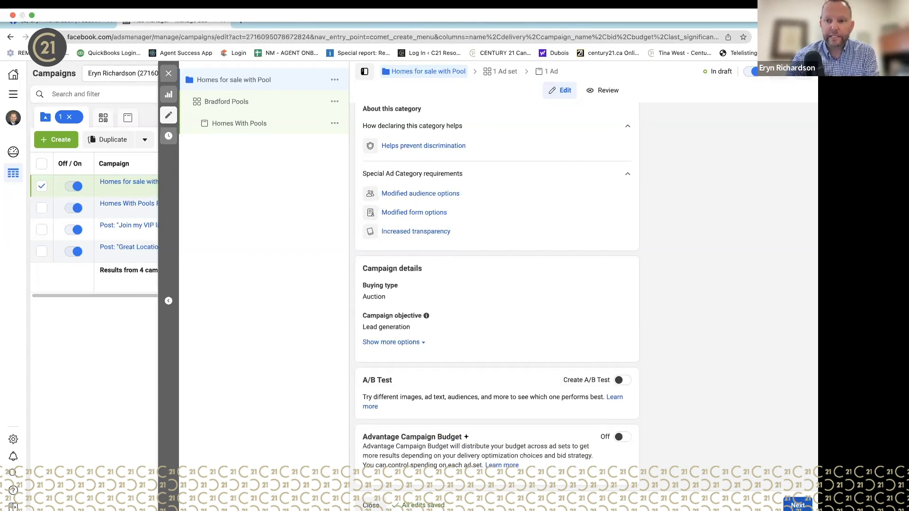
click(797, 504)
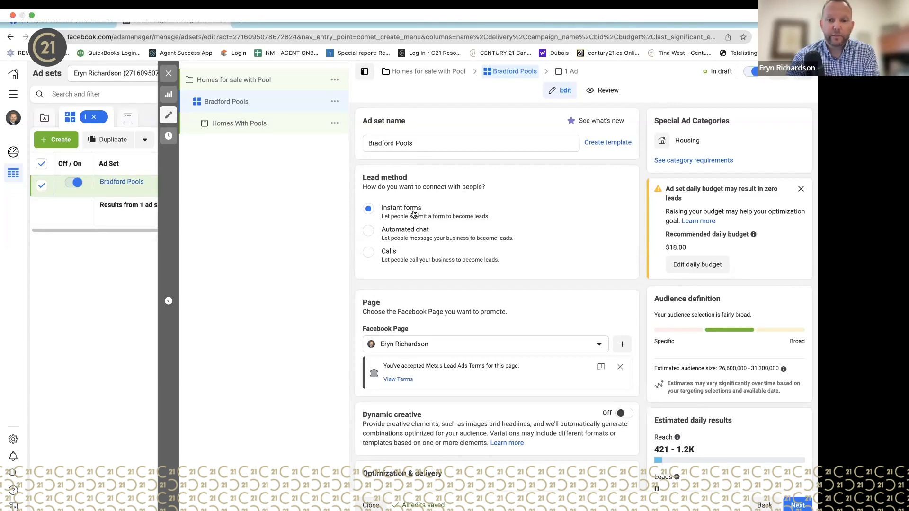
Review the ad set's lead method and the list of Facebook Pages available to promote
scroll(535, 299, down, 3)
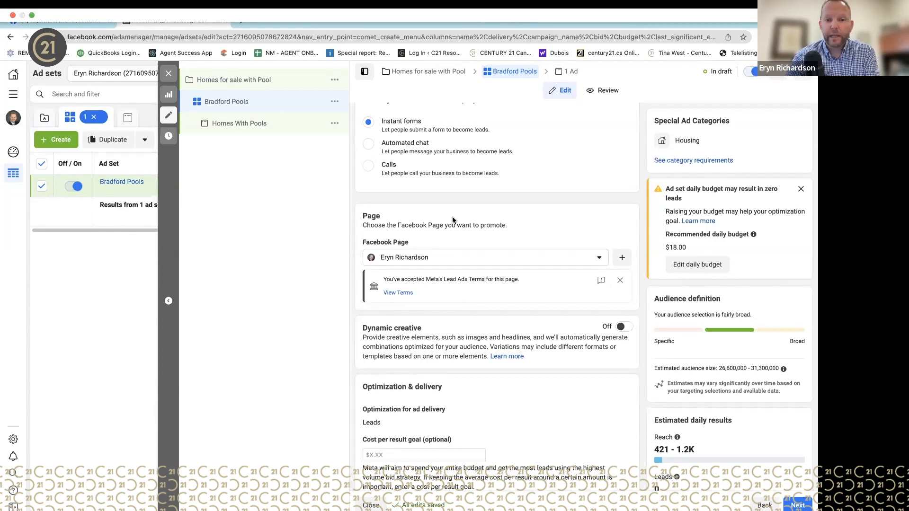
click(526, 257)
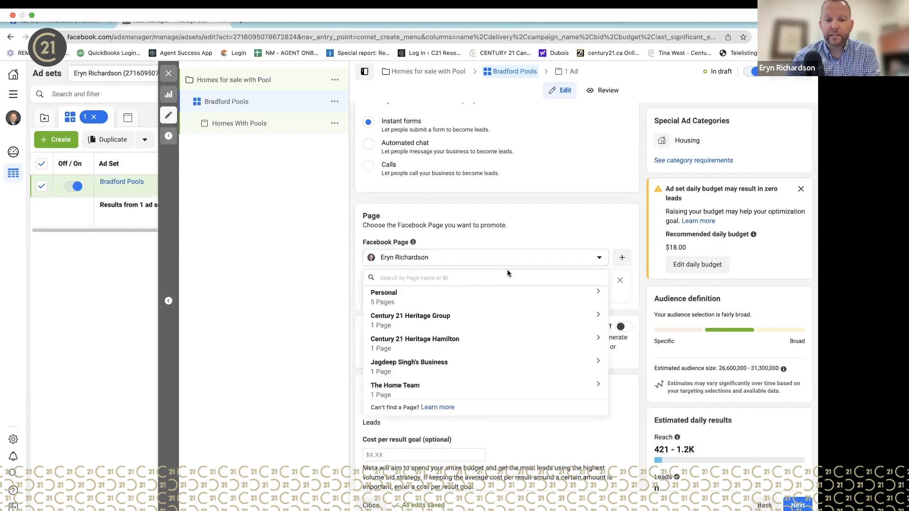
click(526, 260)
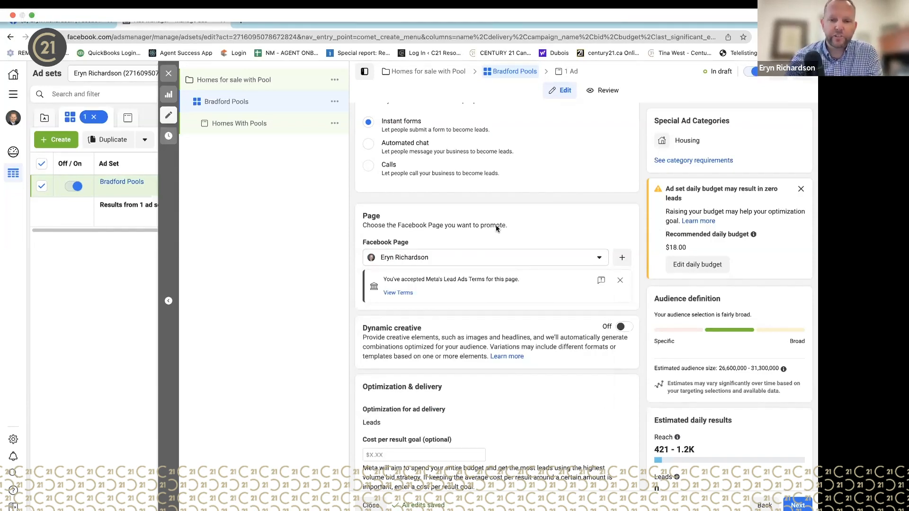
Examine the ad set's optimization and delivery settings, including the cost per result goal and the additional options
scroll(526, 369, down, 3)
scroll(526, 368, down, 2)
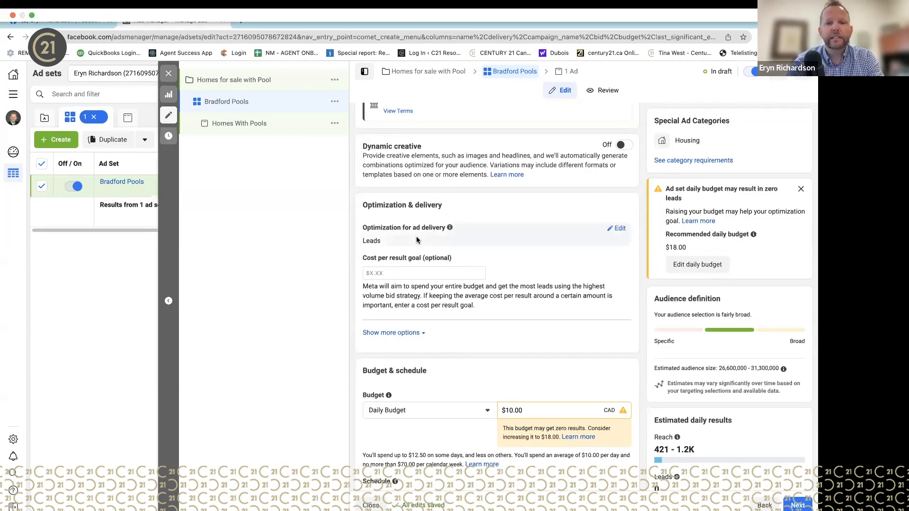
scroll(416, 236, down, 1)
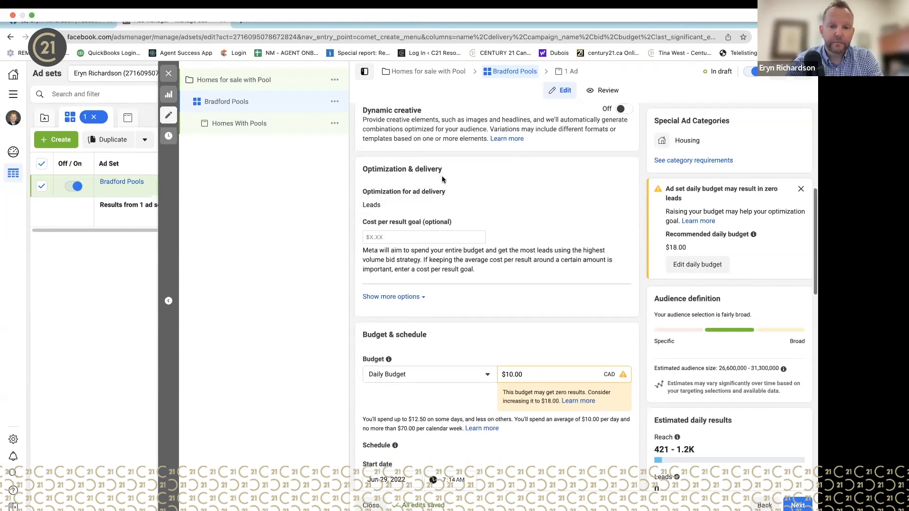
scroll(441, 175, down, 1)
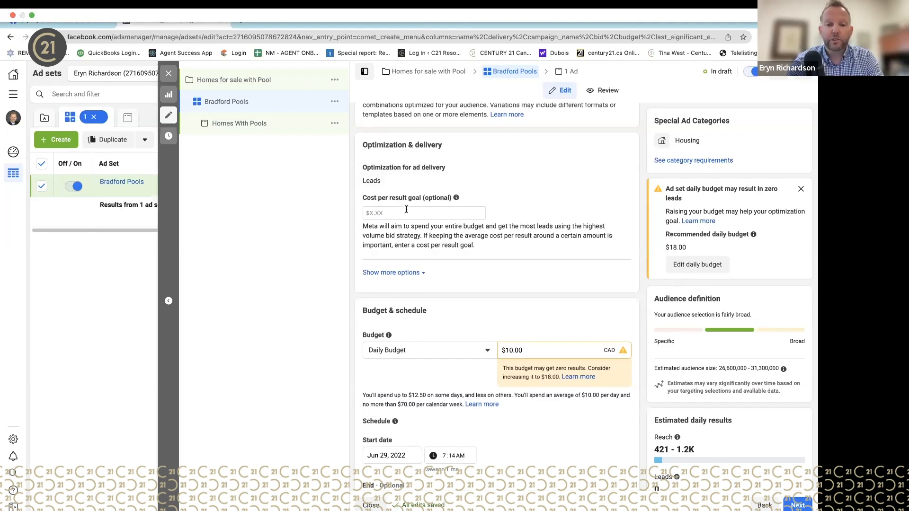
mouse_move(456, 197)
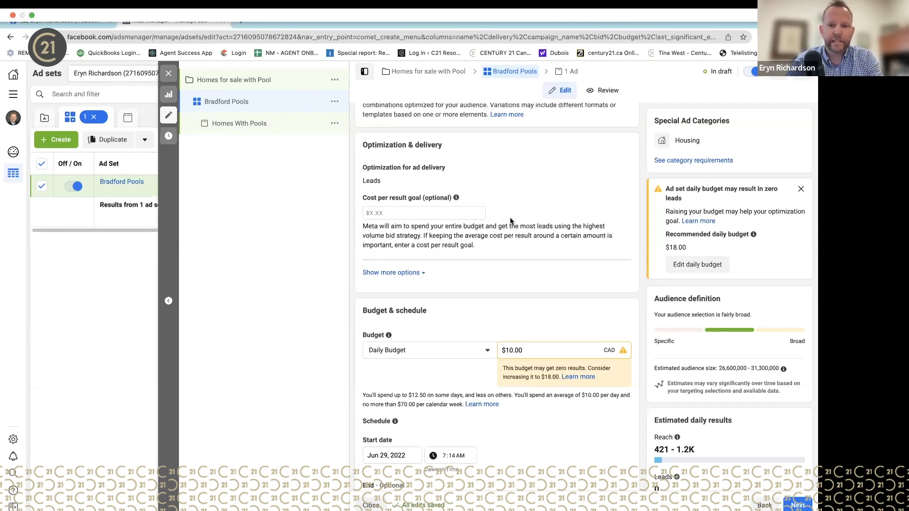
scroll(494, 235, down, 1)
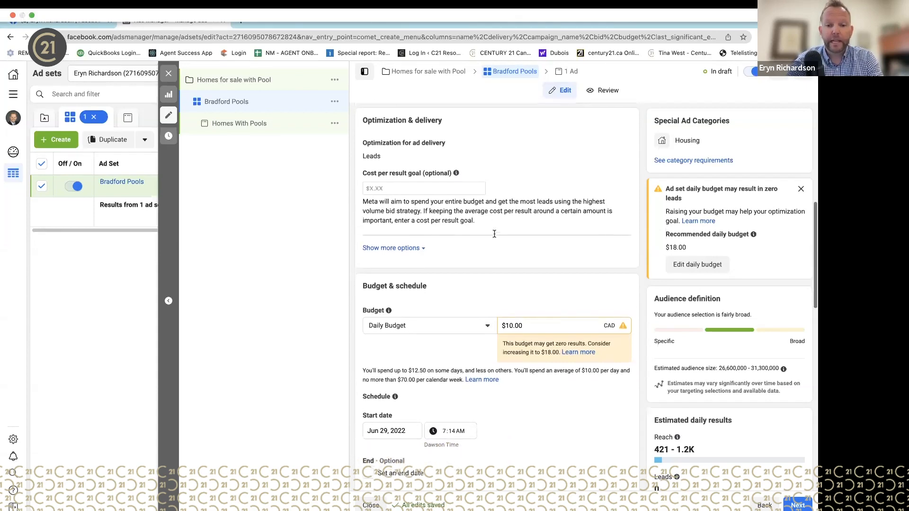
click(413, 245)
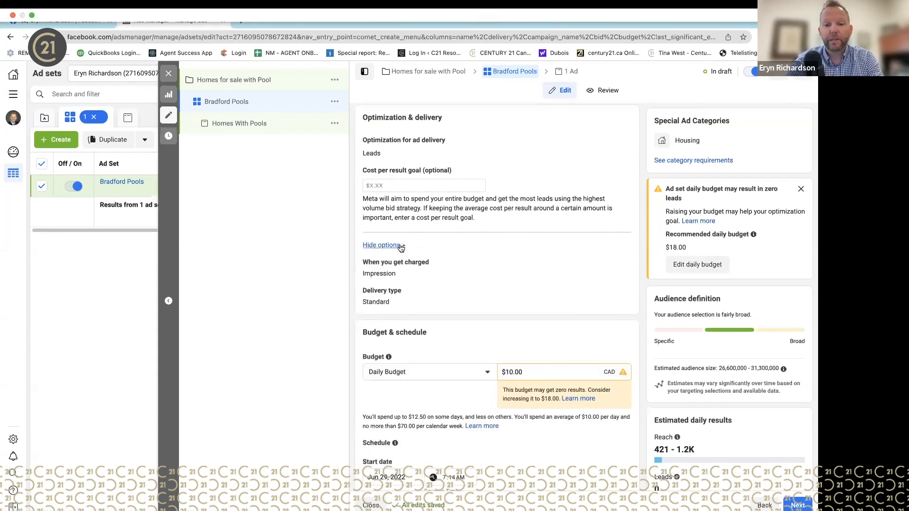
click(401, 245)
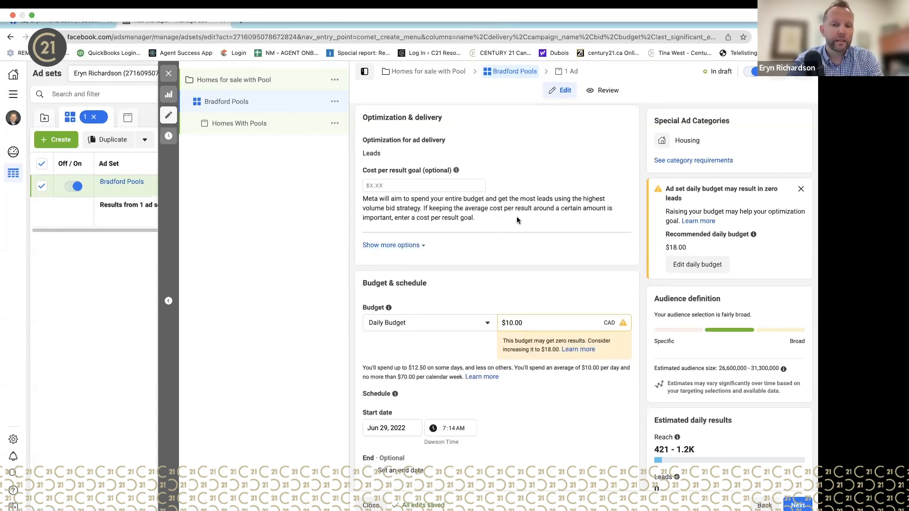
Set the ad set's daily budget to $30 CAD
scroll(516, 217, down, 3)
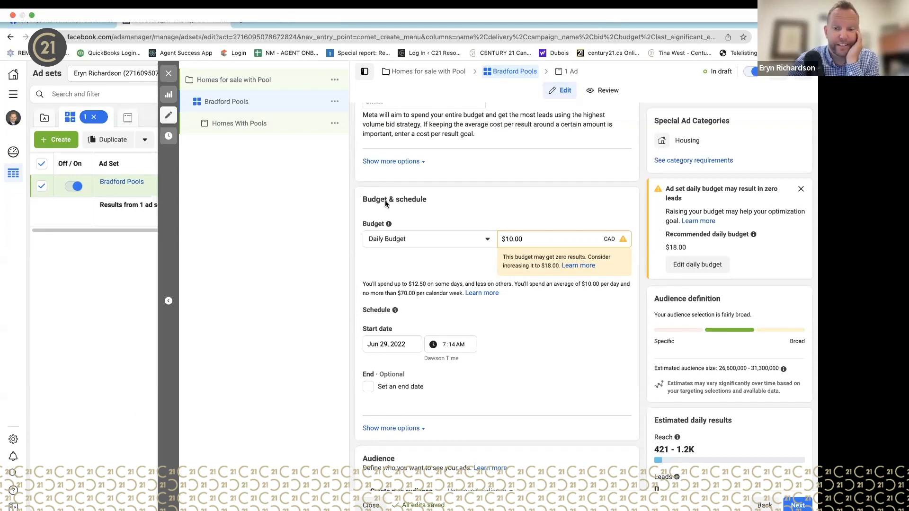
double_click(528, 239)
text(30)
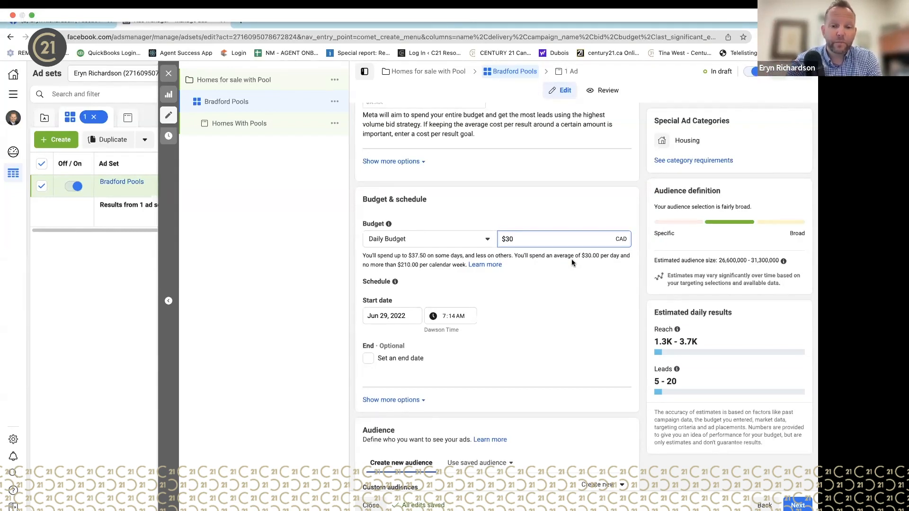
Enable an end date of Jul 4, 2022 for the ad set and reset its start date to today
scroll(572, 259, down, 2)
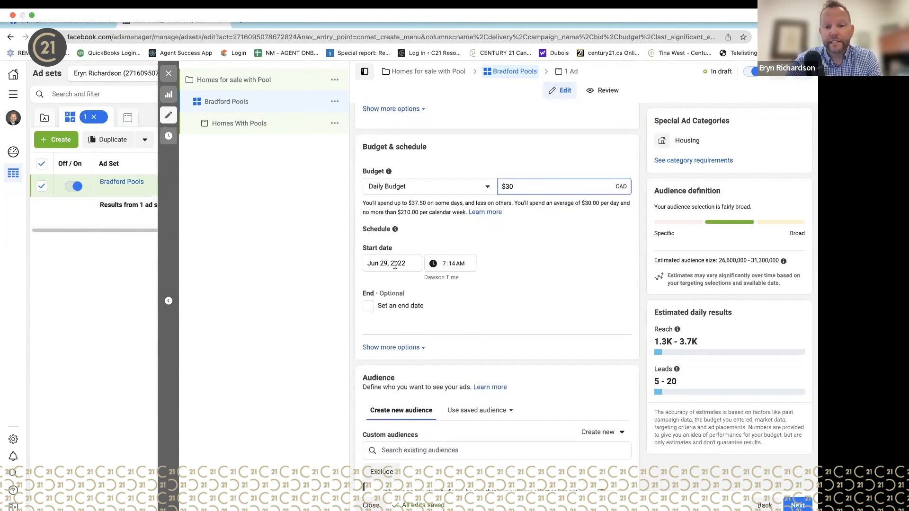
click(367, 308)
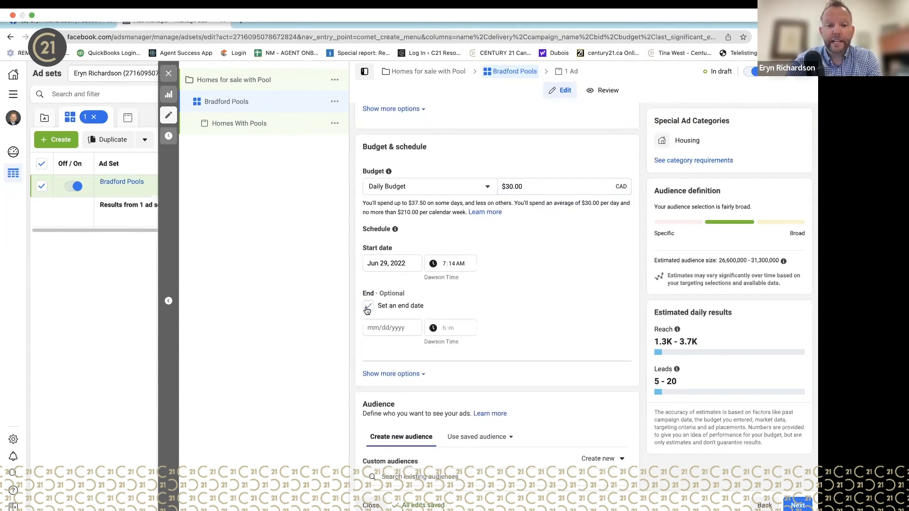
click(393, 326)
click(468, 349)
click(389, 386)
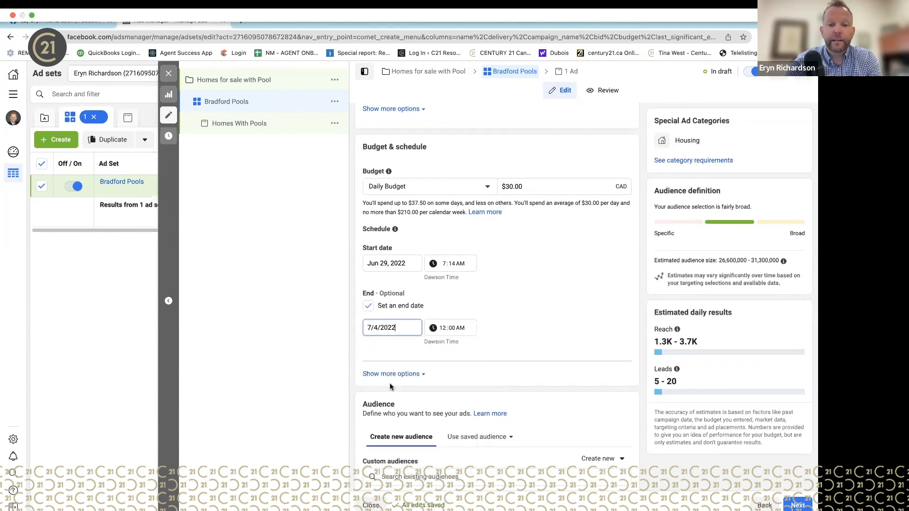
click(554, 311)
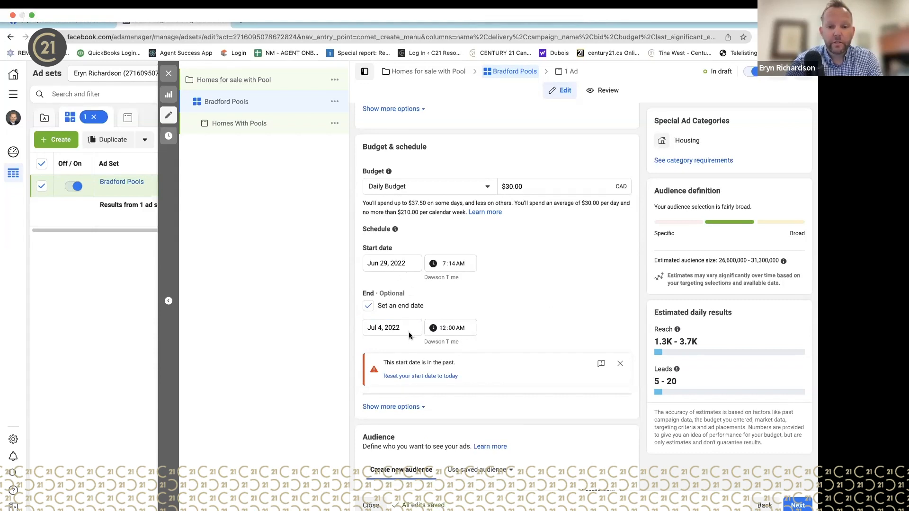
click(415, 377)
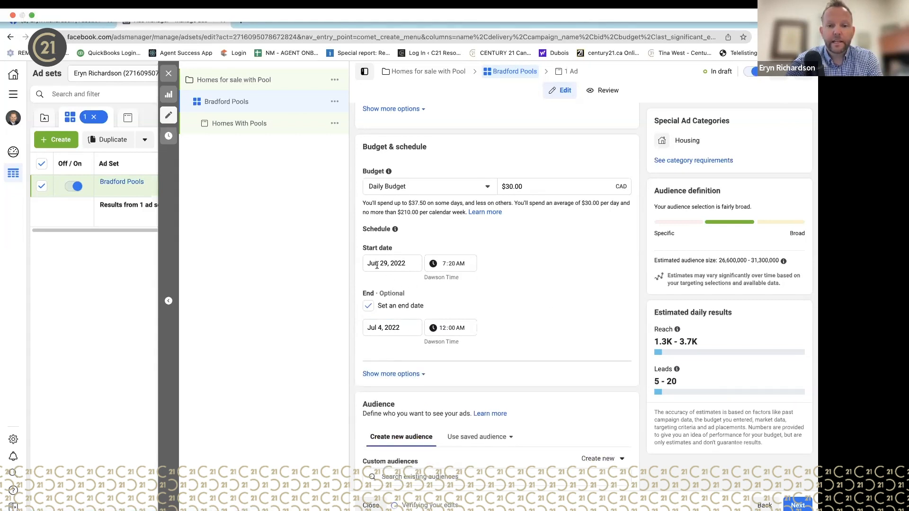
Examine the audience's location search and the choices for which people in a location are targeted
scroll(496, 309, down, 1)
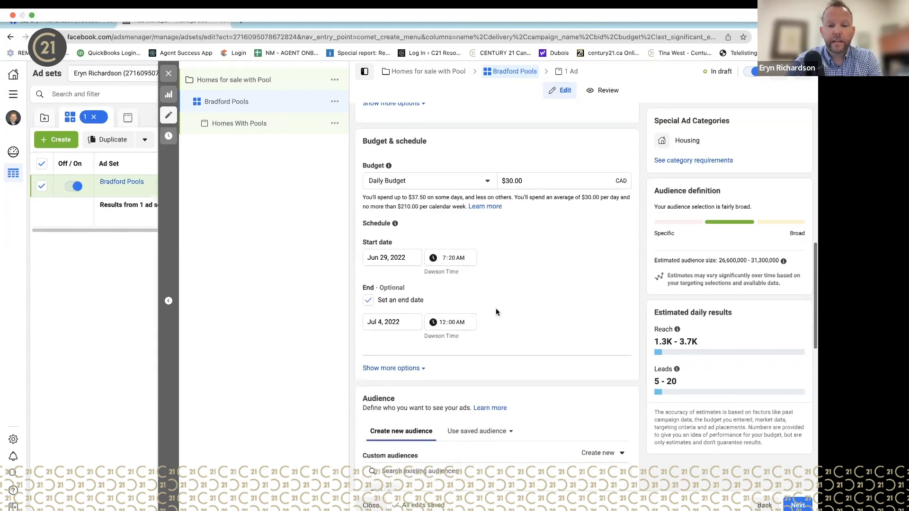
scroll(495, 312, down, 1)
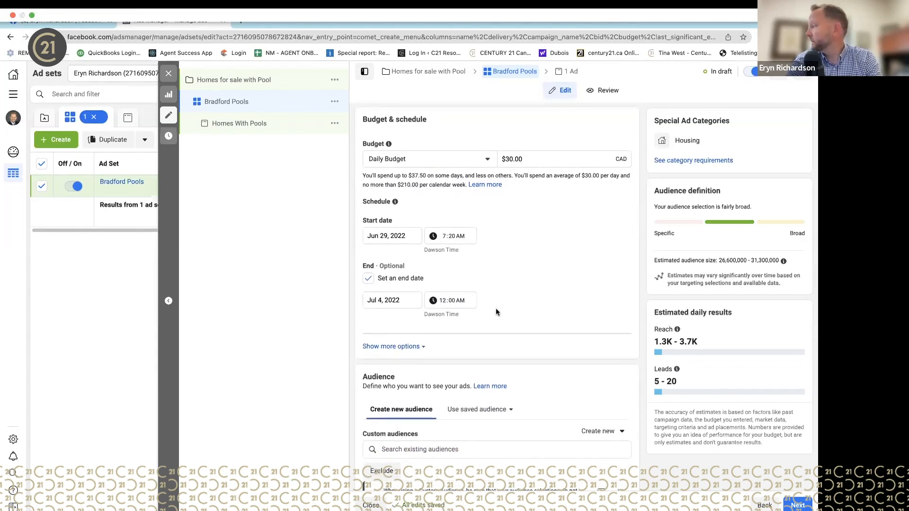
scroll(496, 308, down, 1)
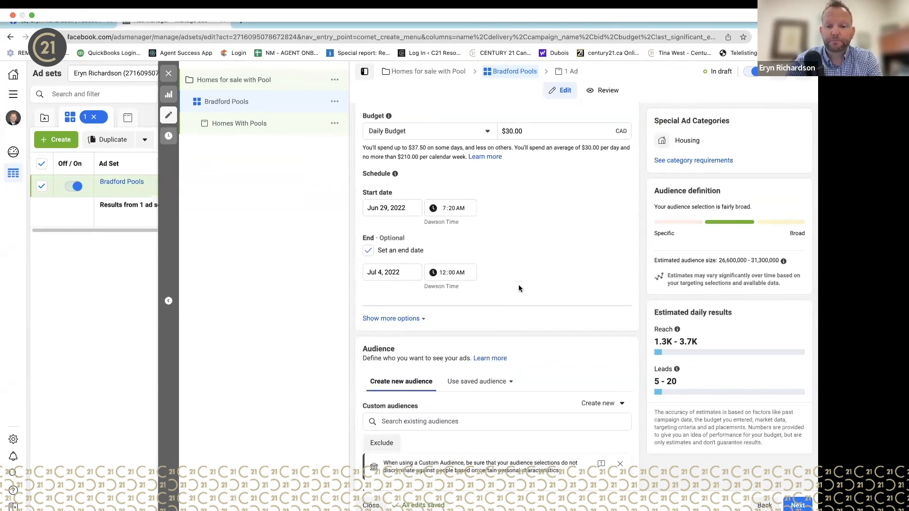
scroll(518, 286, down, 3)
scroll(518, 284, down, 6)
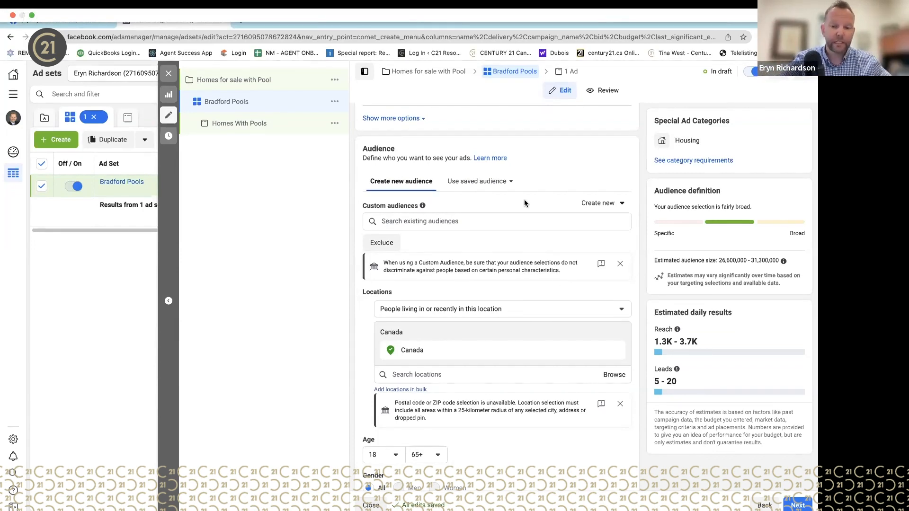
click(440, 372)
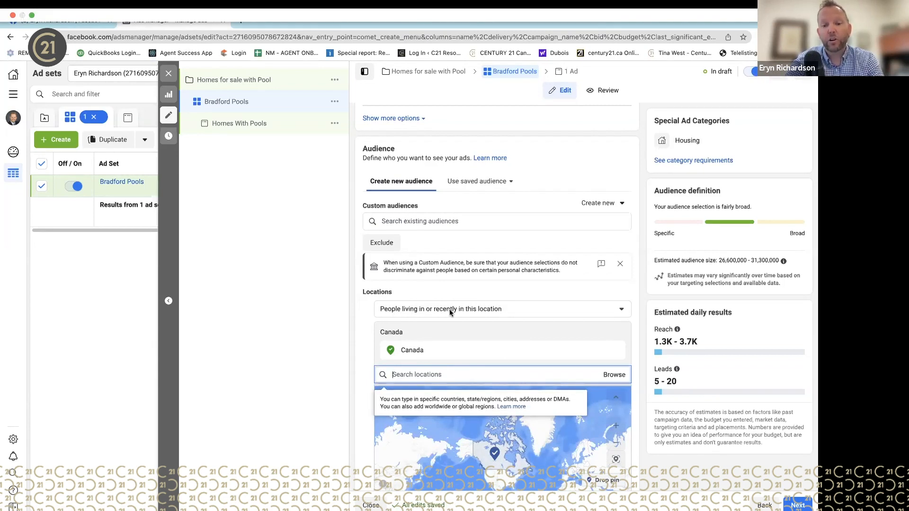
click(533, 309)
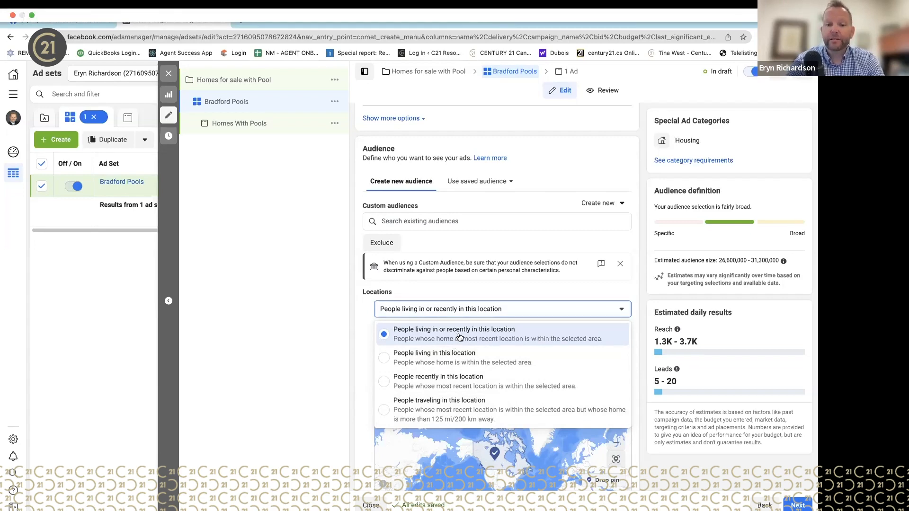
click(503, 296)
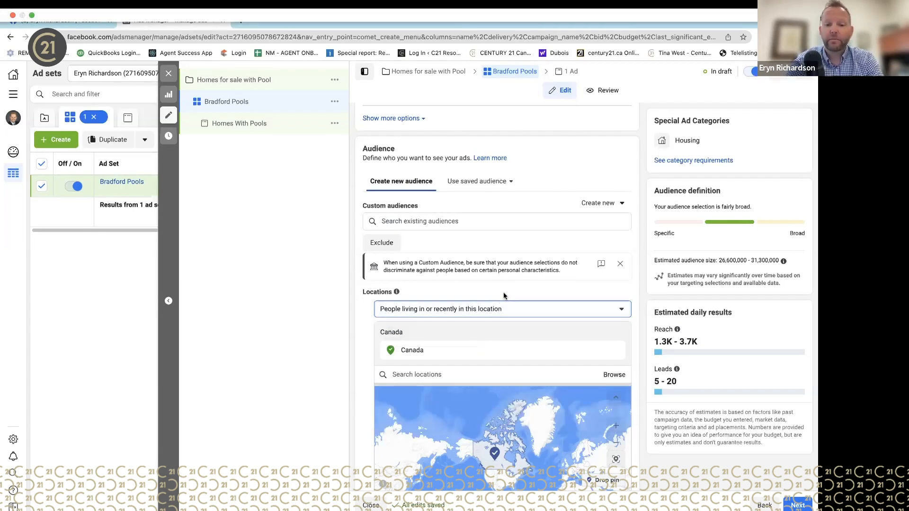
Change the audience location from all of Canada to the city of Bradford, Ontario, Canada
scroll(503, 296, down, 1)
scroll(503, 293, down, 5)
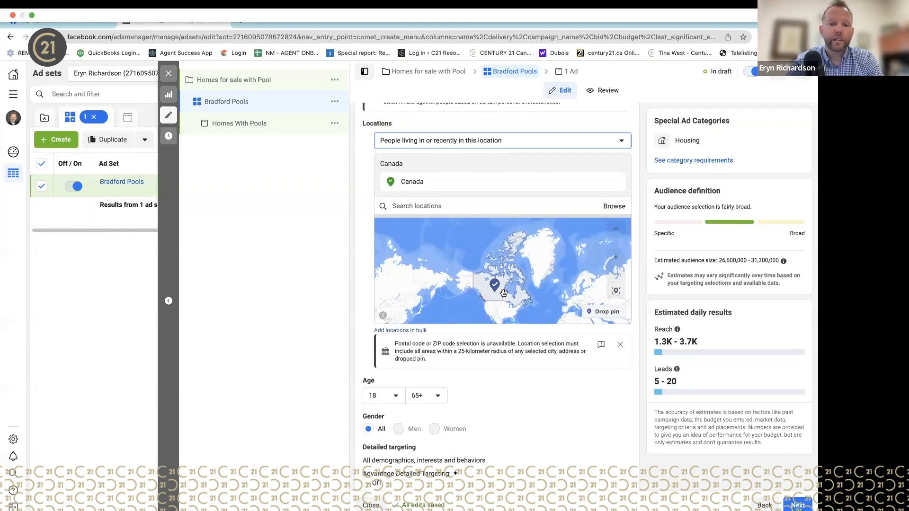
click(419, 207)
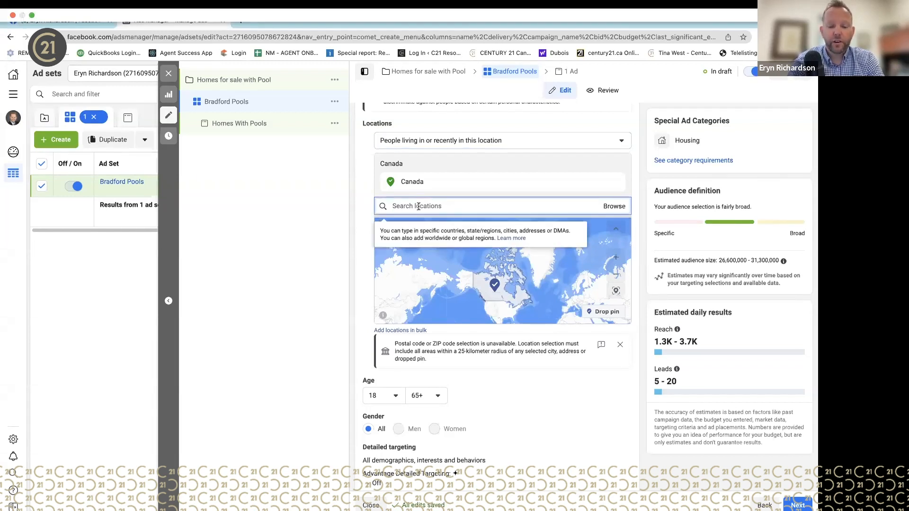
text(bradford)
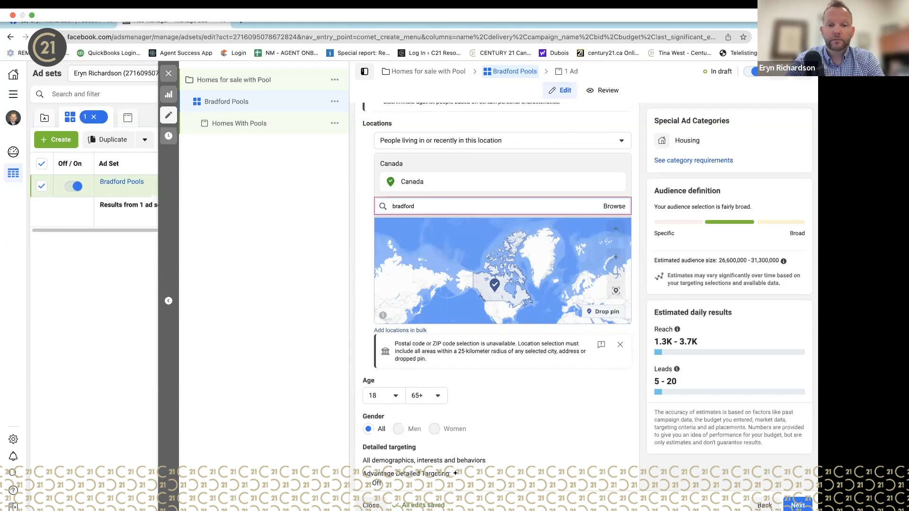
double_click(430, 206)
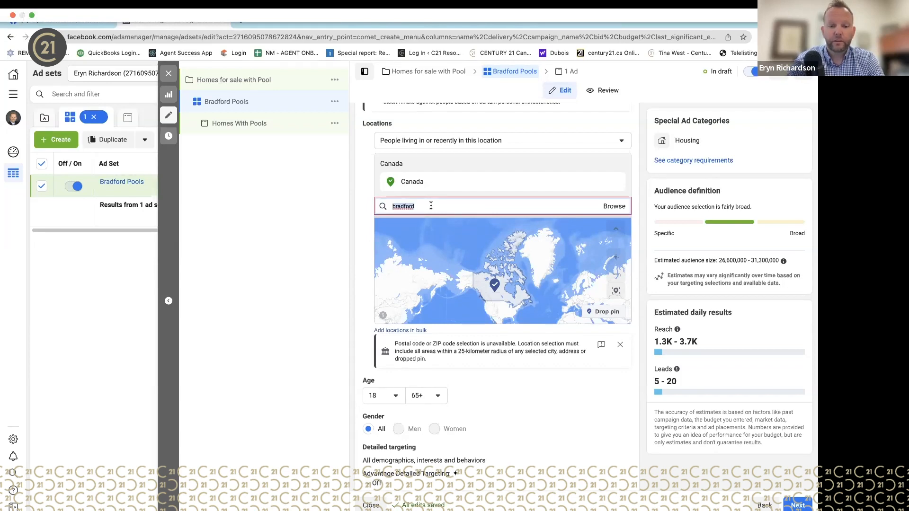
text(bradf)
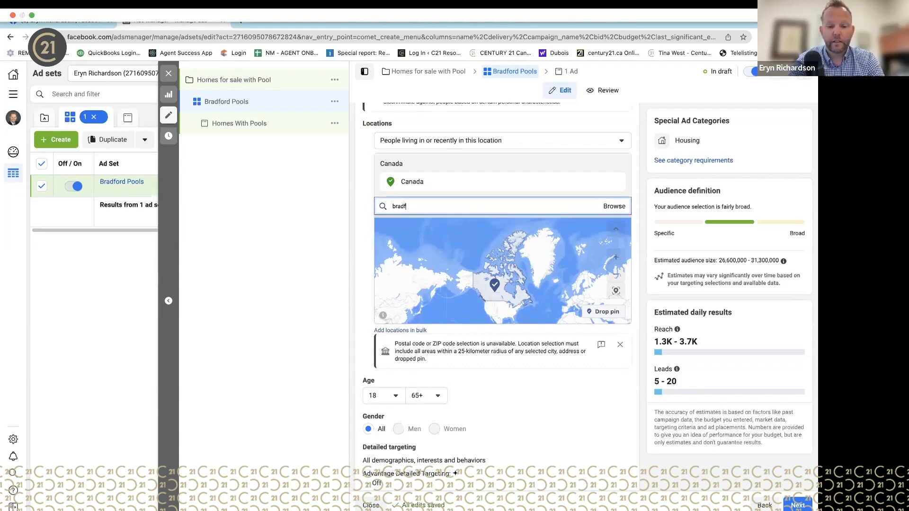
text(rod o)
key(BackSpace)
key(BackSpace)
key(BackSpace)
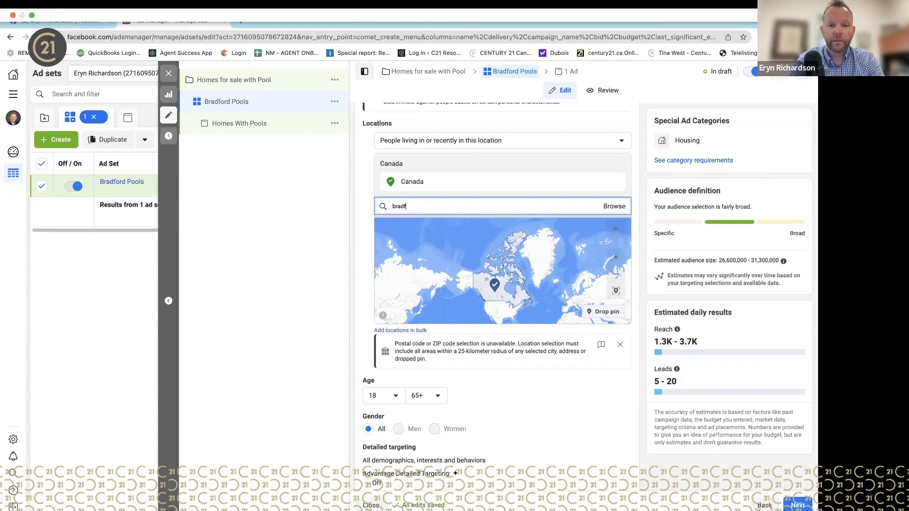
text(ord)
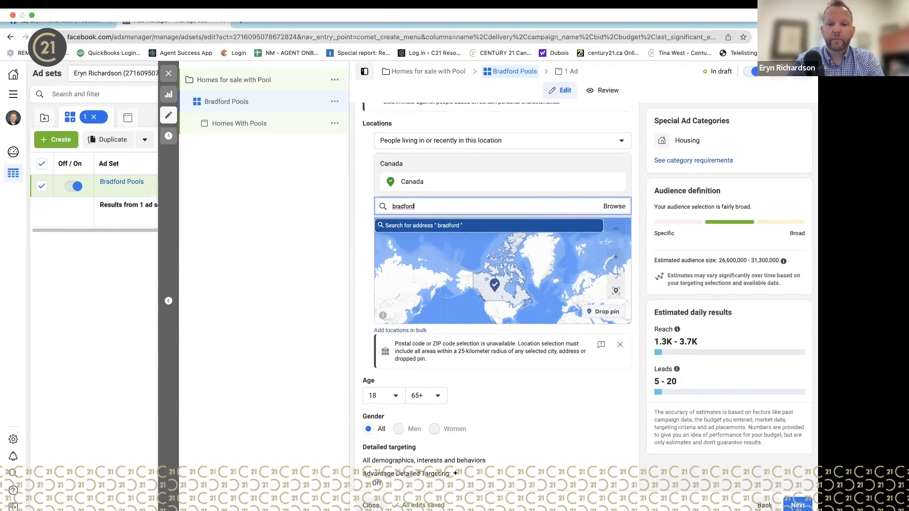
key(BackSpace)
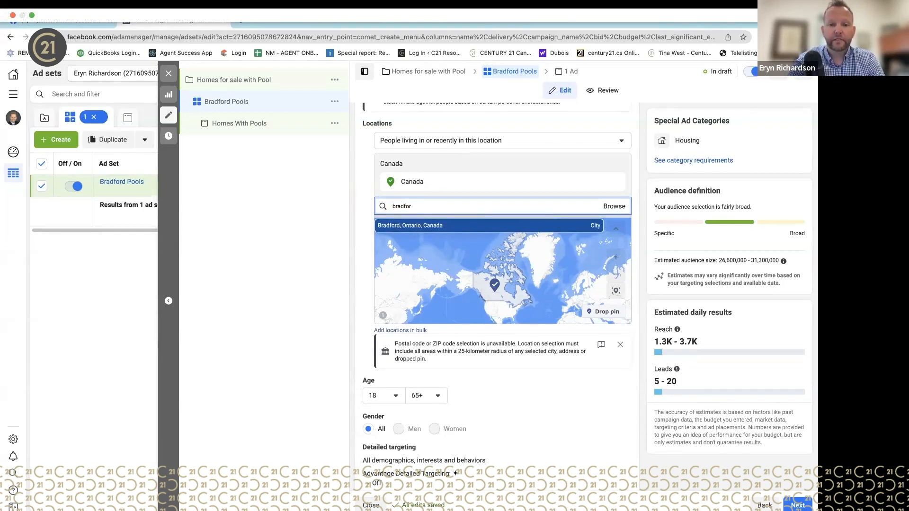
click(426, 226)
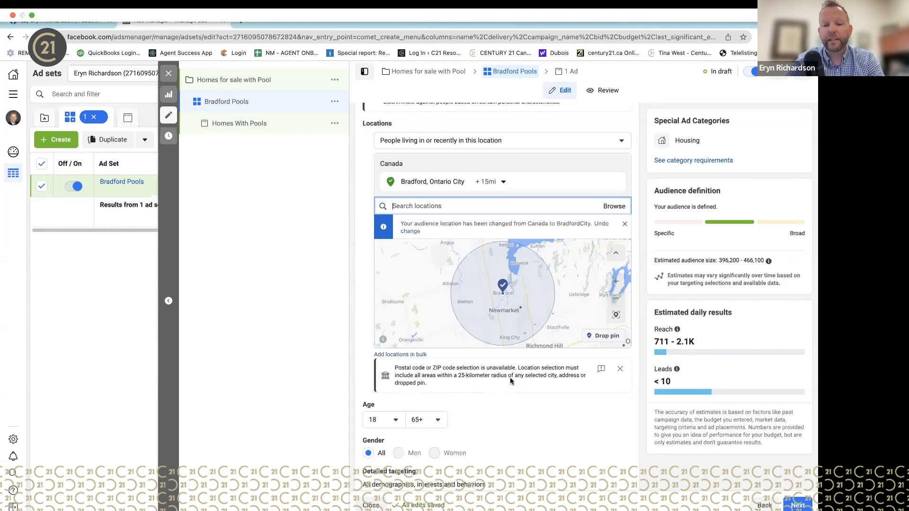
Examine the audience's location radius, age, gender, detailed targeting and language settings, along with the placement options
scroll(530, 404, down, 5)
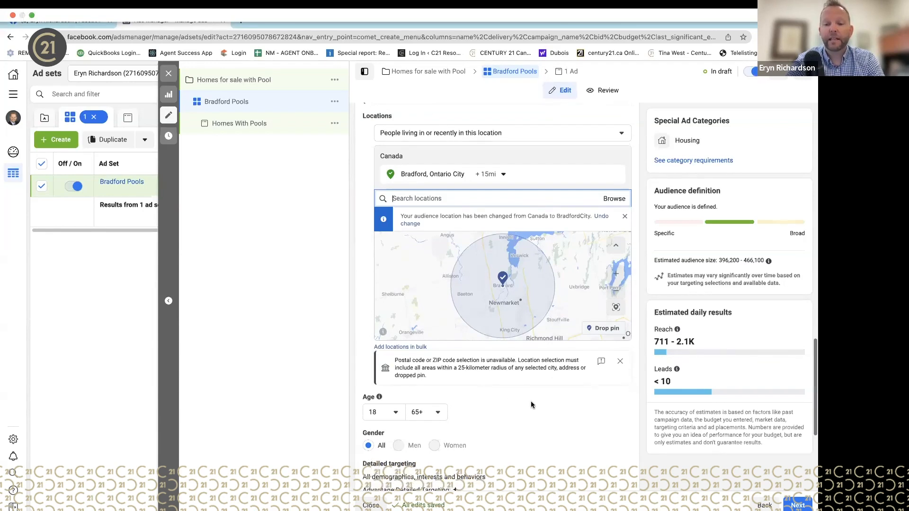
scroll(530, 401, up, 1)
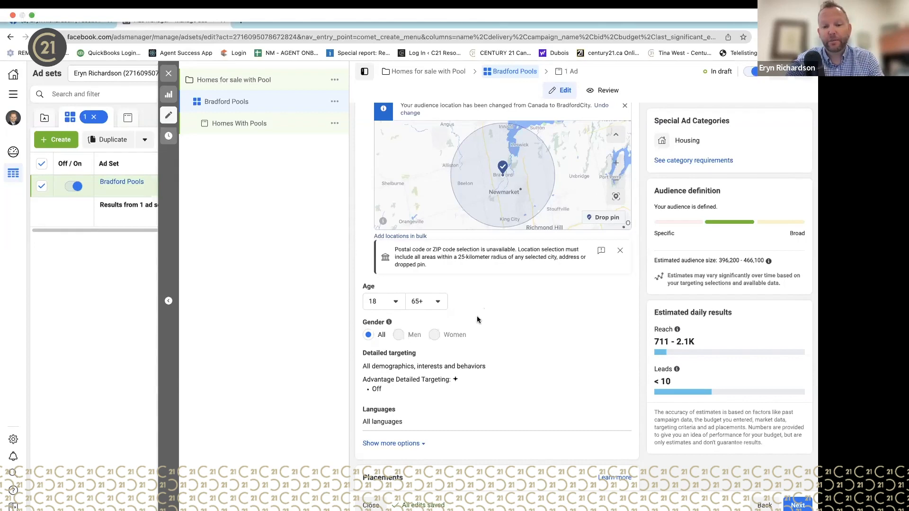
scroll(487, 319, down, 1)
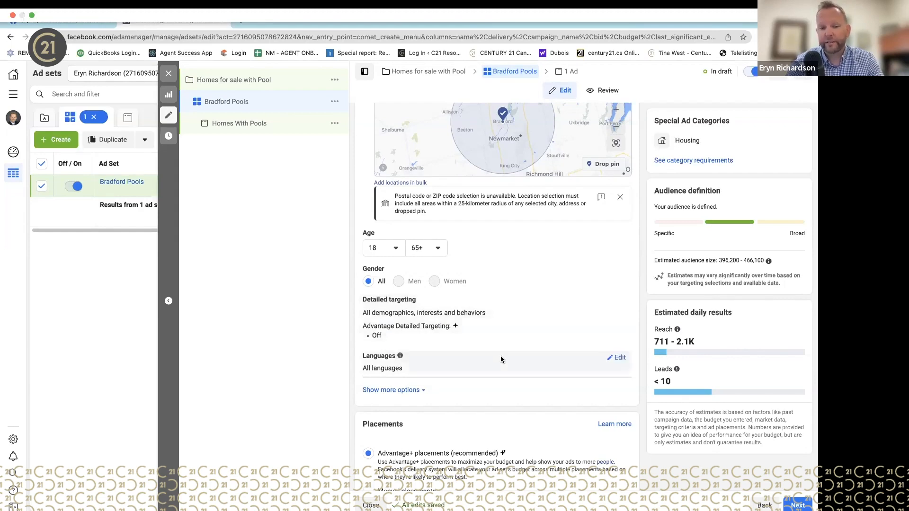
click(615, 303)
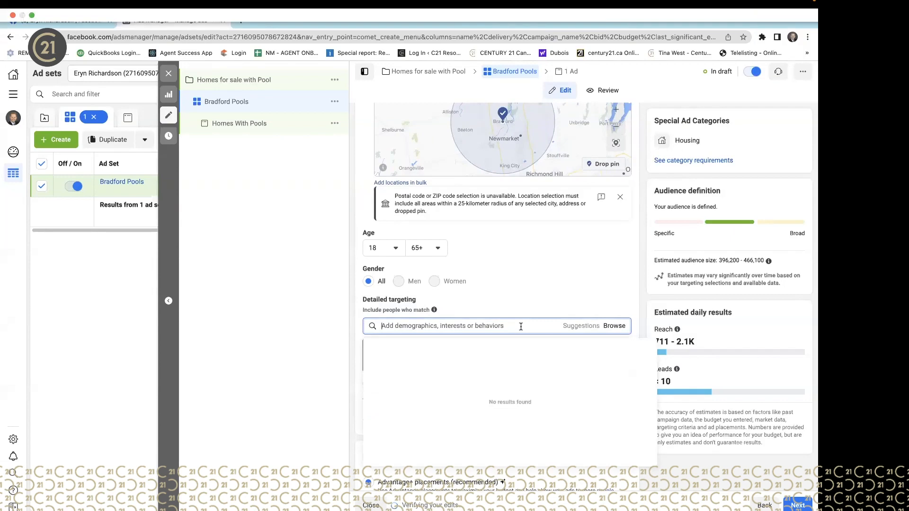
click(528, 266)
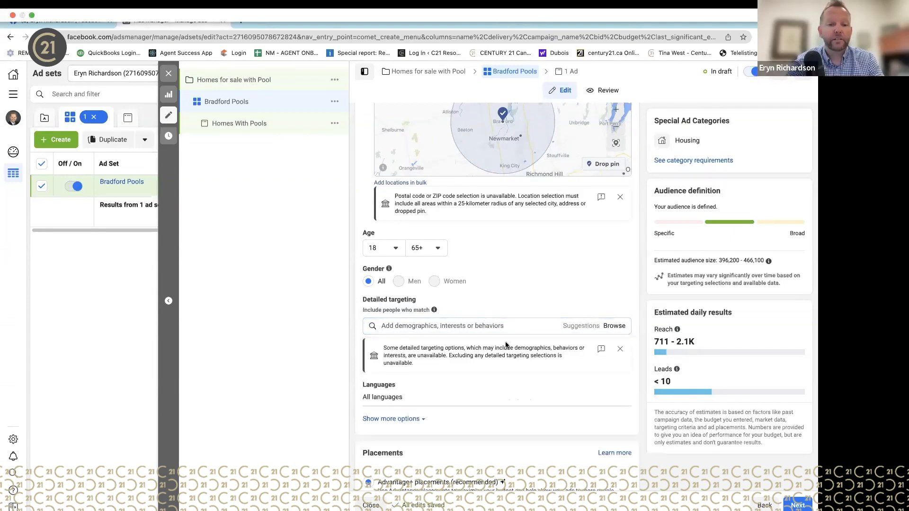
scroll(487, 384, down, 2)
scroll(487, 388, down, 1)
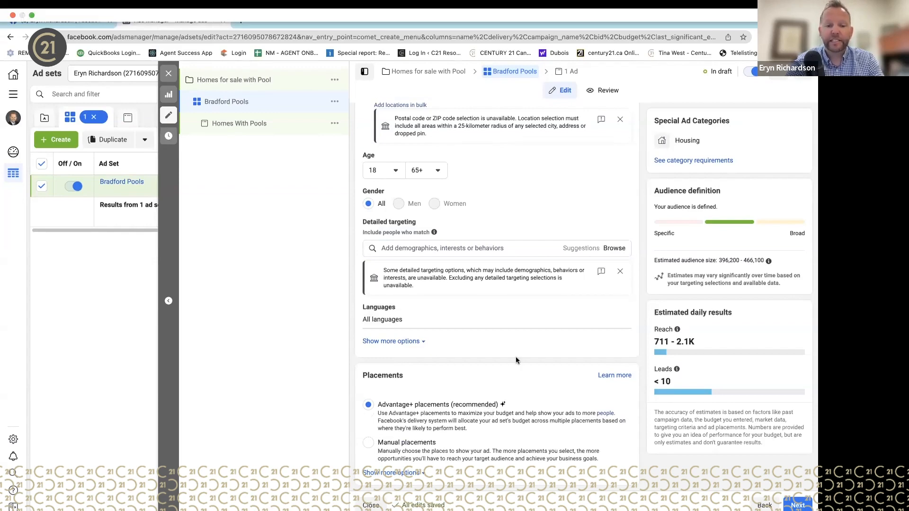
scroll(515, 359, up, 1)
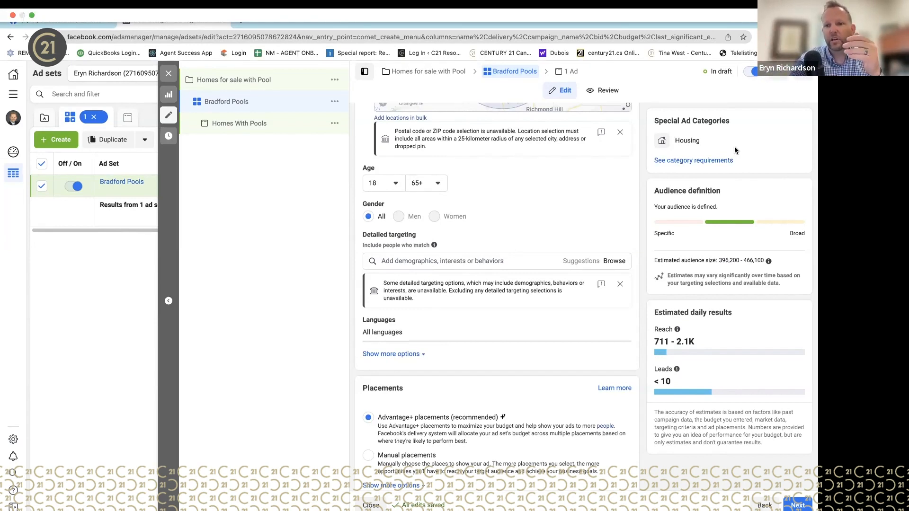
scroll(757, 205, down, 1)
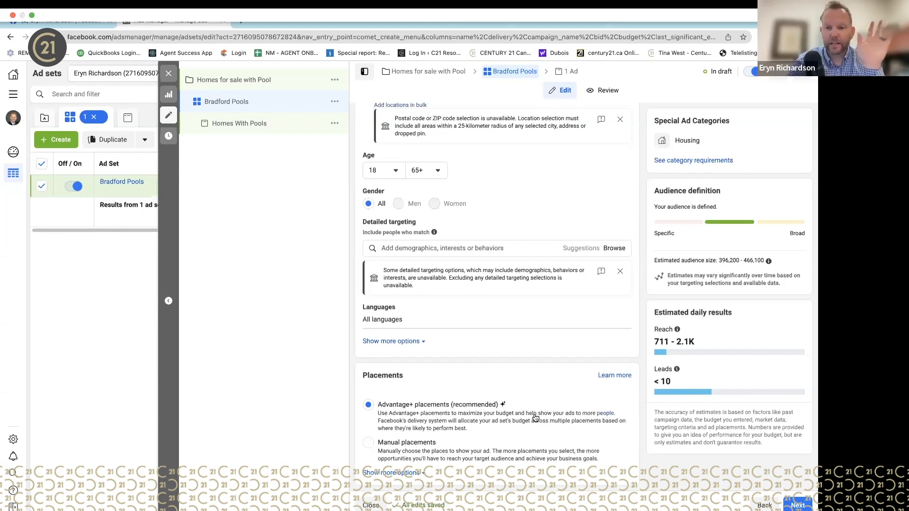
scroll(536, 417, up, 4)
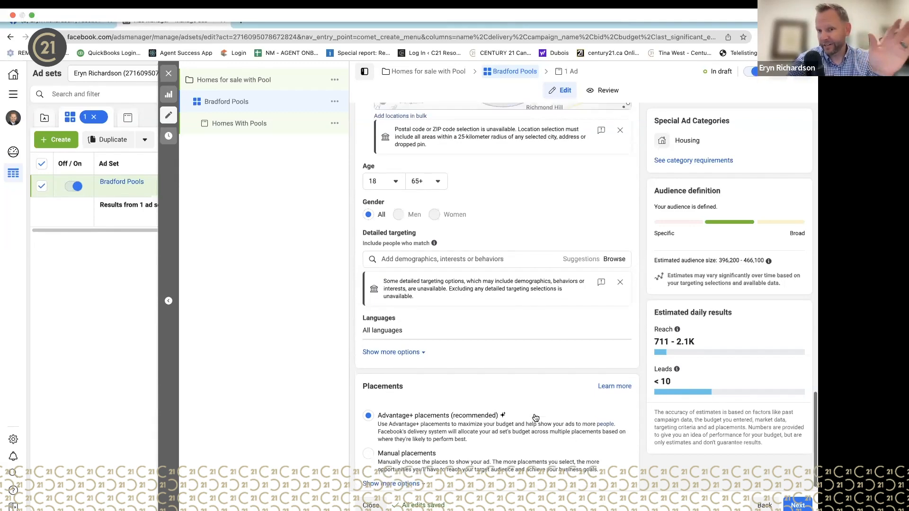
scroll(536, 417, up, 1)
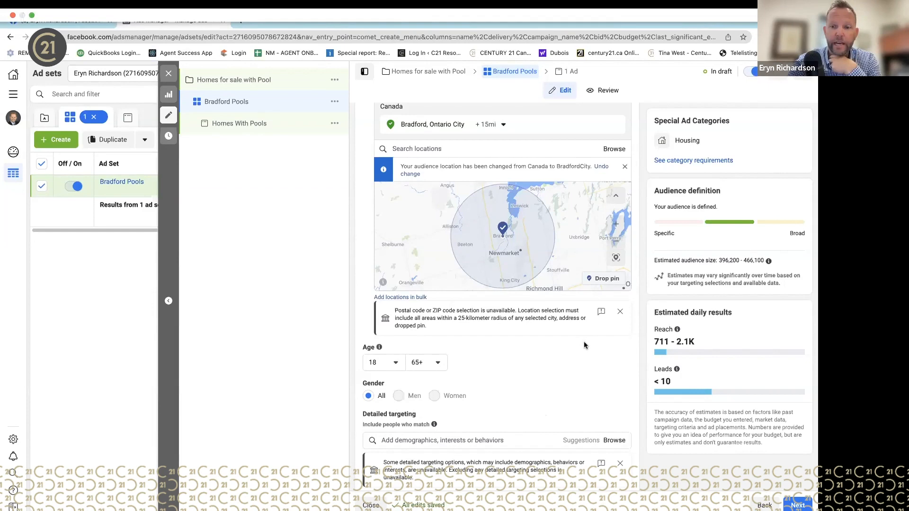
scroll(584, 342, down, 4)
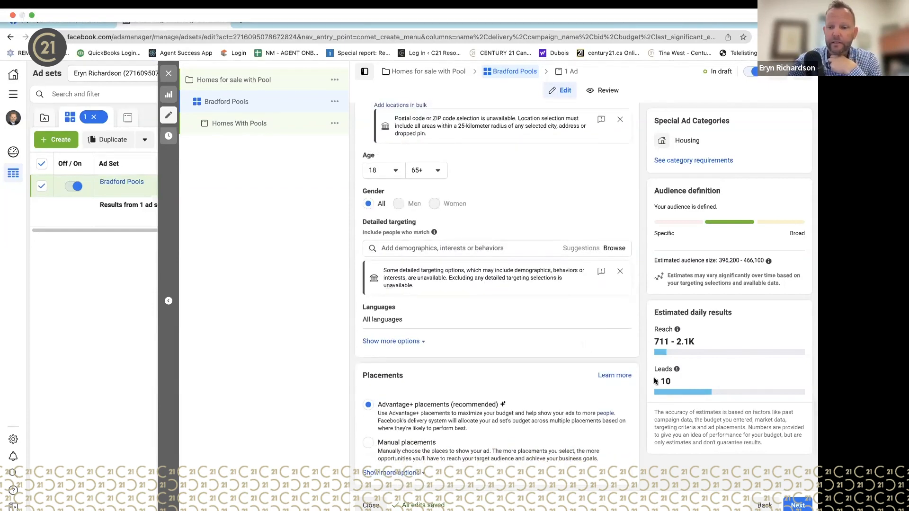
Continue to the Homes With Pools ad and review its identity, setup, format and creative sections
click(797, 505)
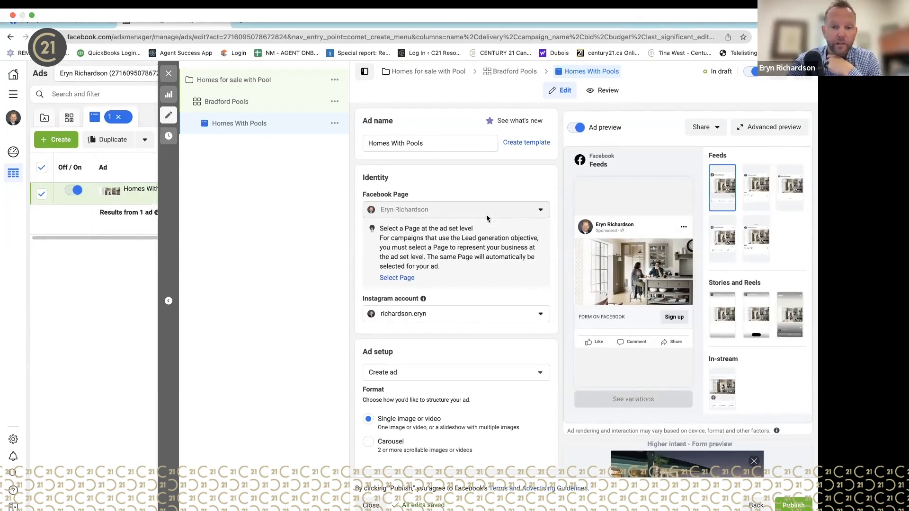
scroll(505, 294, down, 3)
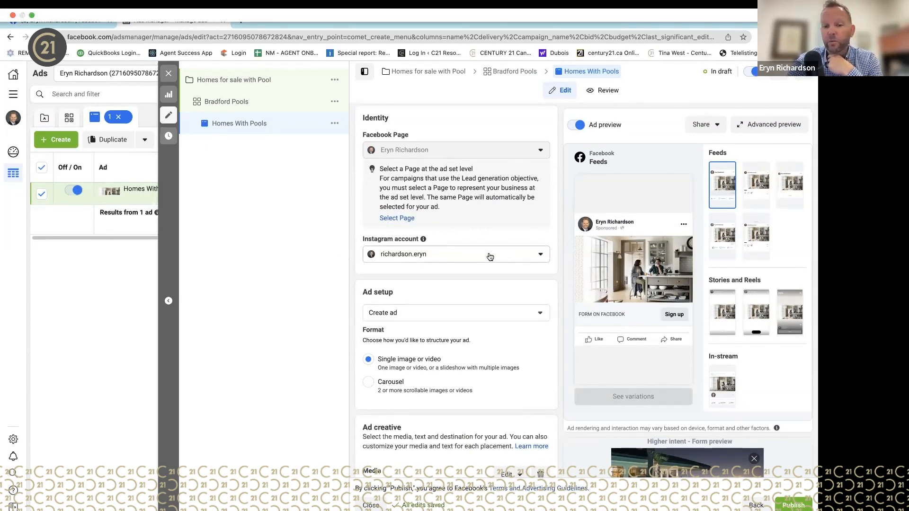
scroll(489, 256, down, 3)
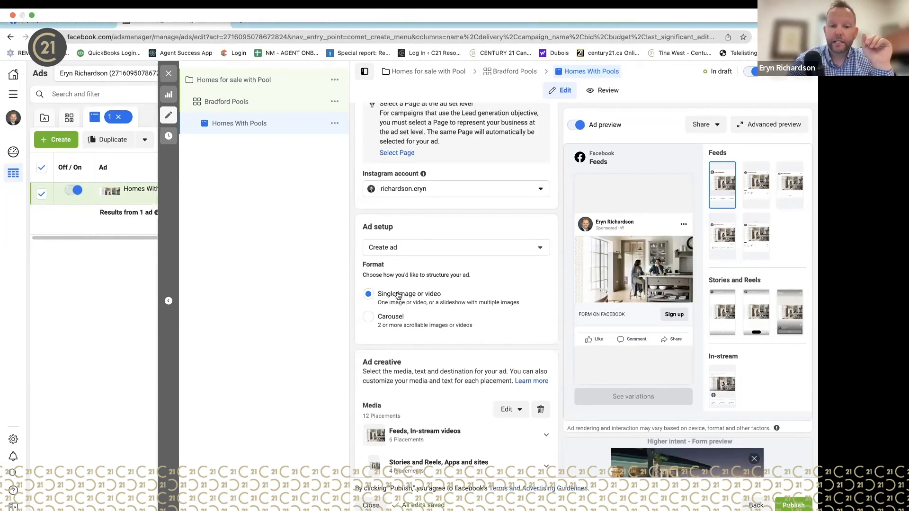
scroll(453, 383, down, 3)
scroll(453, 383, down, 3)
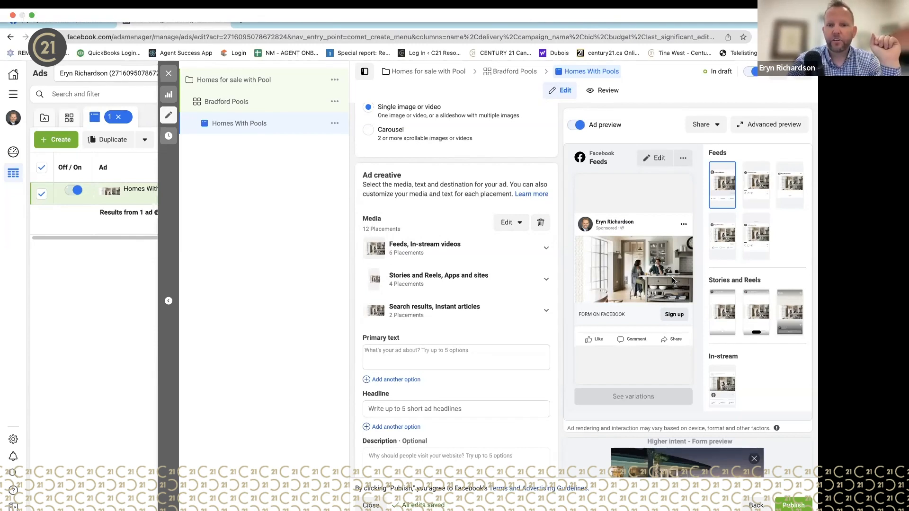
Change the ad's media to the 2048 × 1152 backyard pool image from the account images and proceed to cropping
click(505, 222)
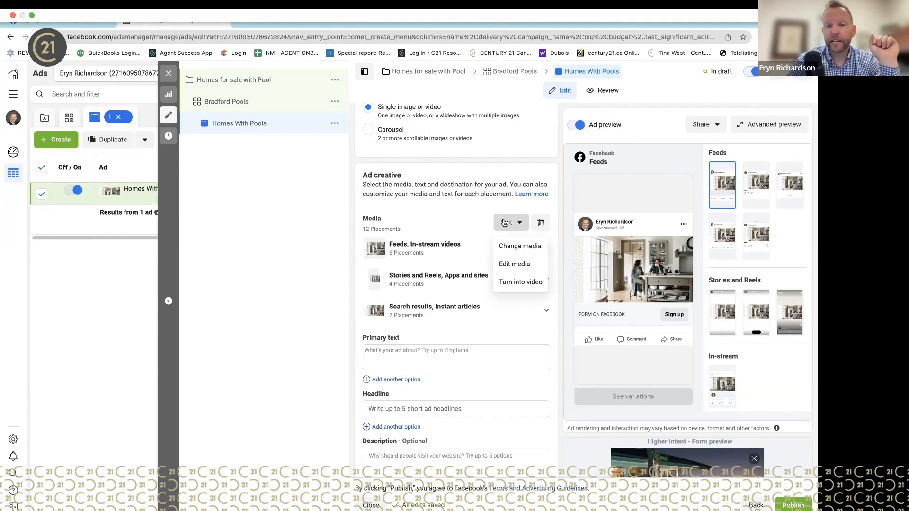
click(514, 247)
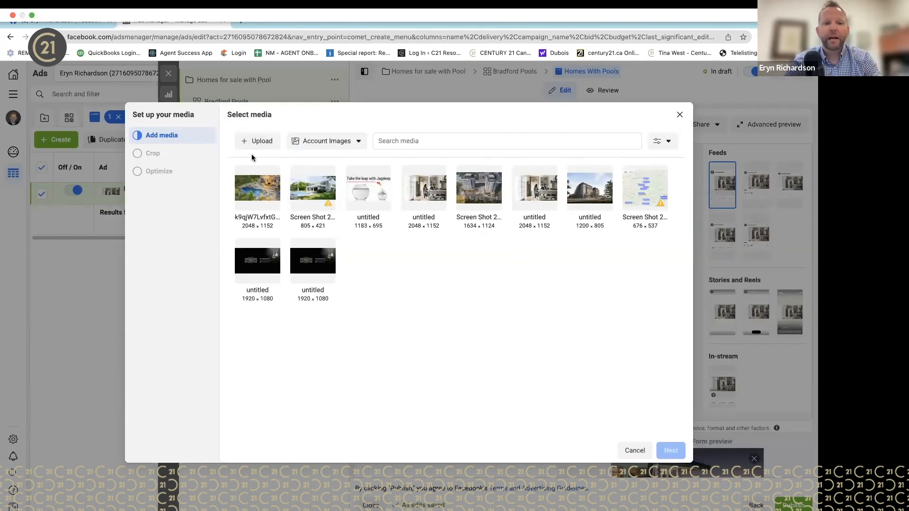
click(259, 192)
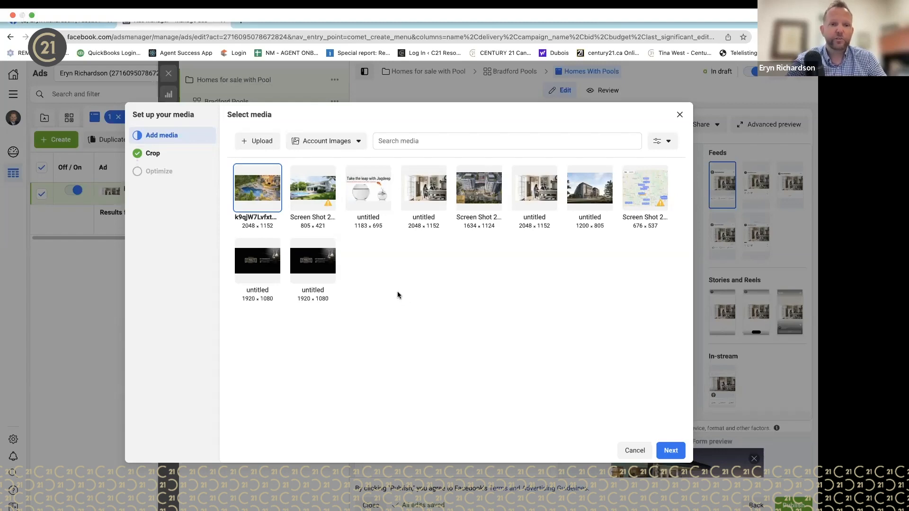
click(667, 452)
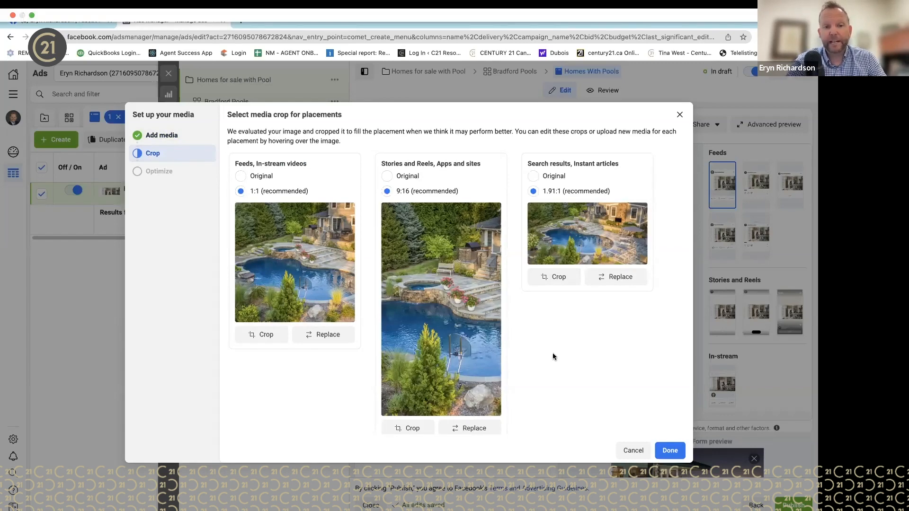
Preview the original crop for the feeds and stories placements, returning them to the recommended 1:1 and 9:16 crops
click(241, 176)
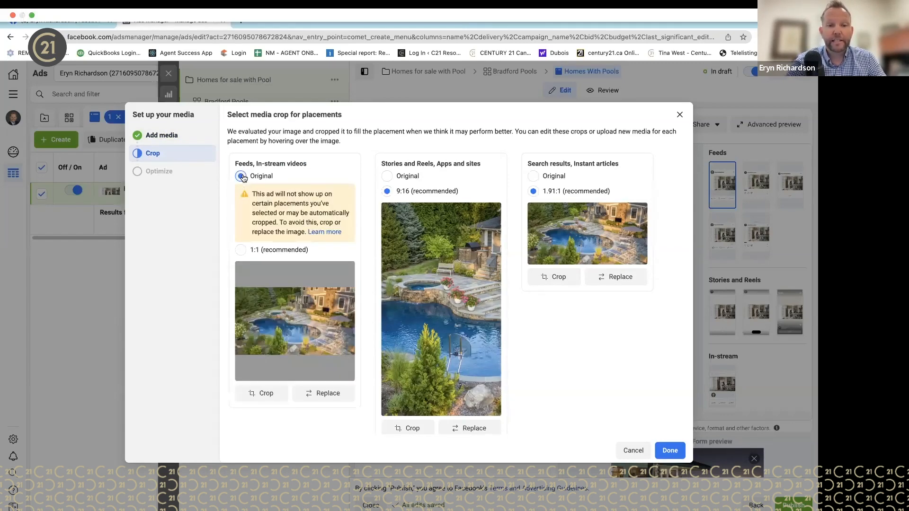
click(240, 249)
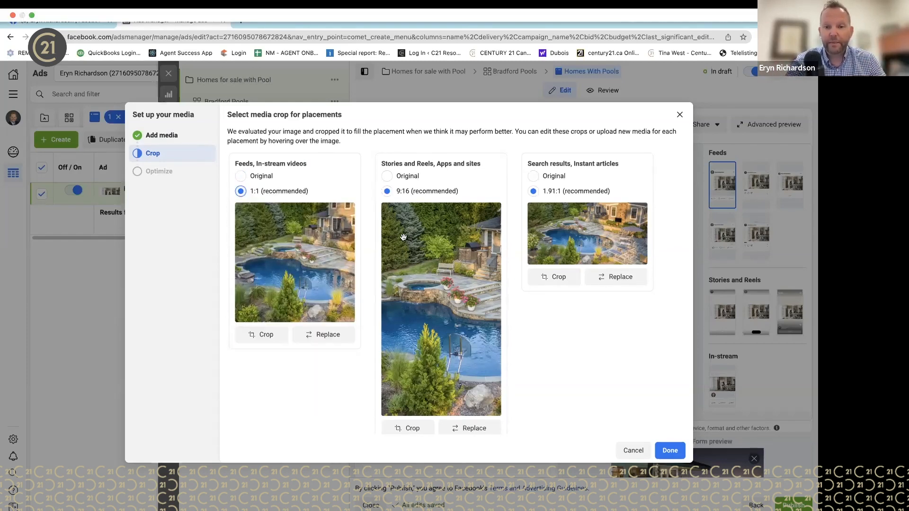
click(388, 175)
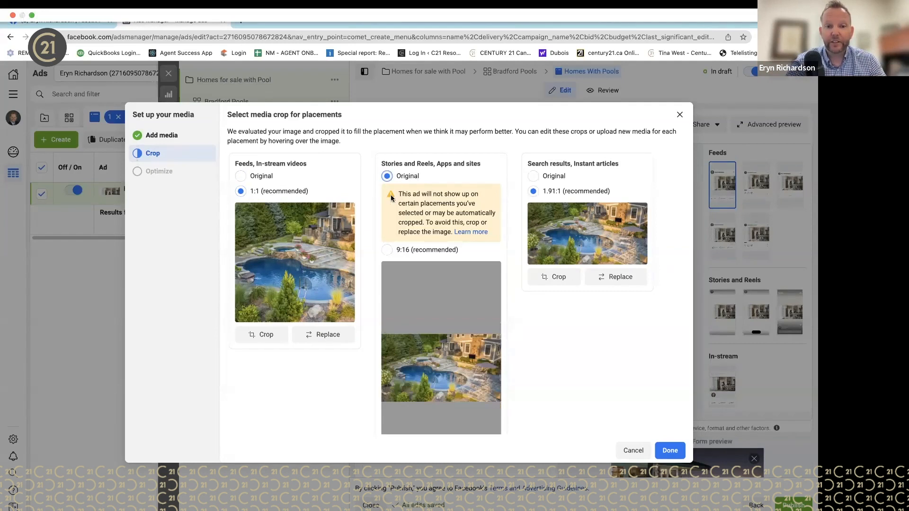
click(388, 249)
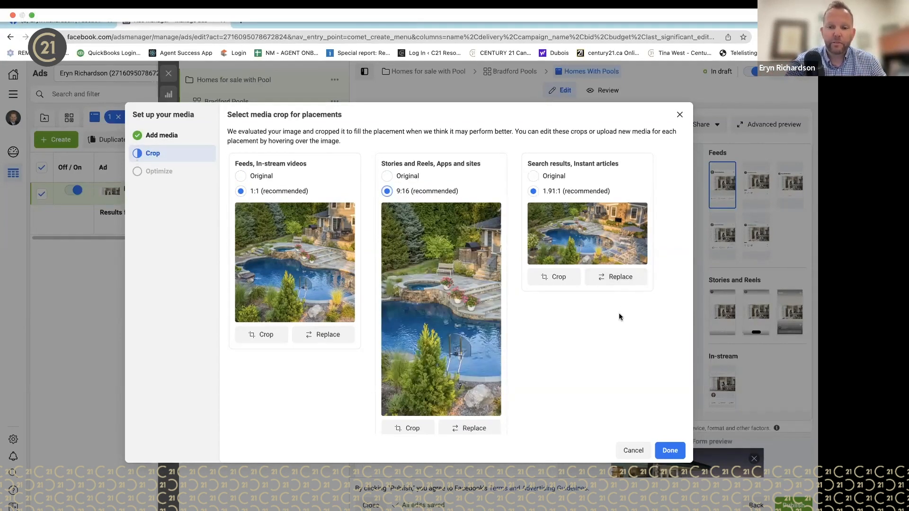
Apply the pool image with the recommended crops and go to the ad's primary text and headline fields
click(670, 451)
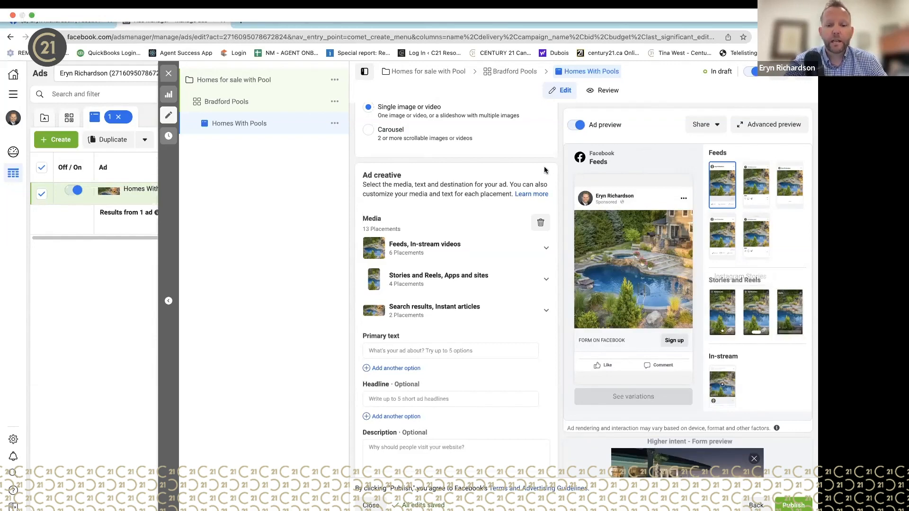
scroll(467, 305, down, 1)
scroll(468, 305, down, 3)
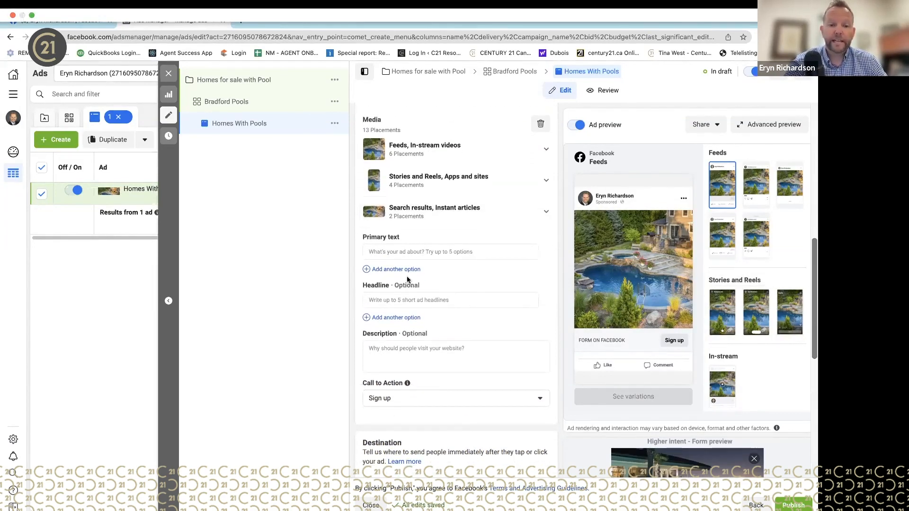
mouse_move(396, 317)
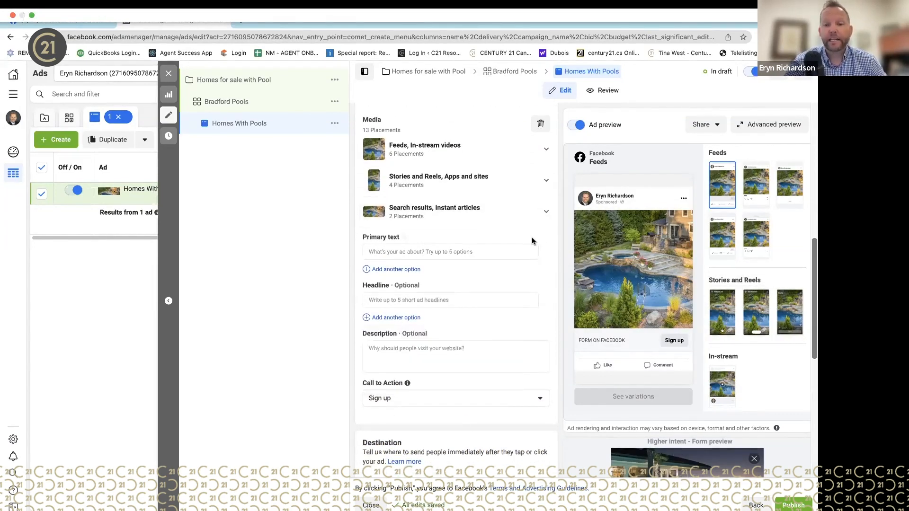
Write "Click Below to Receive Homes For Sale With a Pool" as the ad's primary text
click(464, 252)
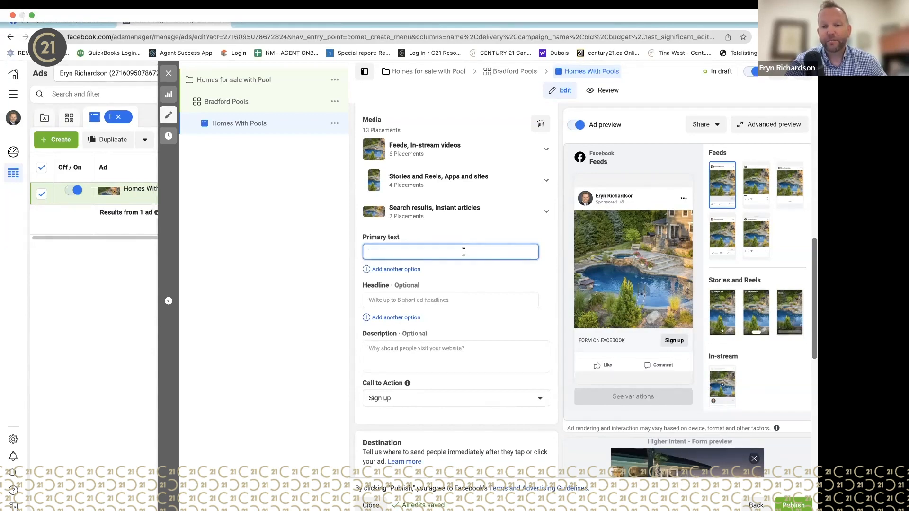
text(ljblkjb)
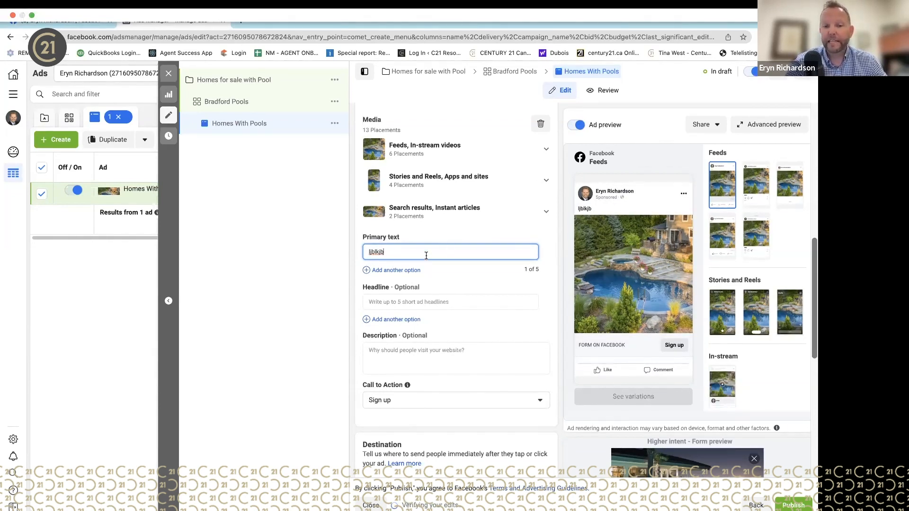
drag(426, 254, 337, 253)
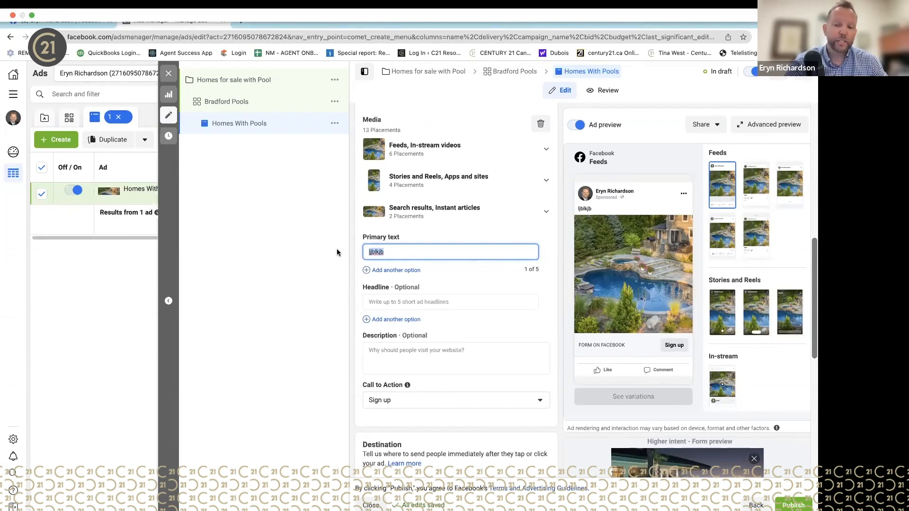
text(Click )
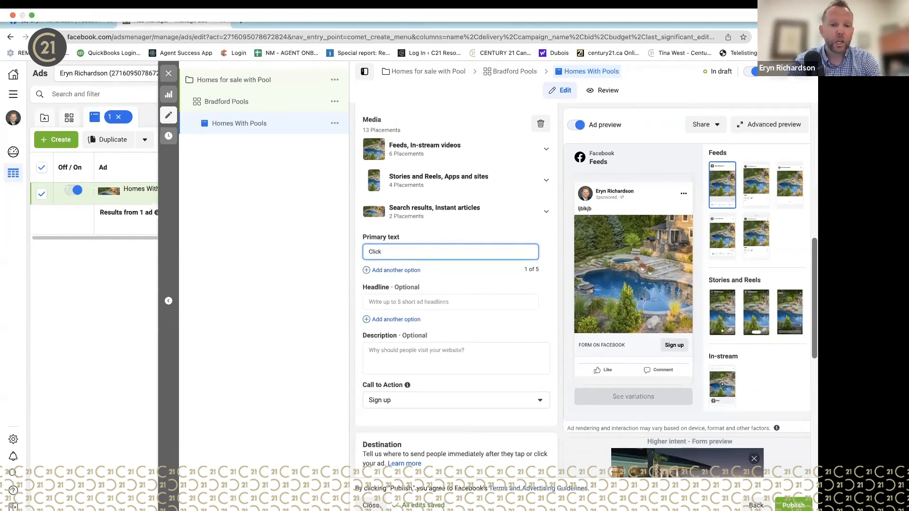
text(Below)
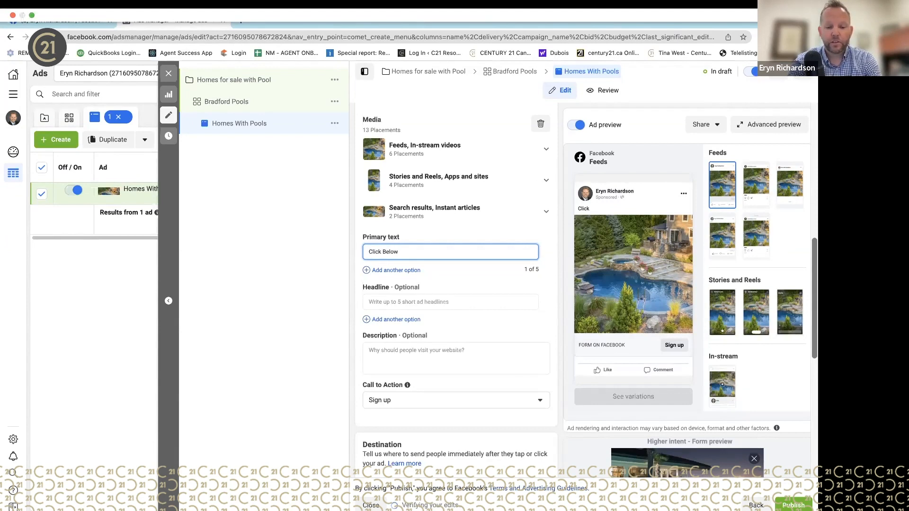
text( to Re)
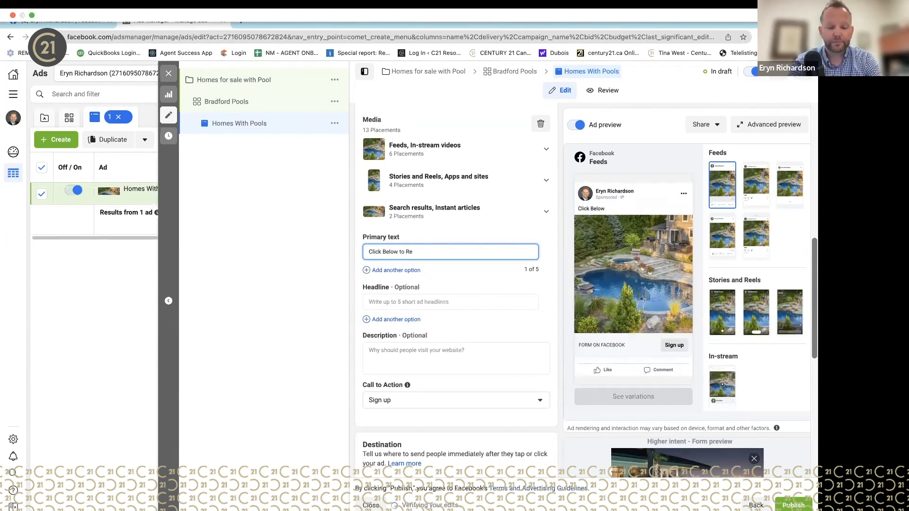
text(vceive )
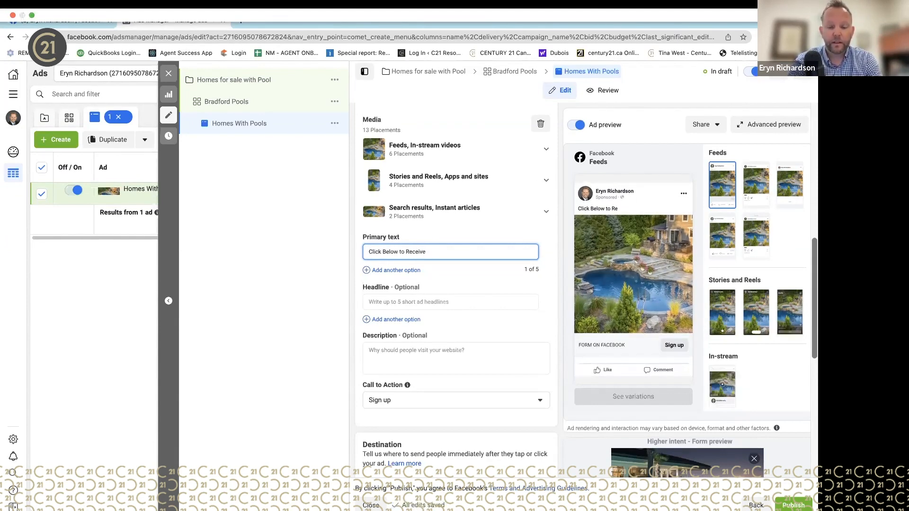
text(Homes)
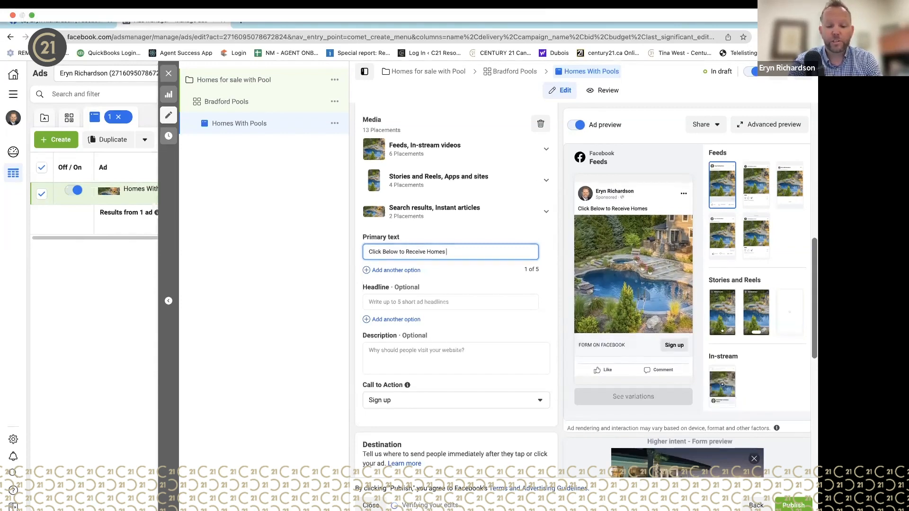
text(For)
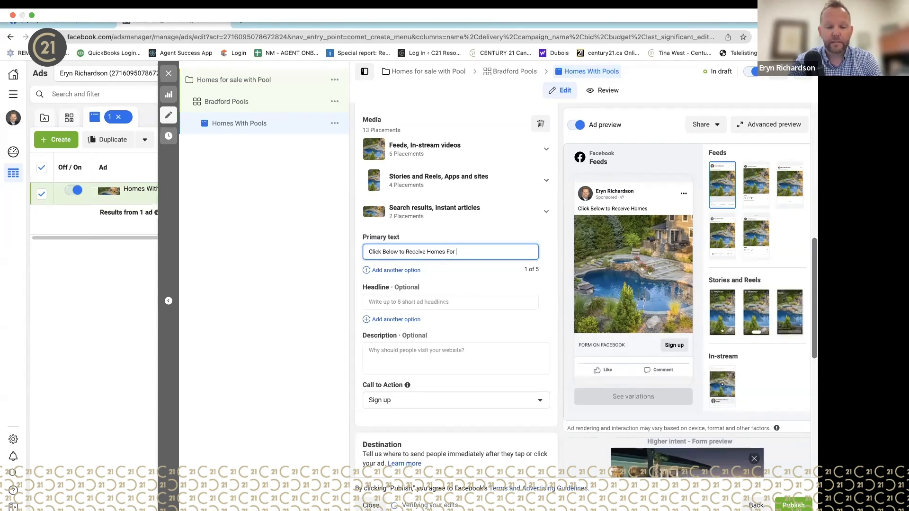
text( Sale)
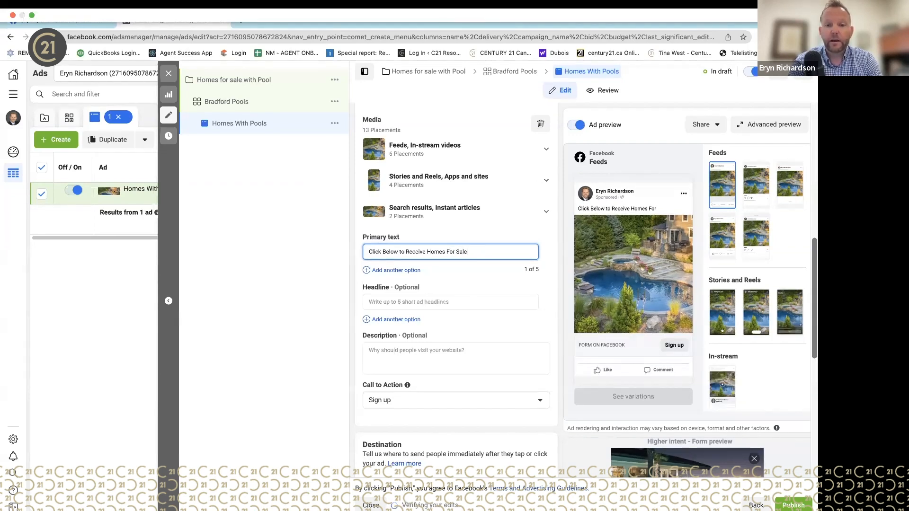
text( With )
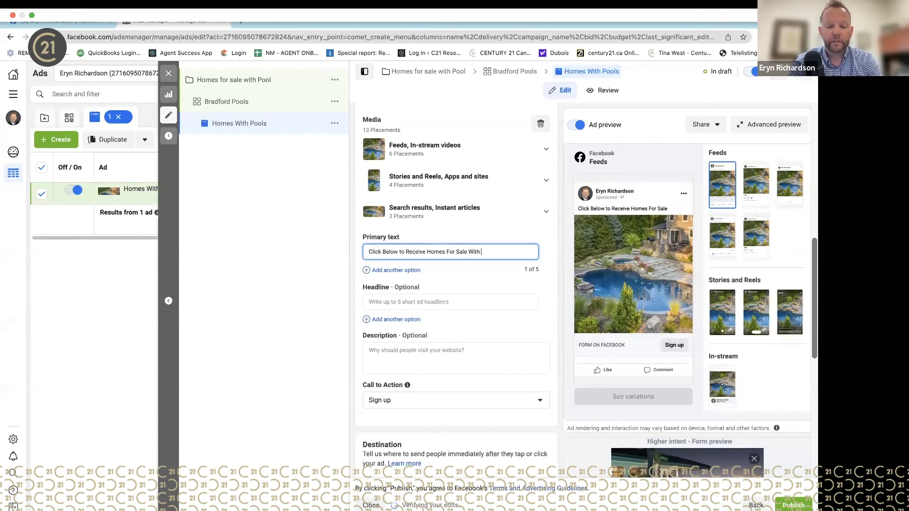
text(a Pool)
Try ending the primary text with "POOL!" in capitals, and restore the ending to "Pool"
key(BackSpace)
key(BackSpace)
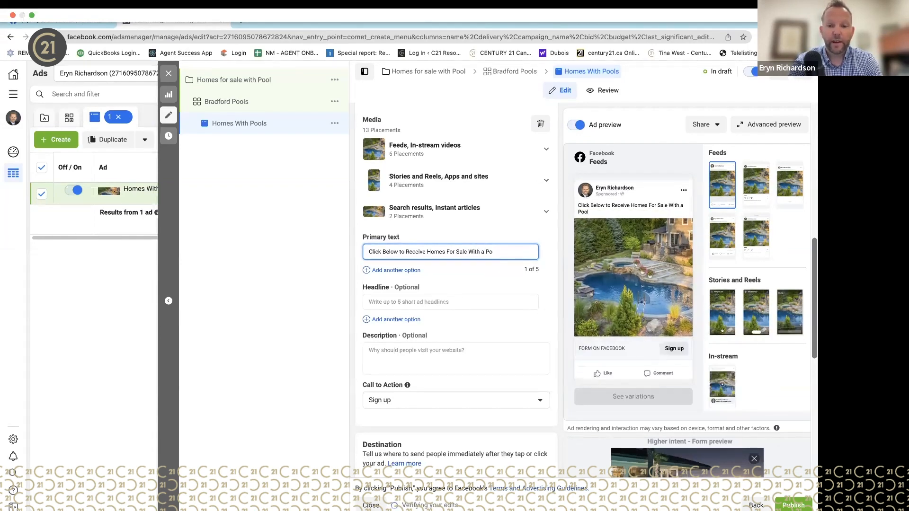
text(O)
text(!)
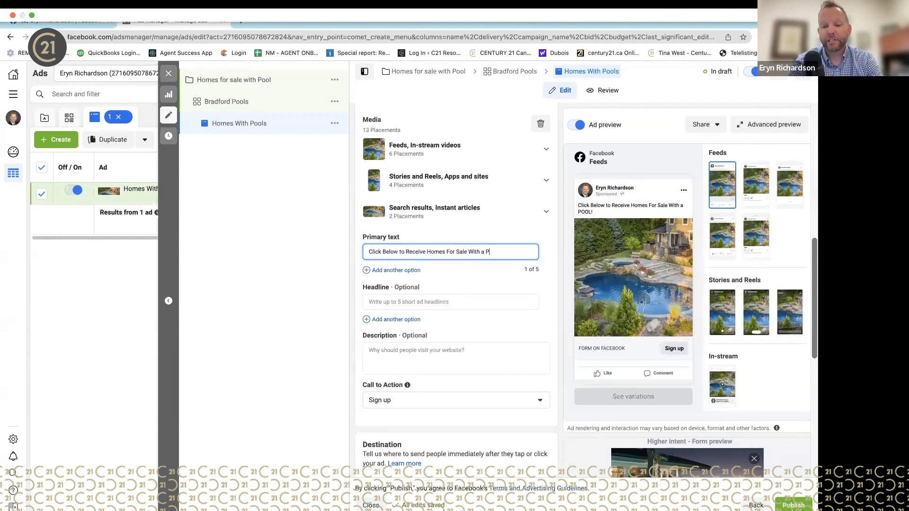
text(ool)
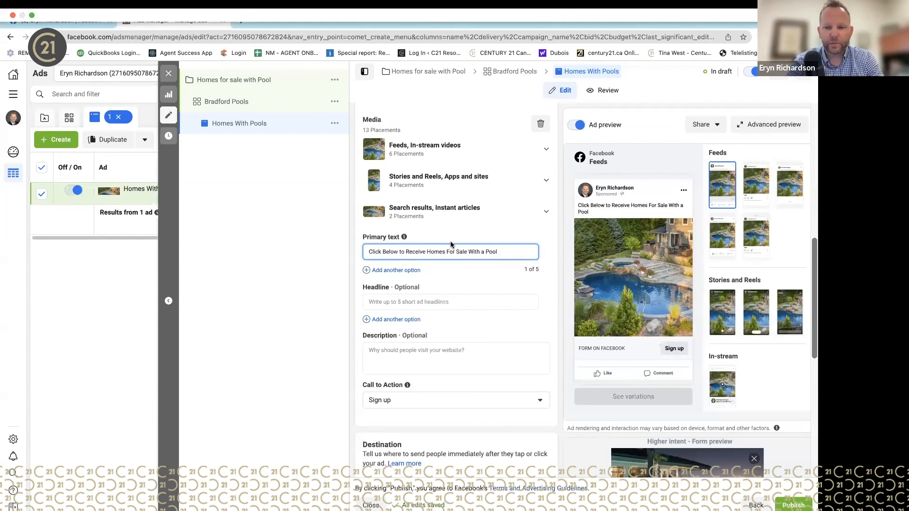
Set the ad's headline to "Get Bradford and Area Homes For Sale With Pool", replacing any placeholder text
scroll(462, 278, down, 1)
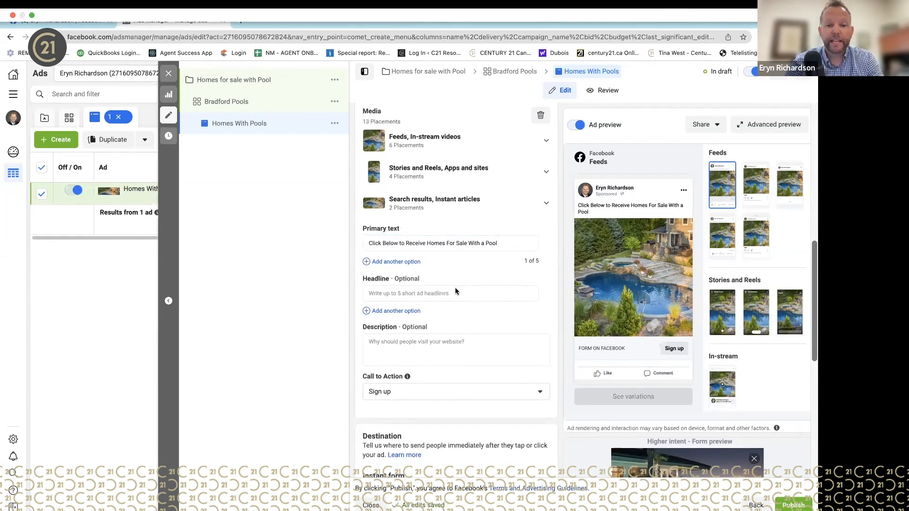
click(455, 290)
text(dddd)
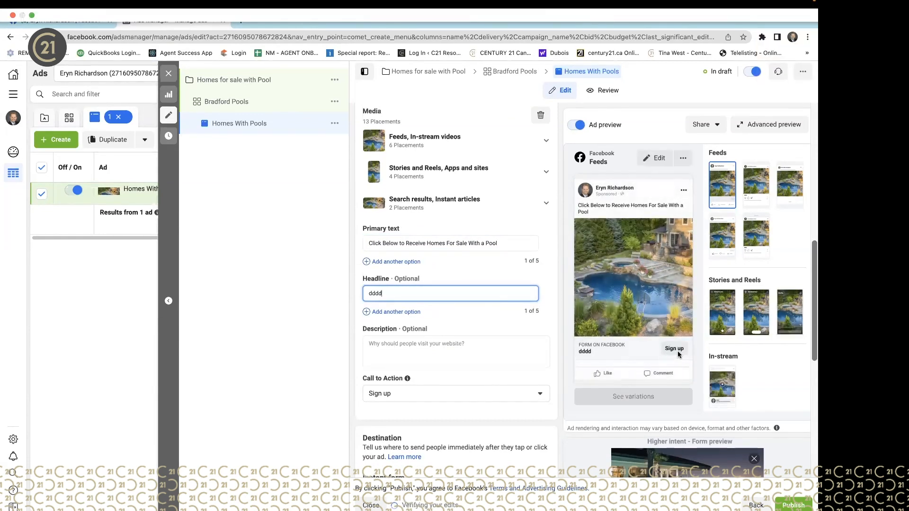
drag(391, 299, 357, 294)
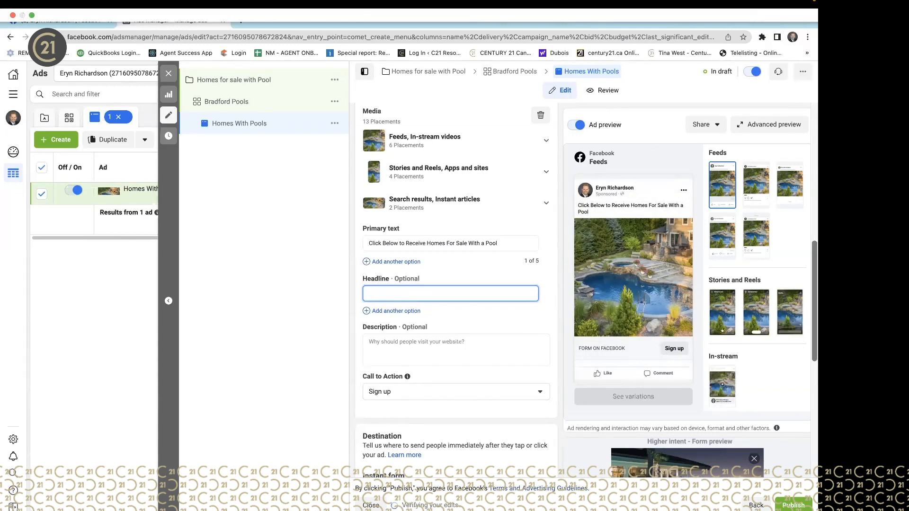
text(Get )
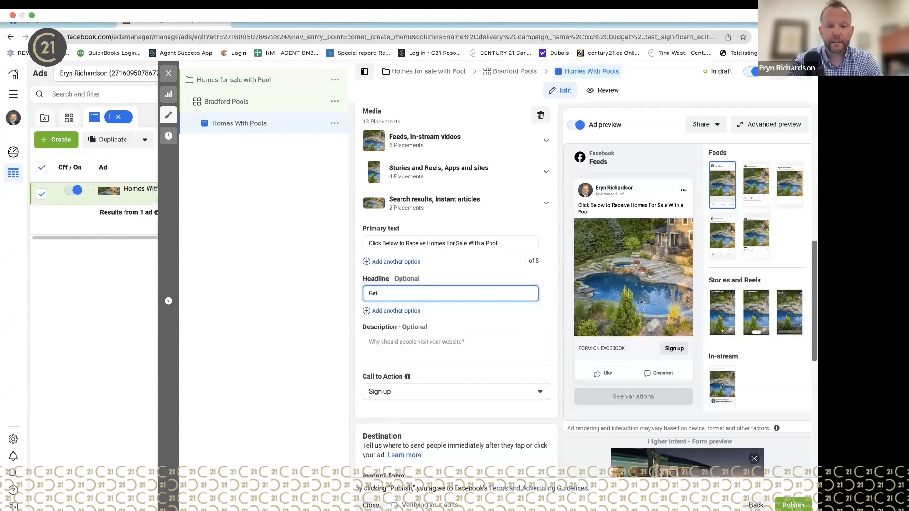
text(Bradford and Area)
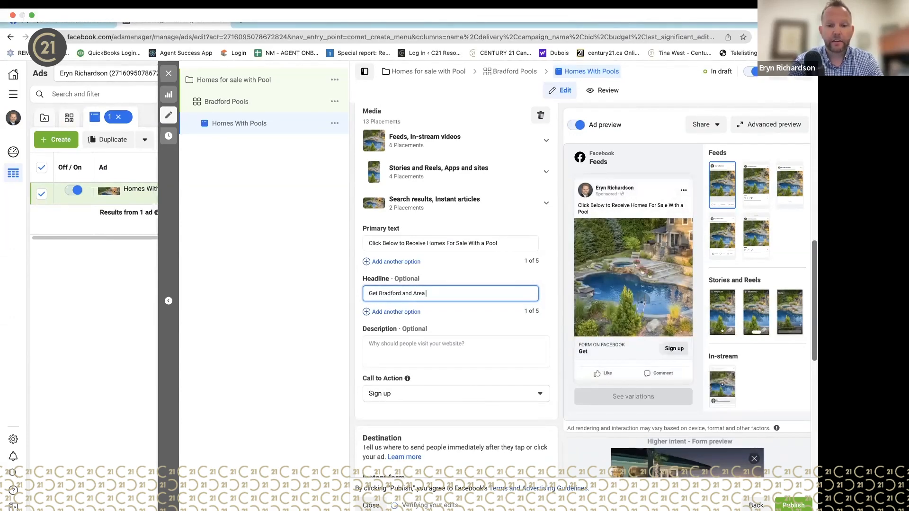
text( Homes Fo)
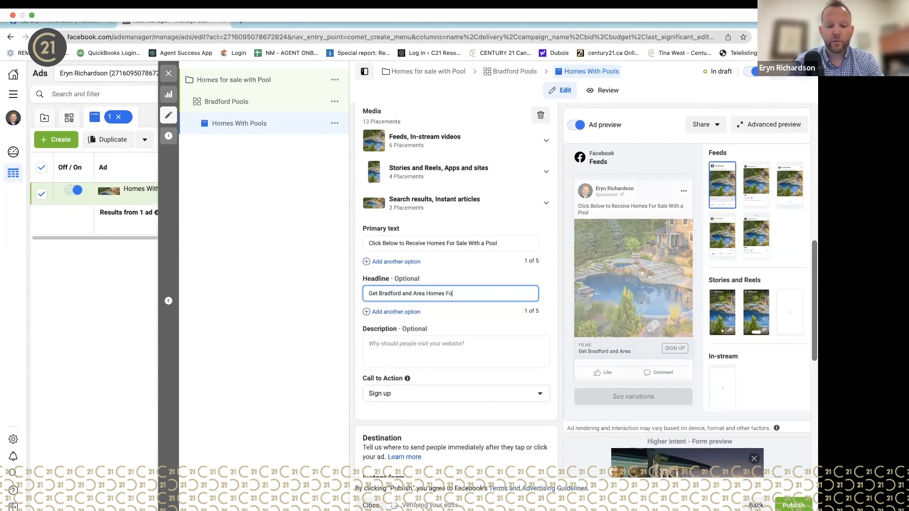
text(r Sale)
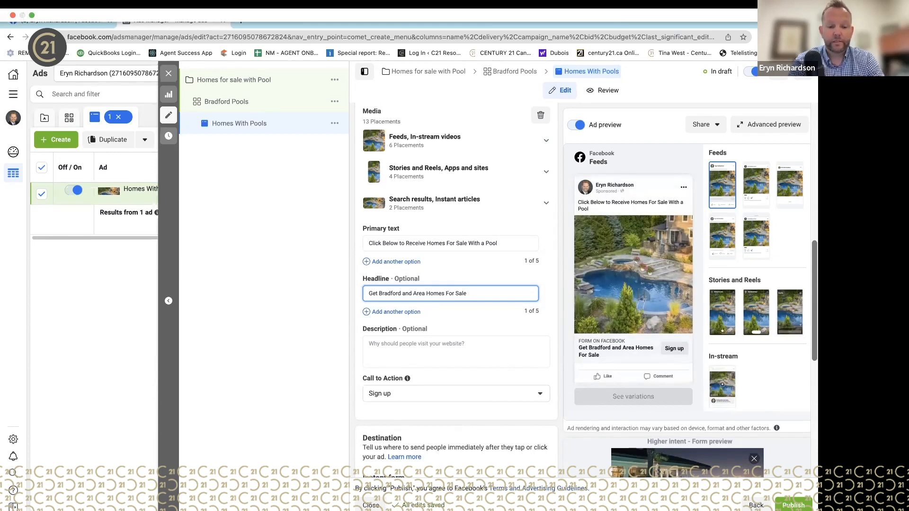
text(With Pool)
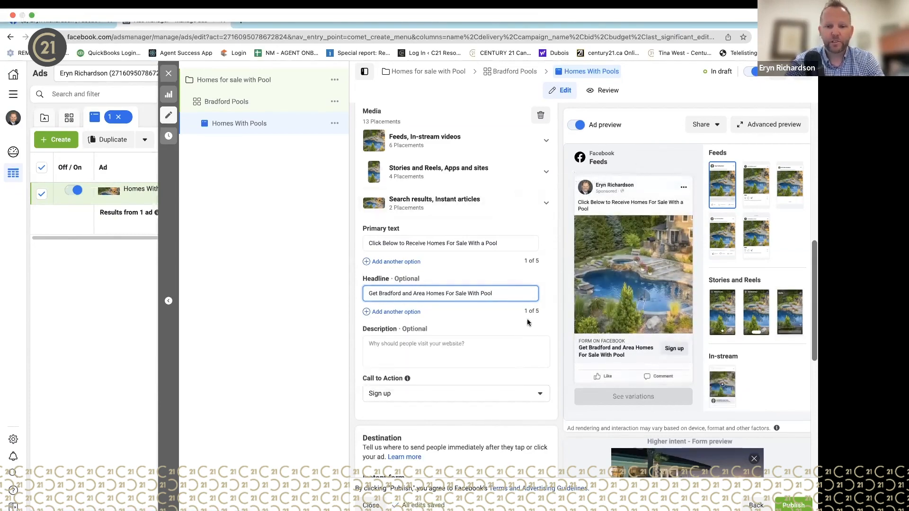
Try the placeholder "fdfff" and the word "New" in the ad's optional description, clearing each draft
scroll(527, 319, down, 3)
click(436, 281)
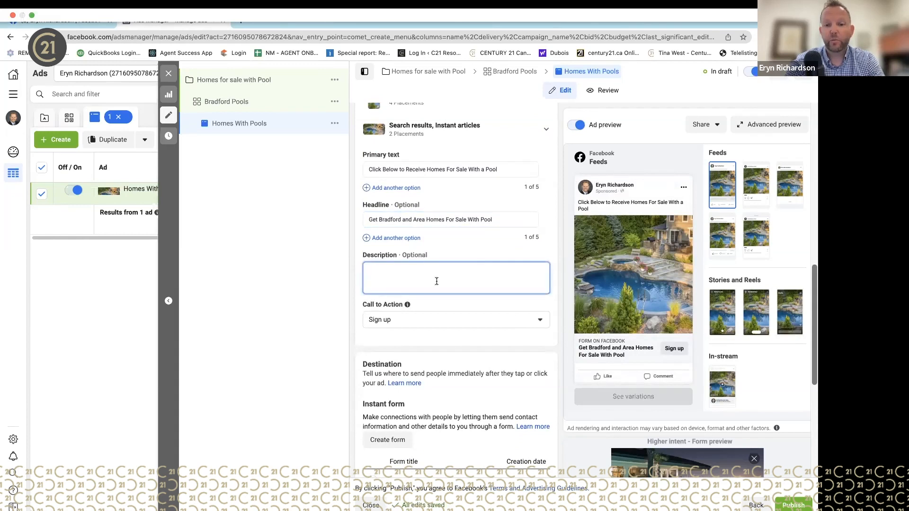
click(431, 262)
click(430, 279)
text(fdfff)
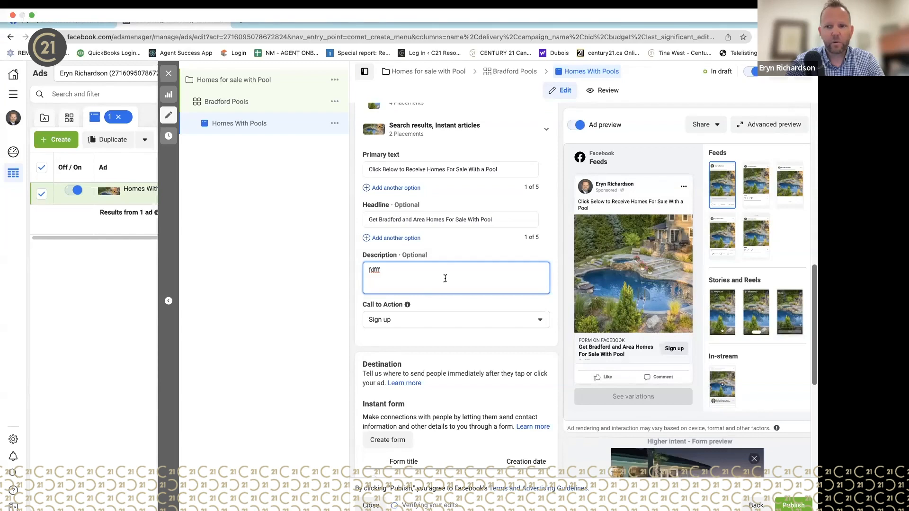
key(BackSpace)
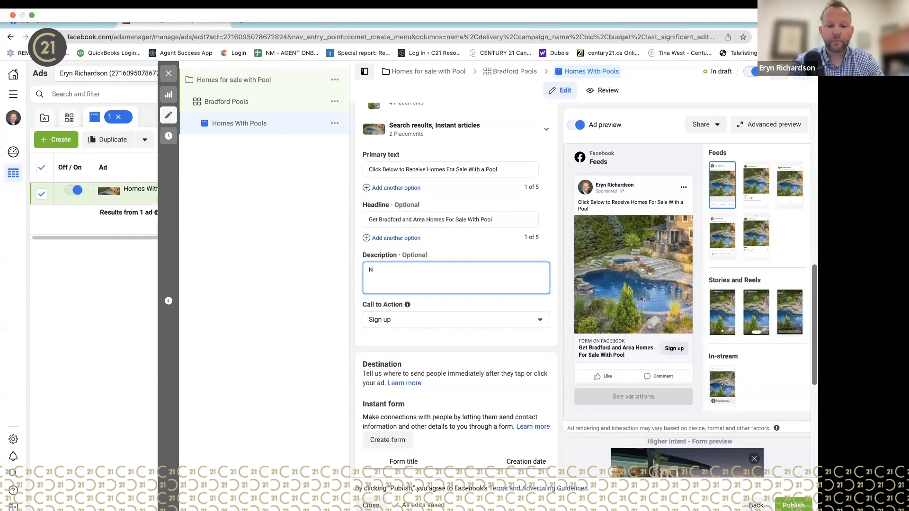
text(ew)
key(BackSpace)
key(BackSpace)
key(BackSpace)
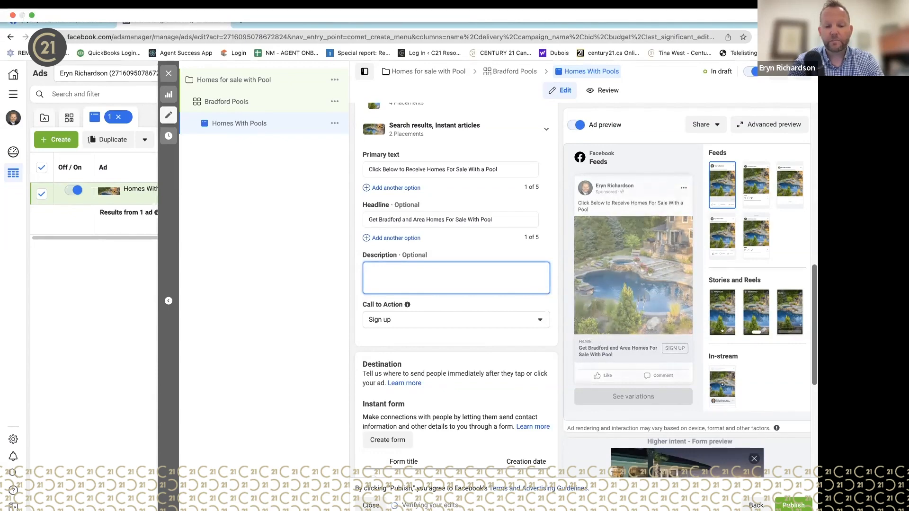
Try an unsubscribe note in the ad's description, clear it and leave the field empty
text(Unsubscrive)
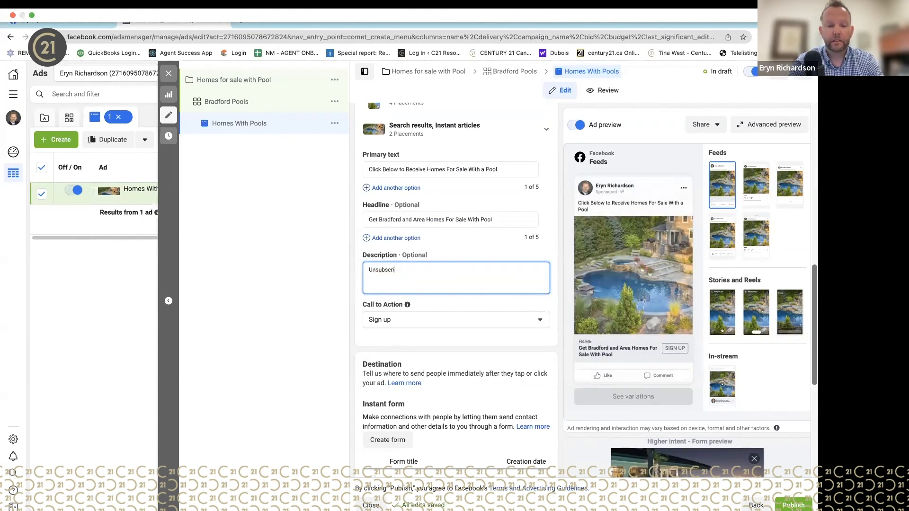
key(BackSpace)
key(BackSpace)
key(BackSpace)
key(BackSpace)
key(BackSpace)
key(BackSpace)
key(BackSpace)
key(BackSpace)
key(BackSpace)
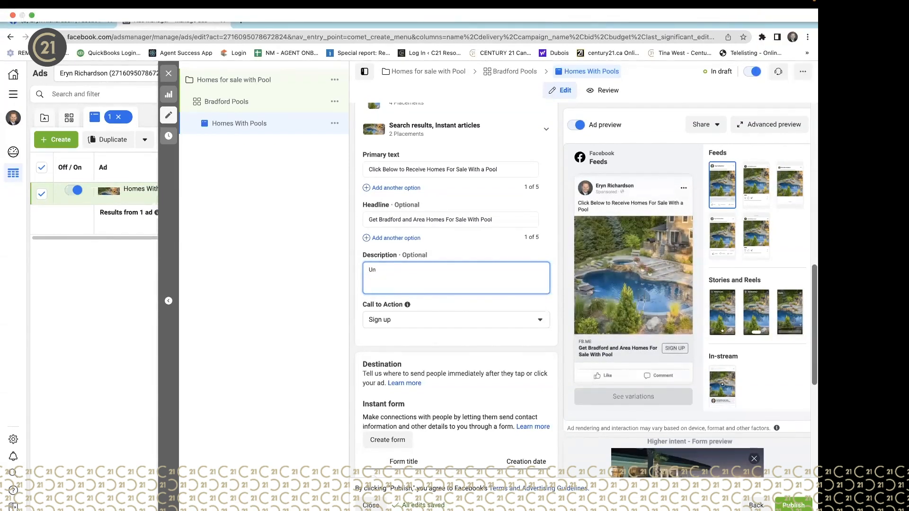
key(BackSpace)
key(BackSpace)
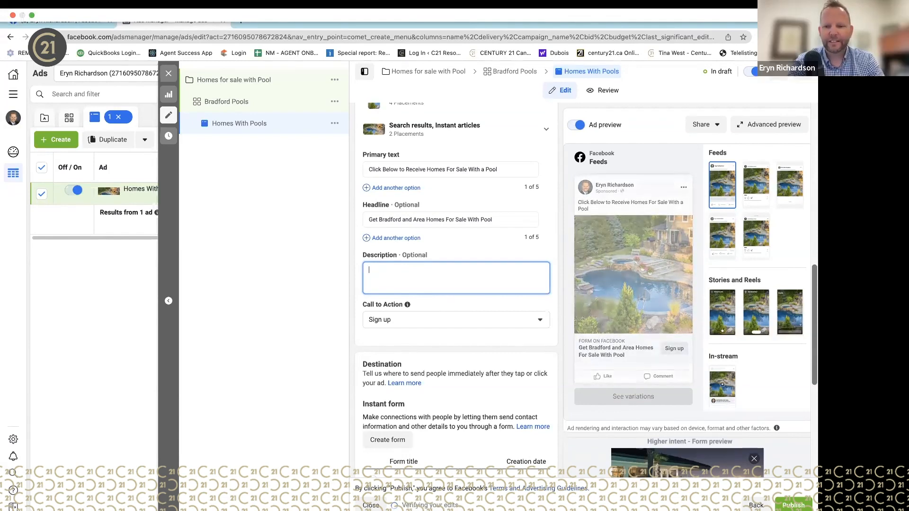
click(484, 305)
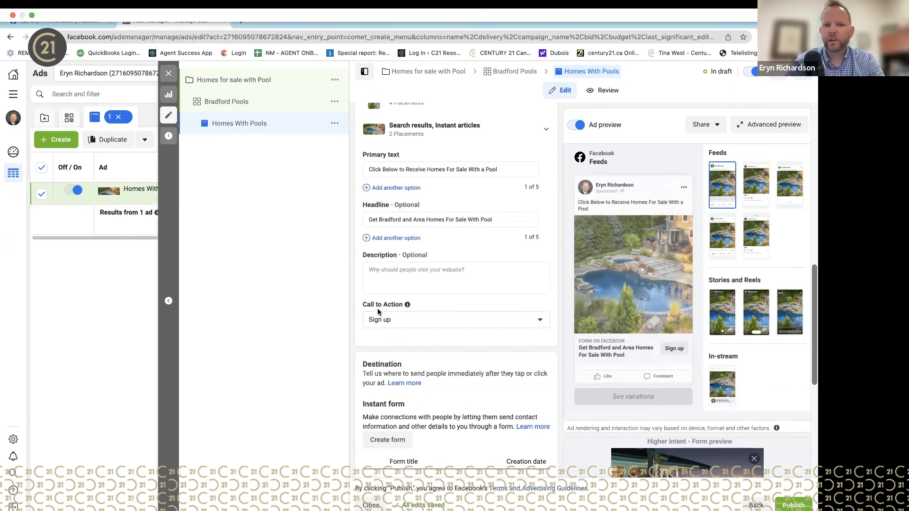
Change the ad's call to action to "Learn more"
mouse_move(663, 331)
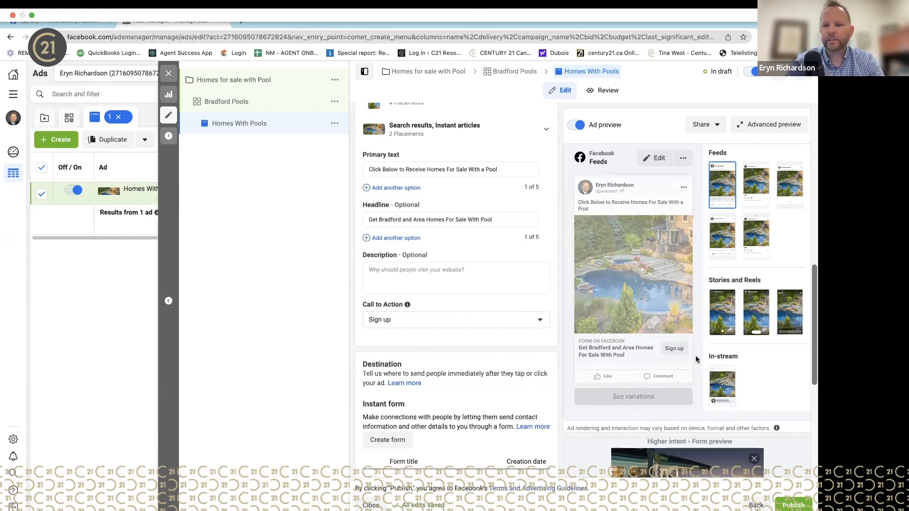
click(497, 320)
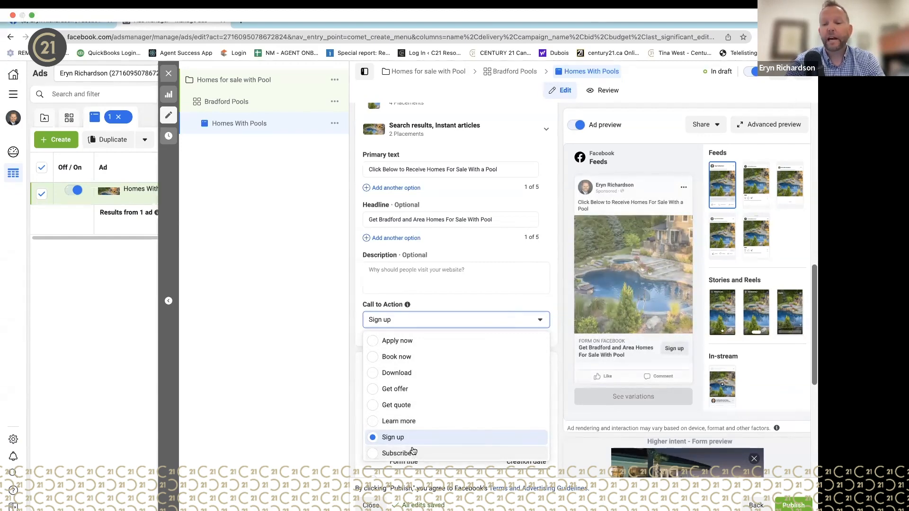
click(415, 421)
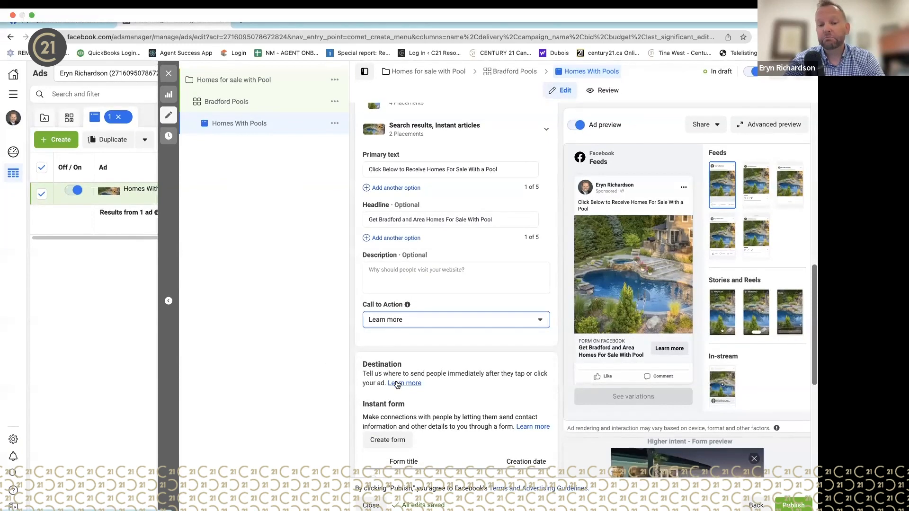
scroll(413, 376, down, 2)
scroll(414, 376, down, 3)
click(419, 350)
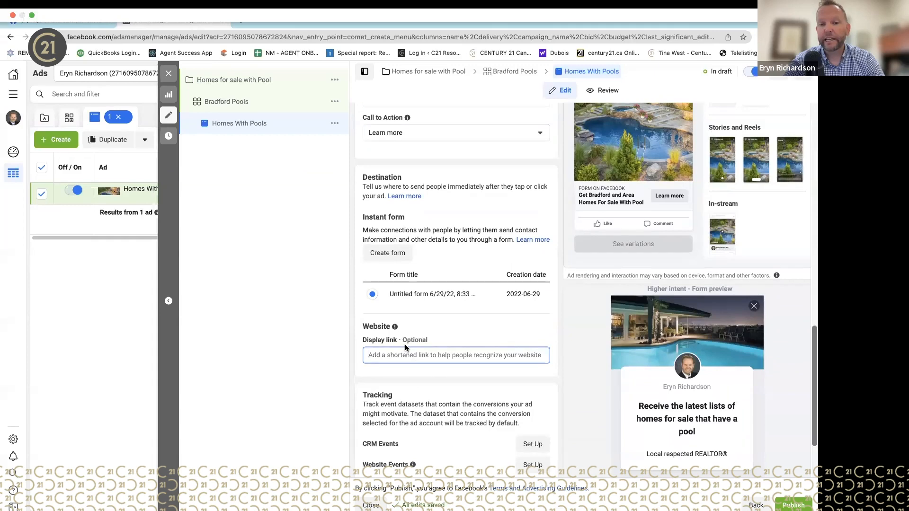
text(http)
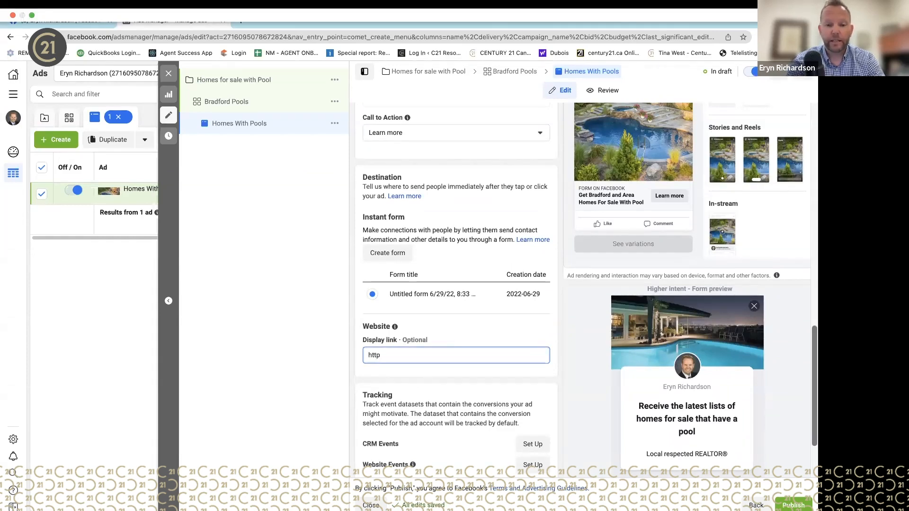
text(s://)
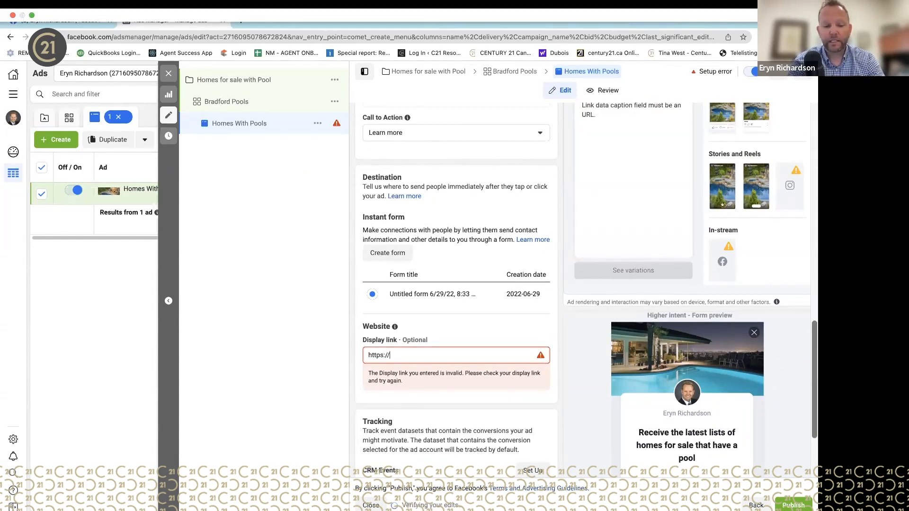
text(homesbyher)
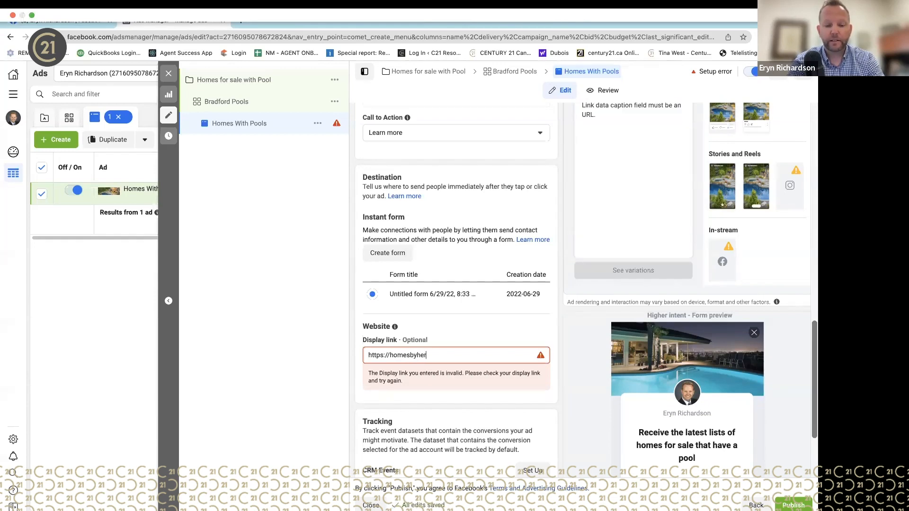
text(itage.ca)
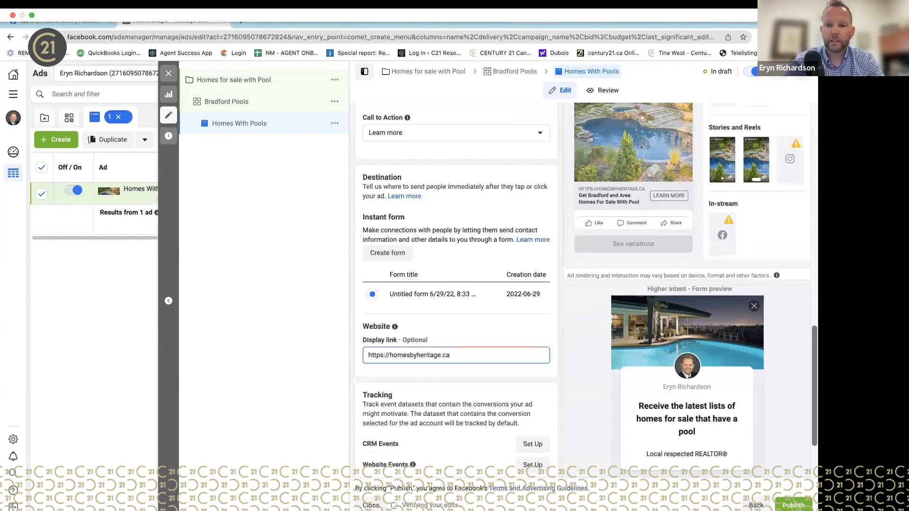
click(457, 370)
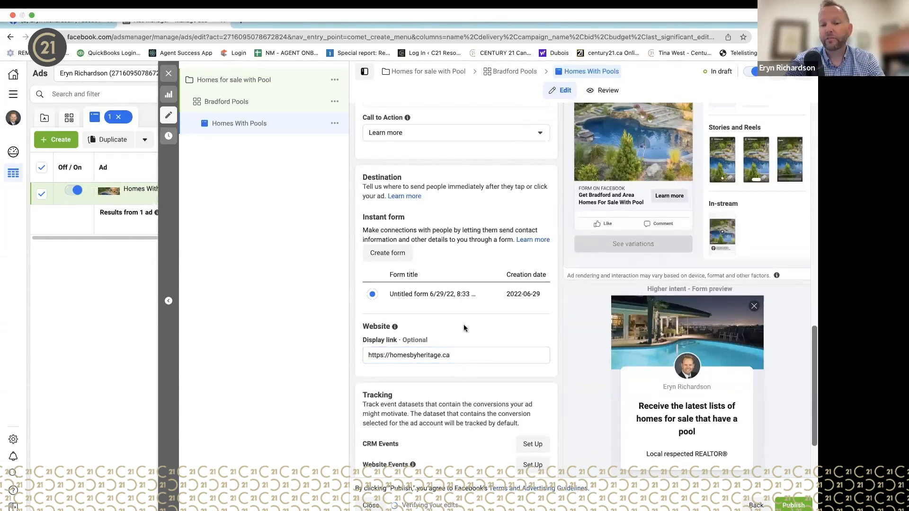
Create a new instant form for the ad and name it "Pools"
scroll(464, 328, up, 1)
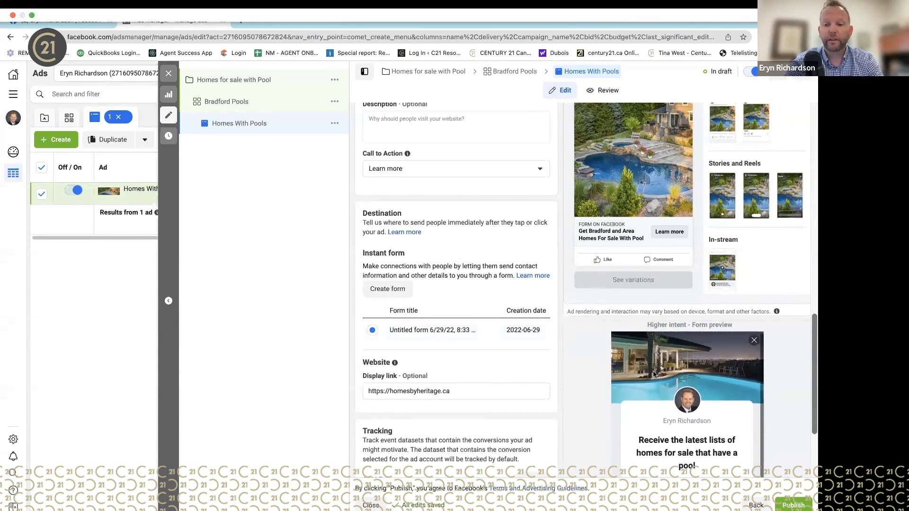
click(391, 291)
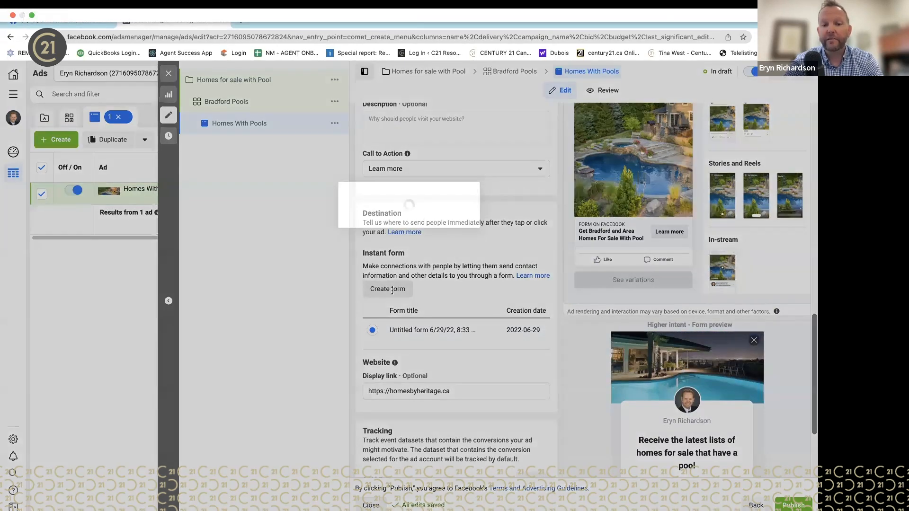
click(416, 326)
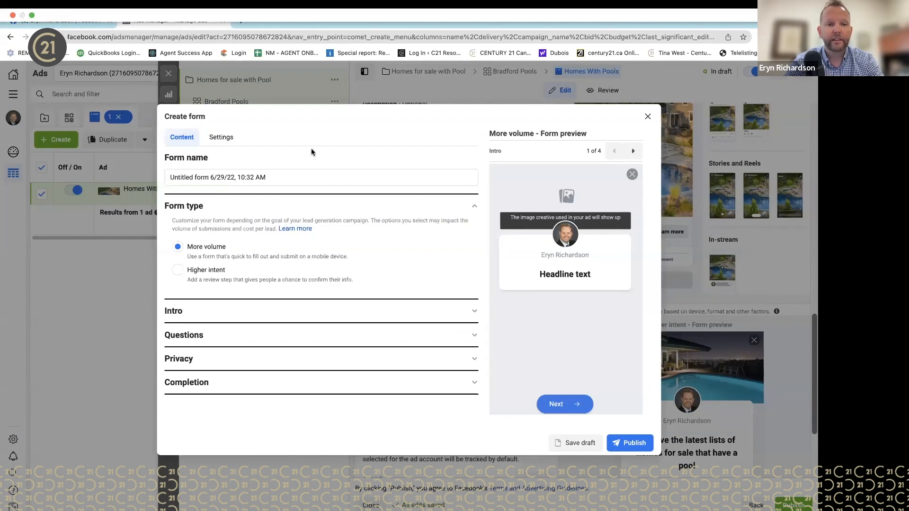
drag(265, 178, 141, 168)
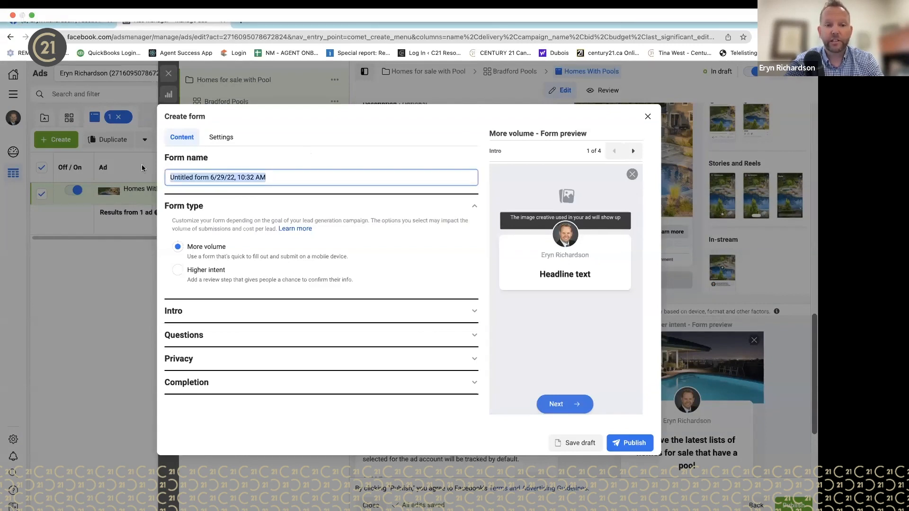
text(Pools)
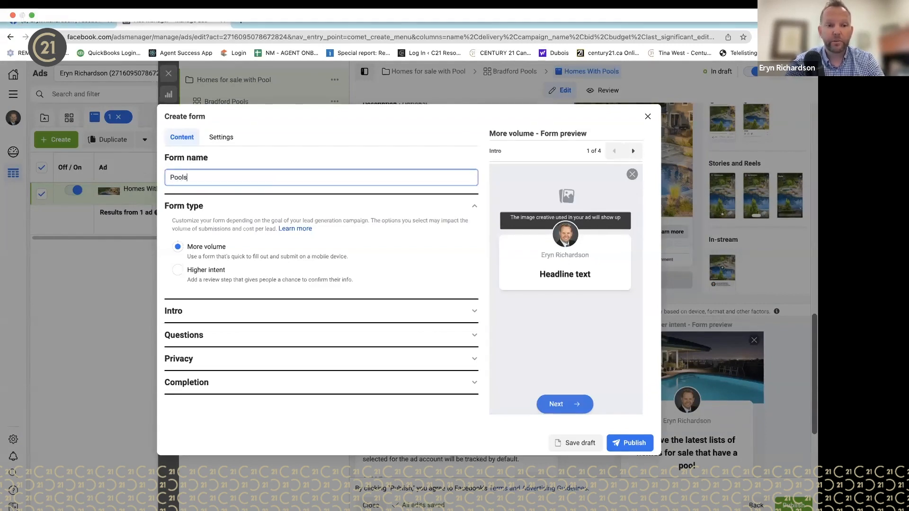
click(220, 149)
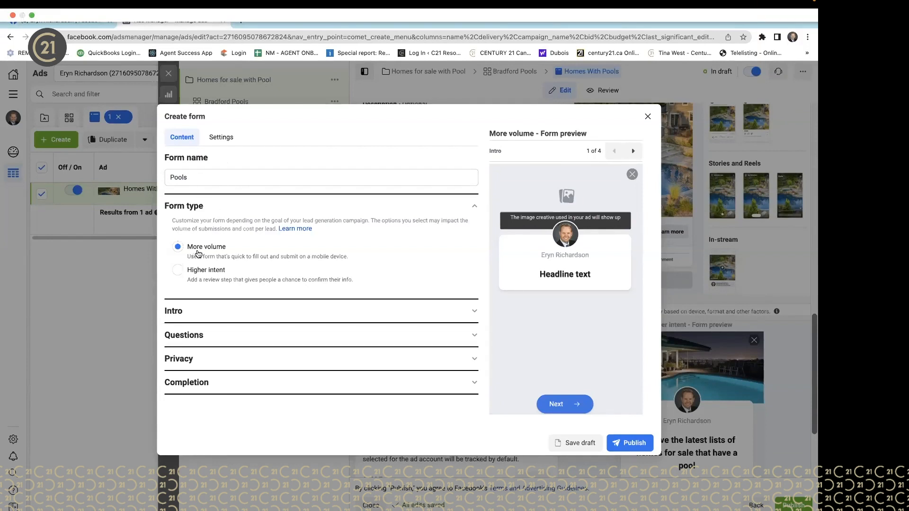
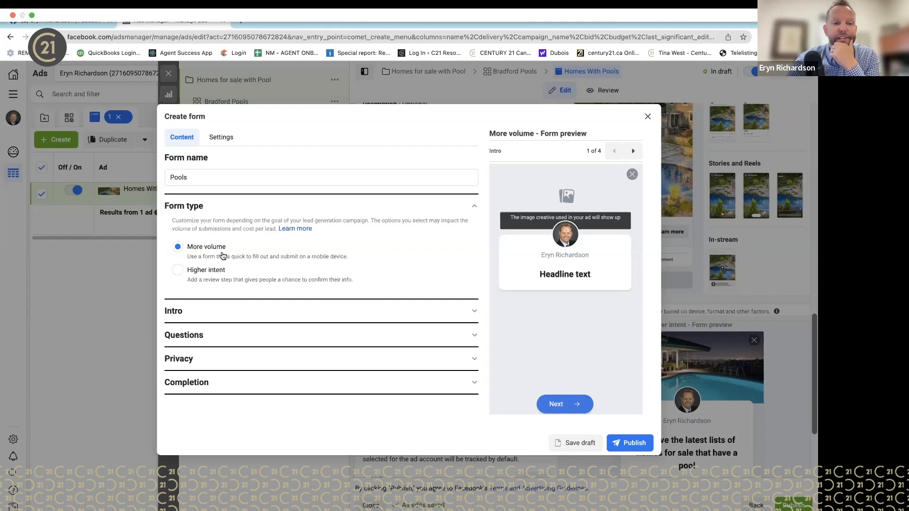
Upload "Screen Shot 2022-06-28 at 4.11.35 PM" from the Desktop as the background image of the form's intro
click(230, 311)
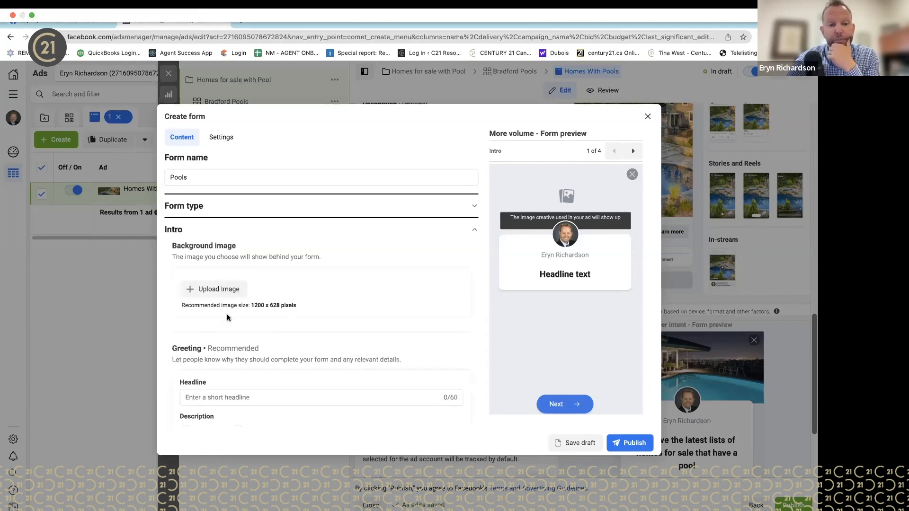
click(225, 291)
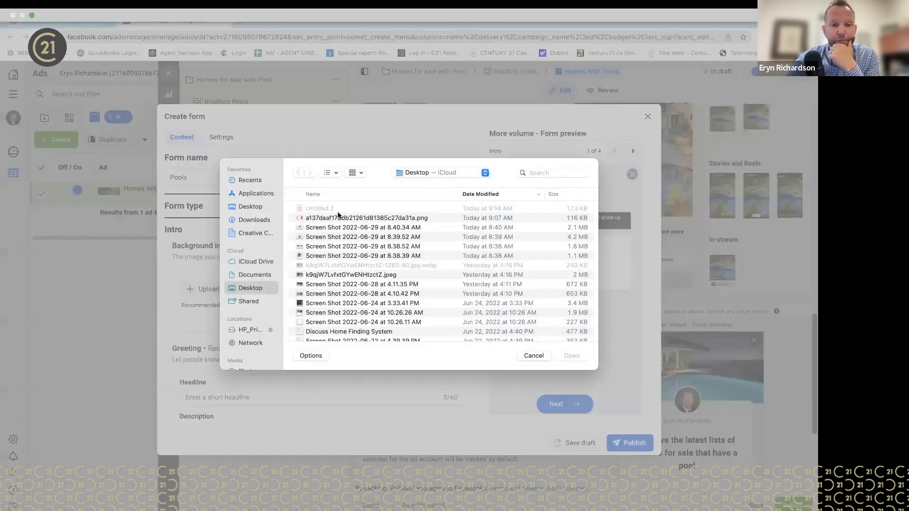
click(340, 278)
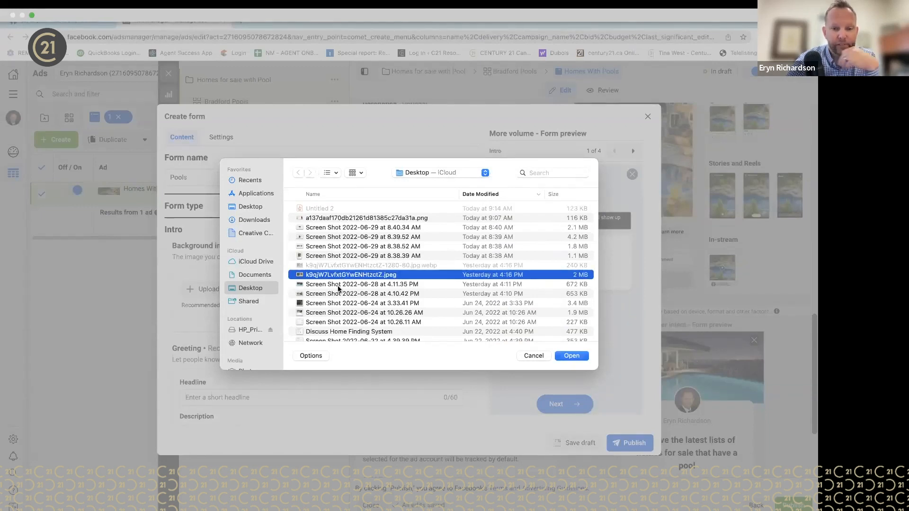
click(339, 284)
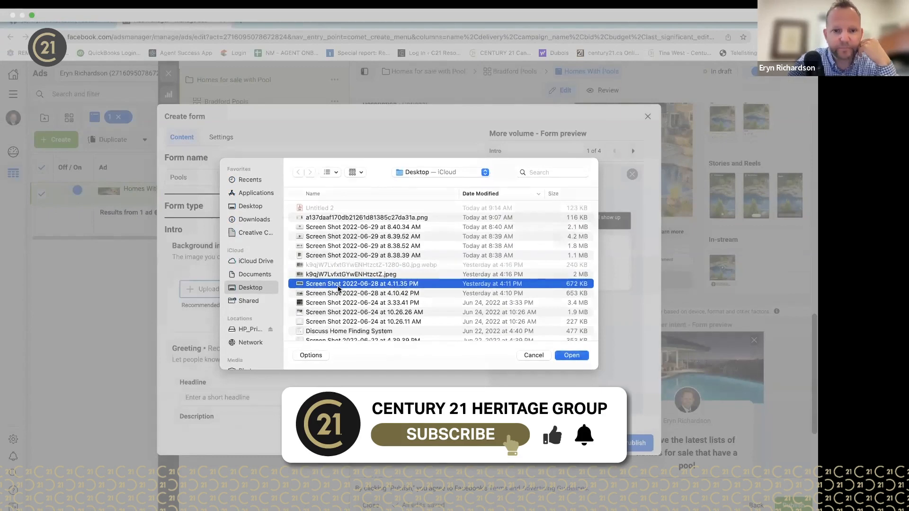
double_click(338, 287)
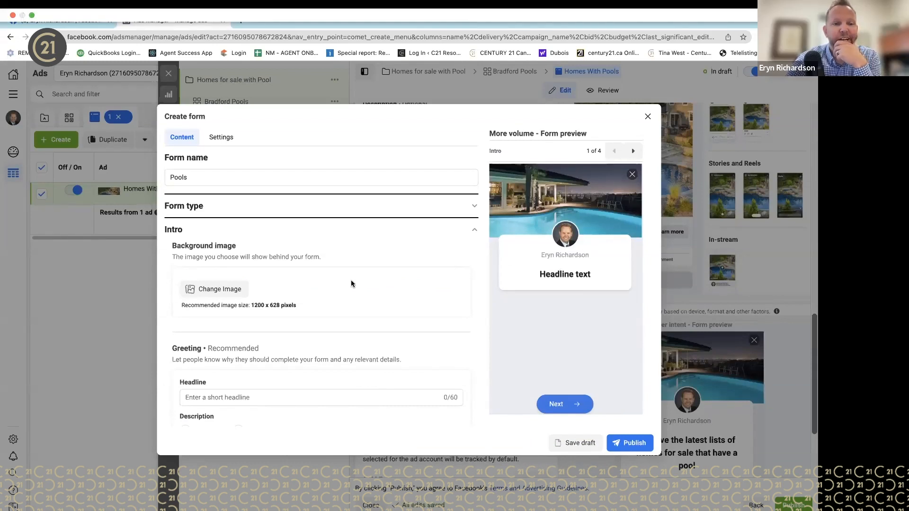
Set the form greeting's headline to "Get your list!", clearing any draft text
scroll(351, 283, down, 3)
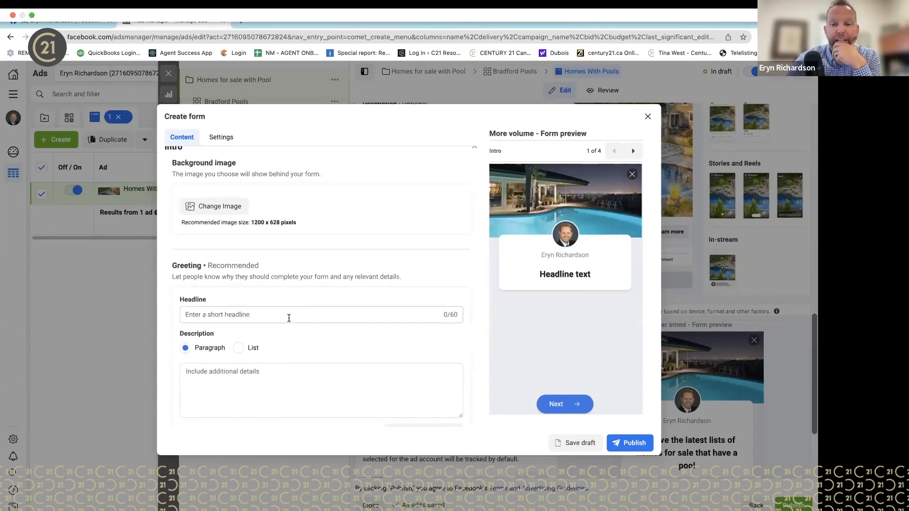
click(287, 317)
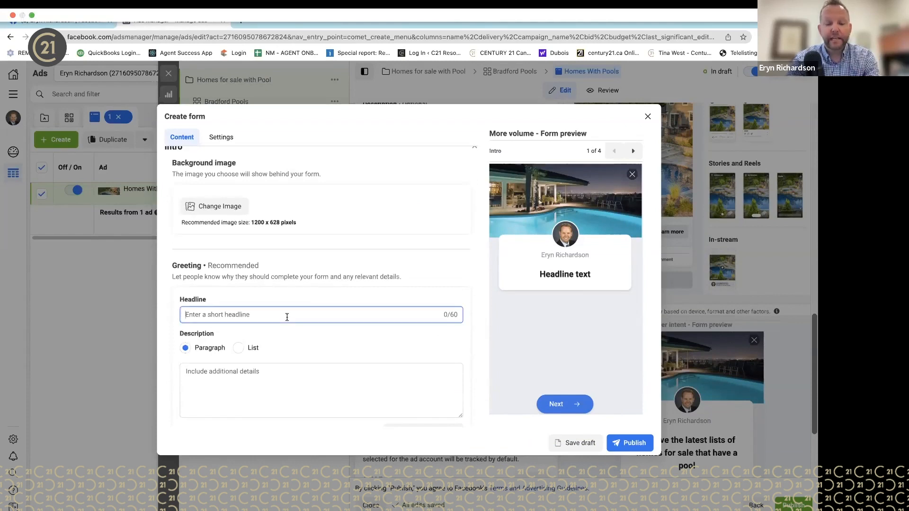
text(dd)
key(BackSpace)
key(BackSpace)
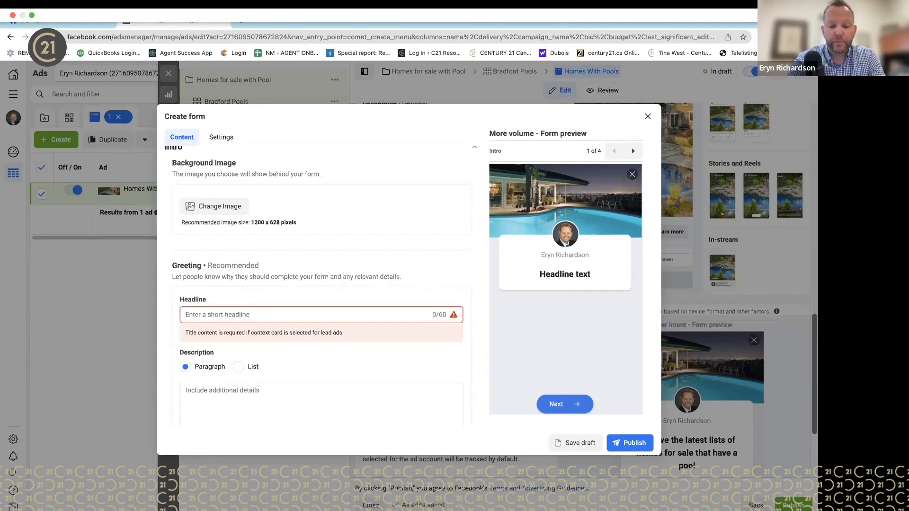
text(I al)
key(BackSpace)
key(BackSpace)
key(BackSpace)
key(BackSpace)
text(Get your list!)
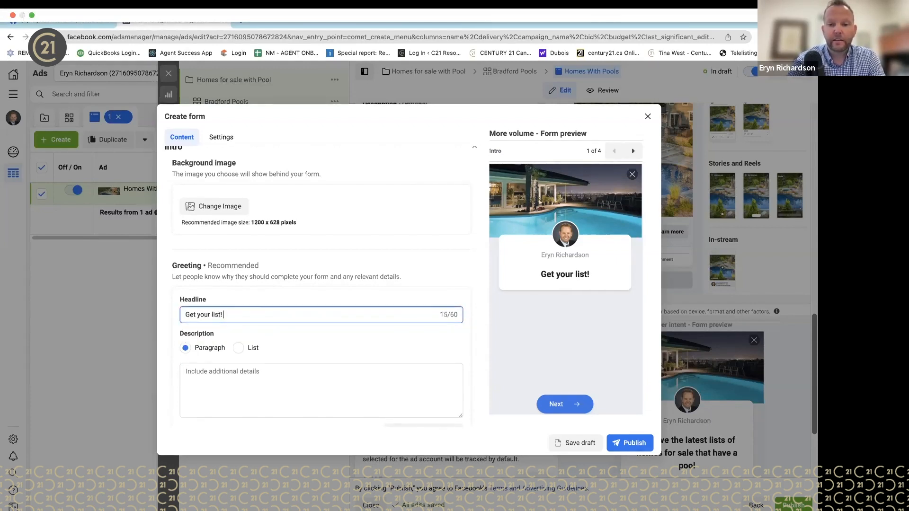
click(282, 372)
text(fffffff)
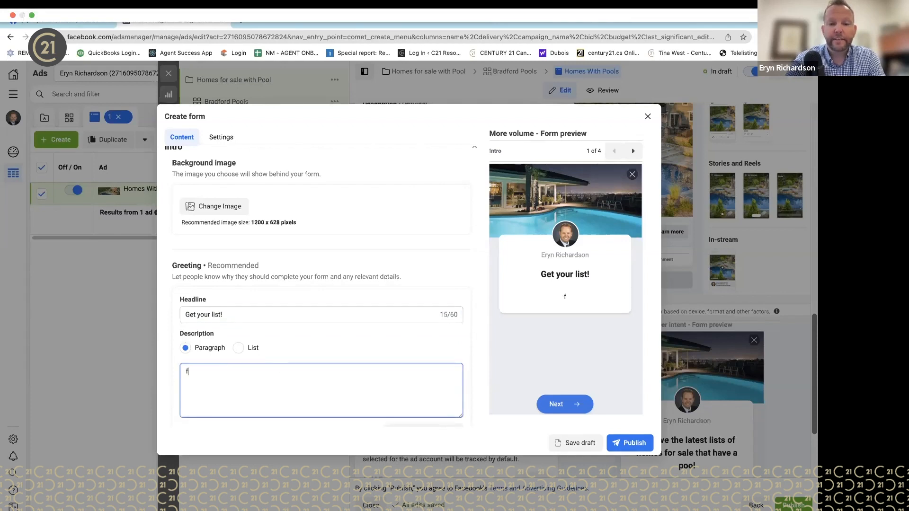
key(BackSpace)
key(BackSpace)
key(BackSpace)
key(BackSpace)
key(BackSpace)
key(BackSpace)
key(BackSpace)
Fill the greeting's paragraph description with "Instant notification of all homes for sale in Bradford and surrounding area that have pools."
text(Instant no)
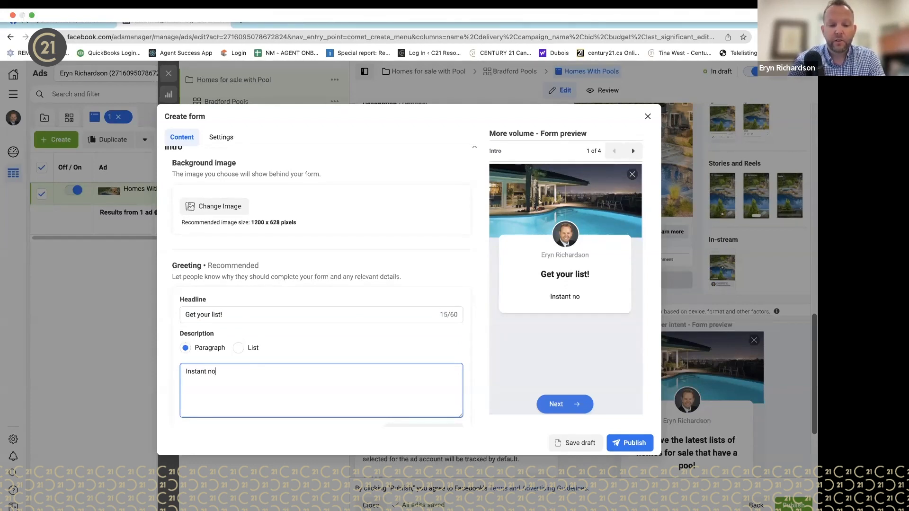
text(tificatio)
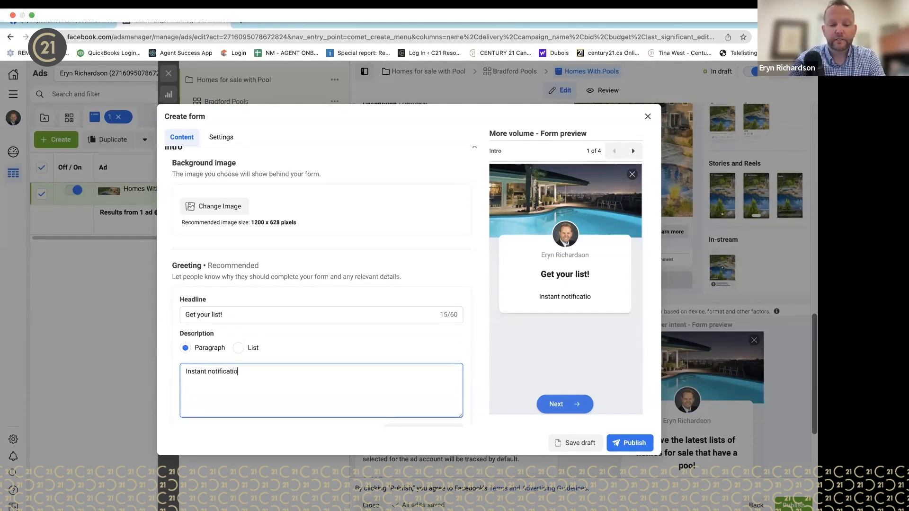
text(n of all home)
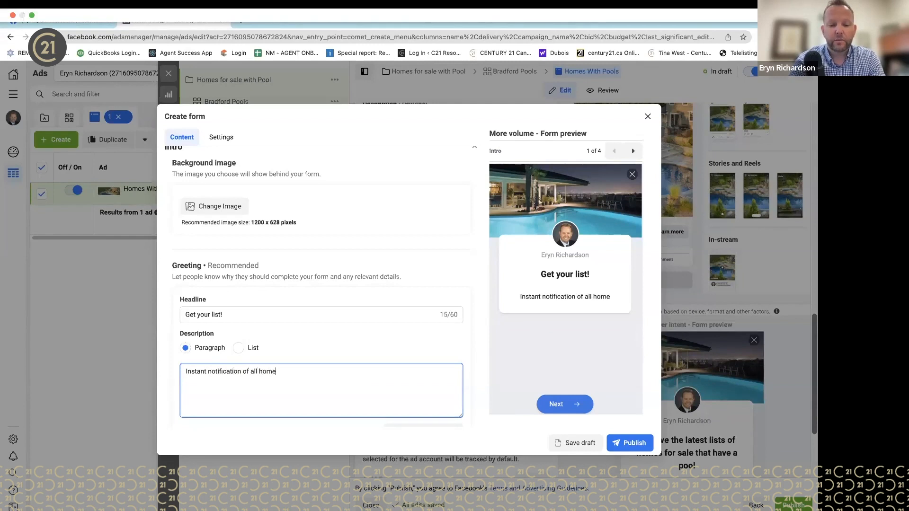
text(s for sal)
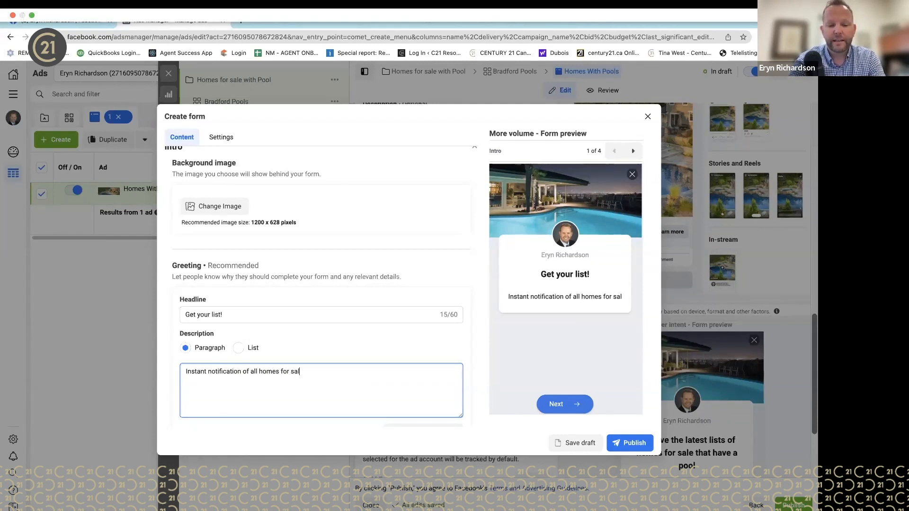
text(e in Bradford)
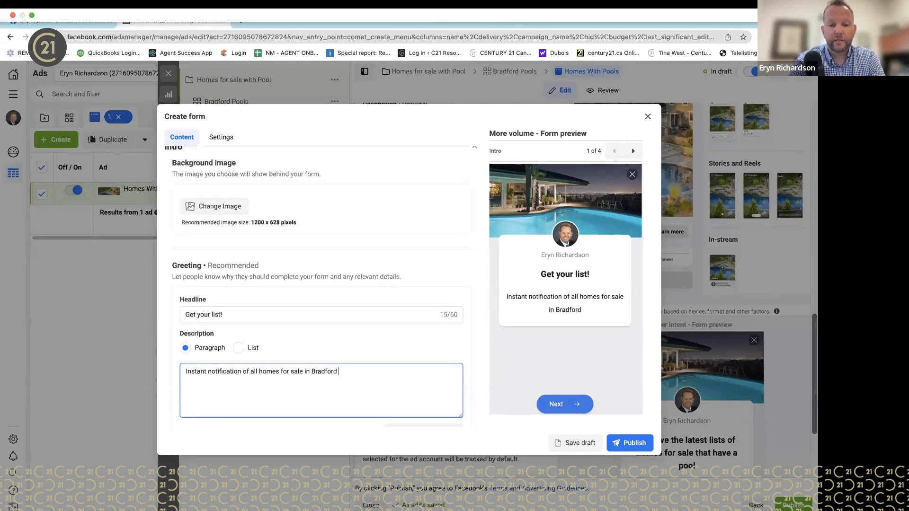
text( and sur)
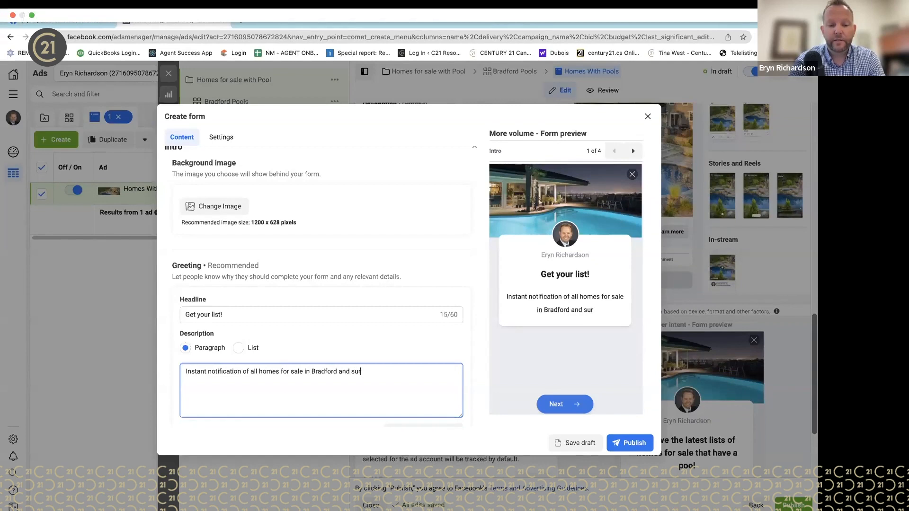
text(rounding)
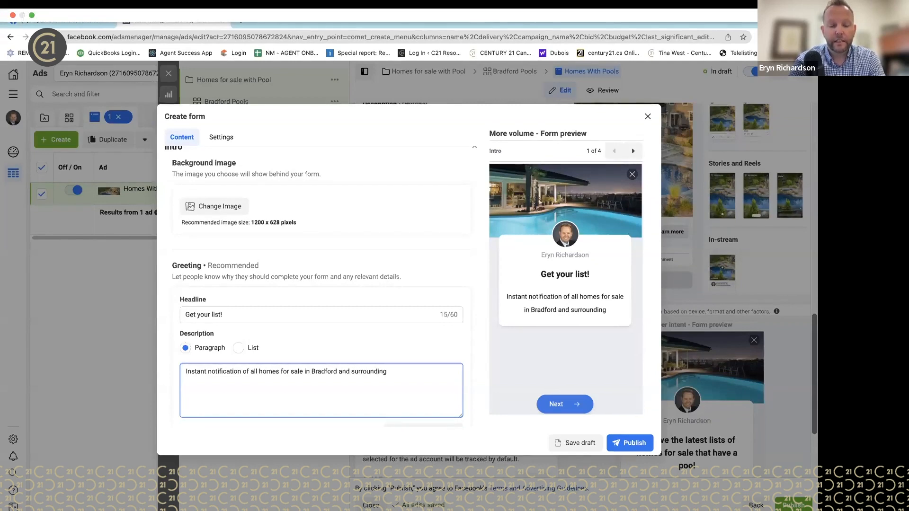
text( area )
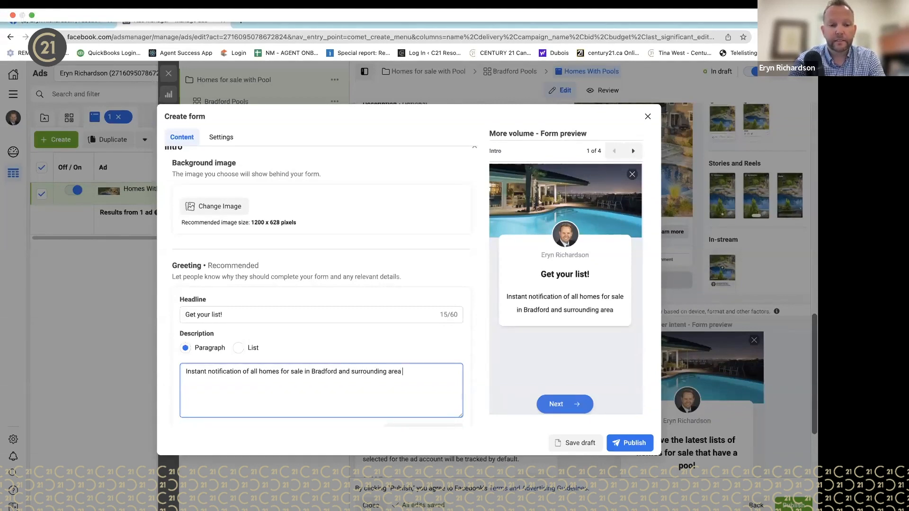
text(that have p)
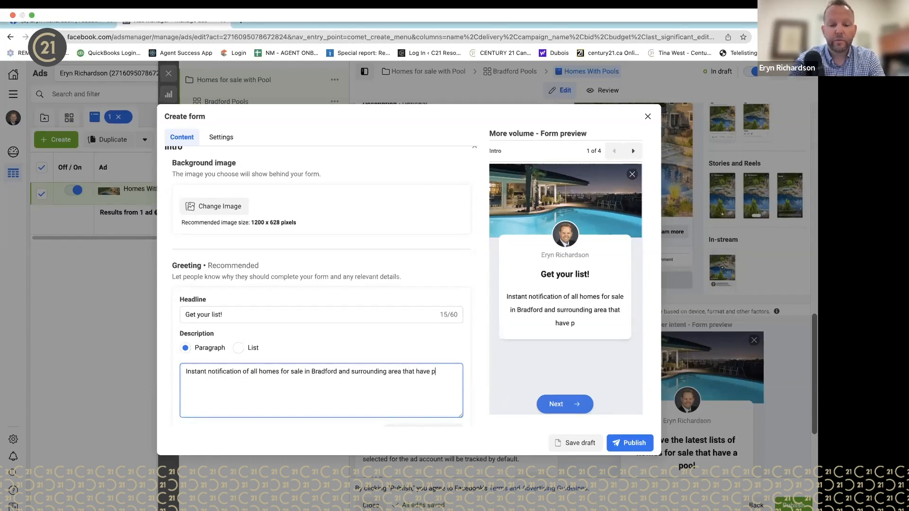
text(ools!)
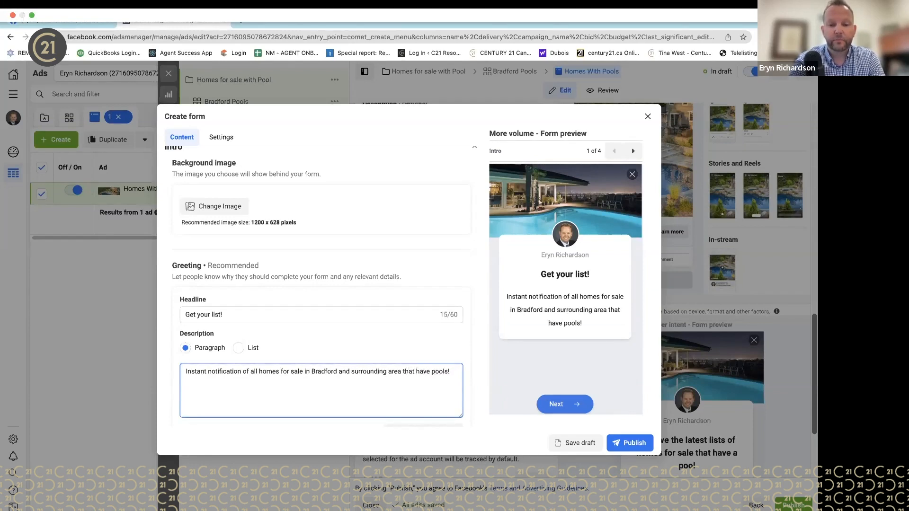
key(BackSpace)
text(.)
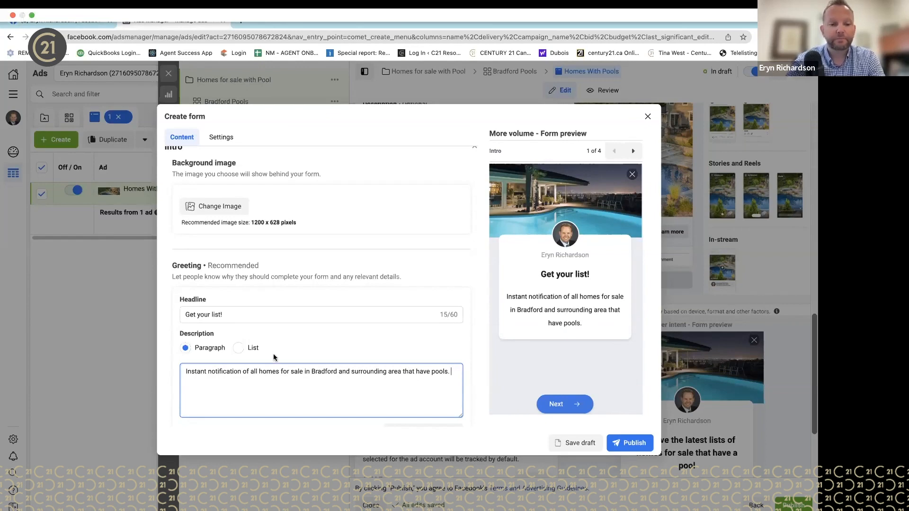
scroll(277, 345, down, 3)
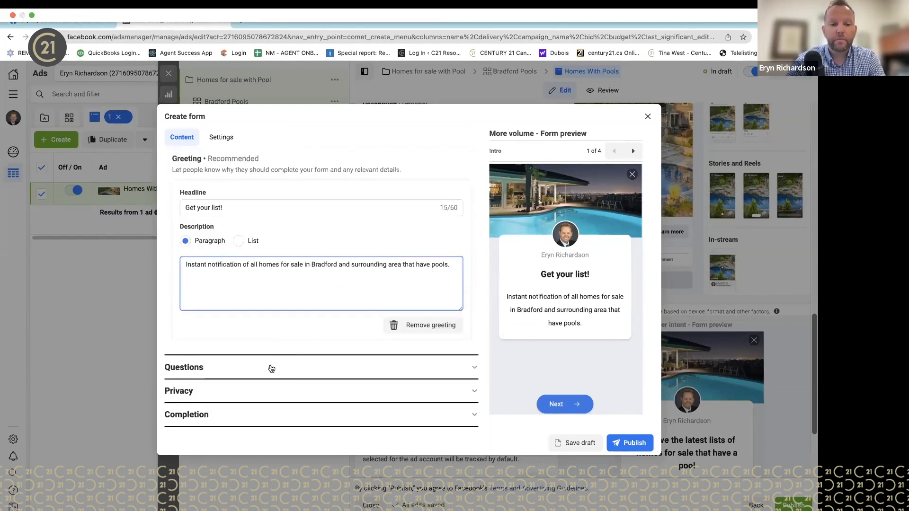
Add a short-answer custom question to the form's Questions section
click(272, 368)
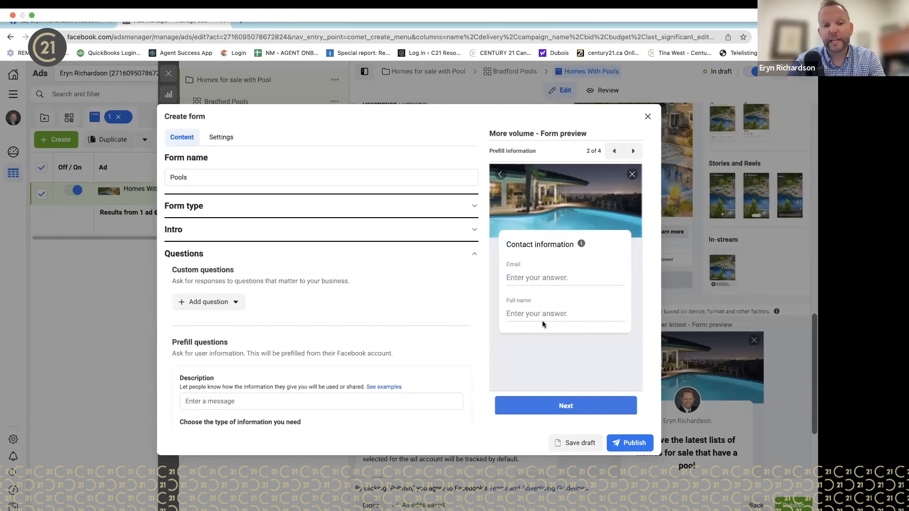
click(237, 303)
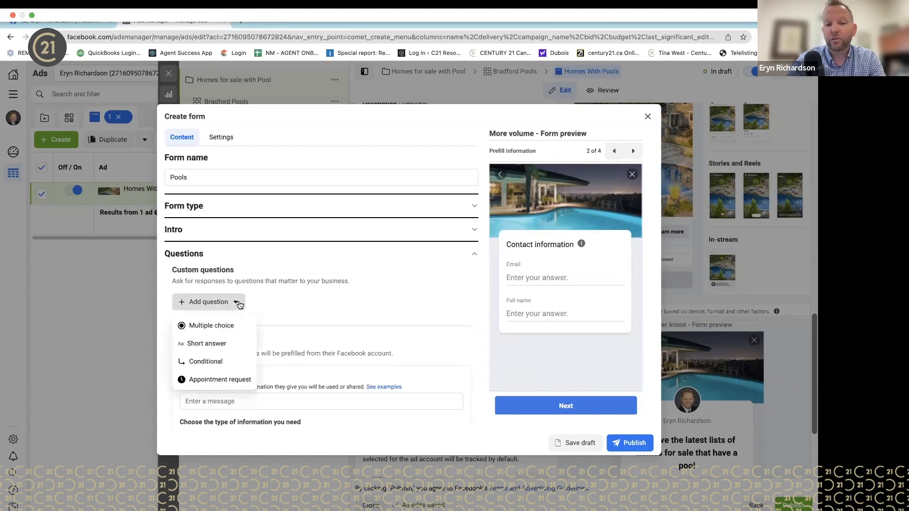
click(232, 349)
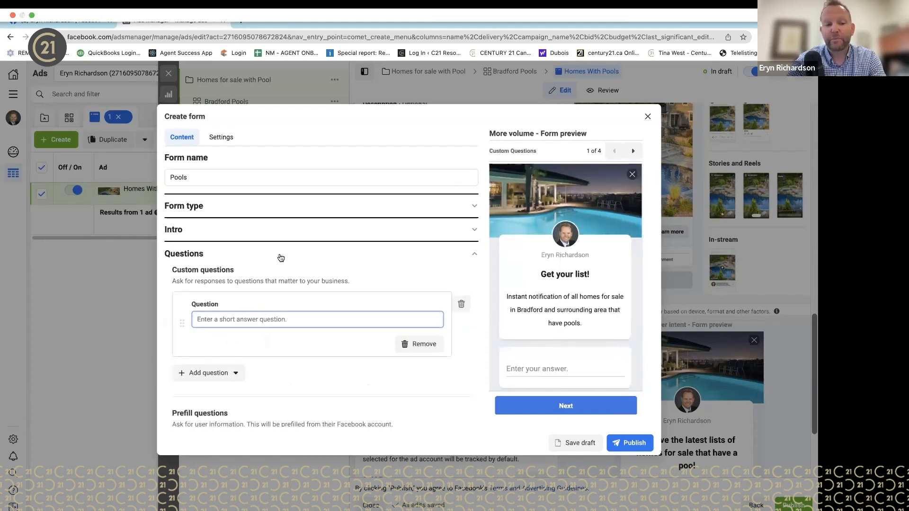
Word the custom question as "What area are you looking for that has homes with pools", discarding the initial draft wording
text(Would )
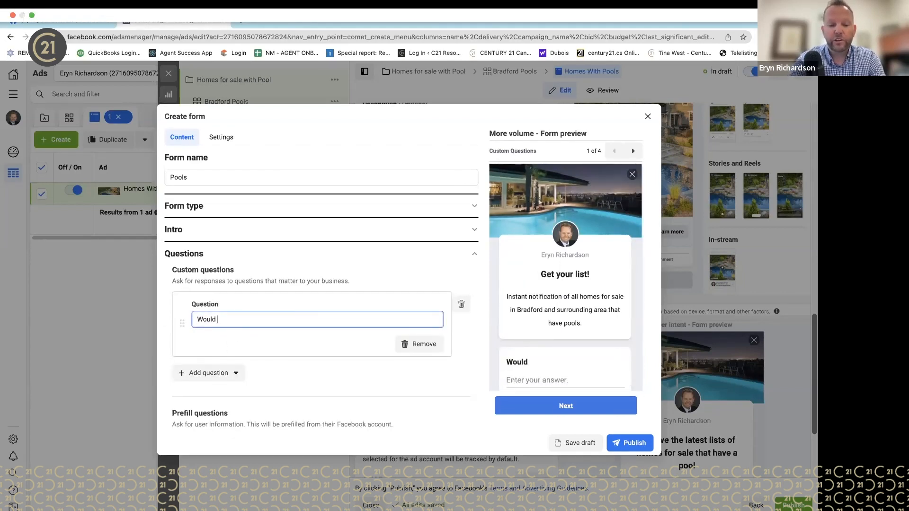
text(you like)
key(BackSpace)
key(BackSpace)
key(BackSpace)
key(BackSpace)
key(BackSpace)
key(BackSpace)
key(BackSpace)
key(BackSpace)
key(BackSpace)
key(BackSpace)
key(BackSpace)
key(BackSpace)
key(BackSpace)
text(hat area )
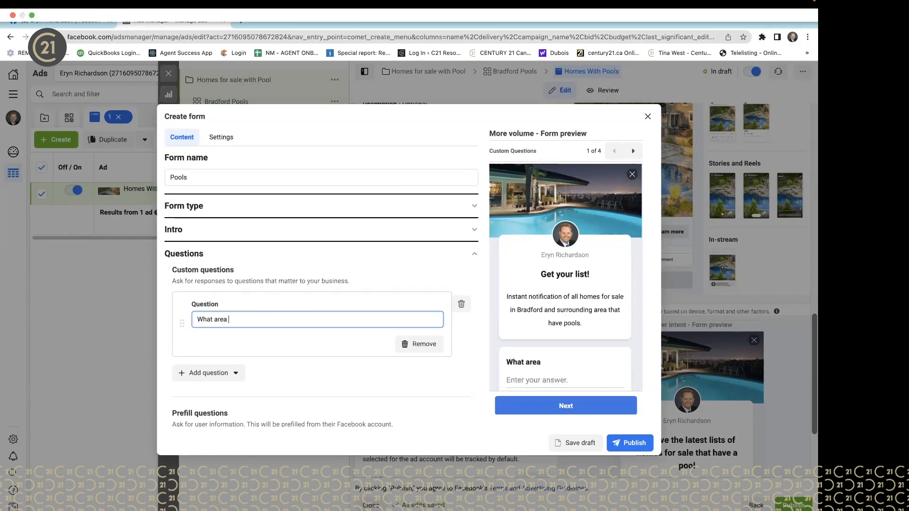
text(are you)
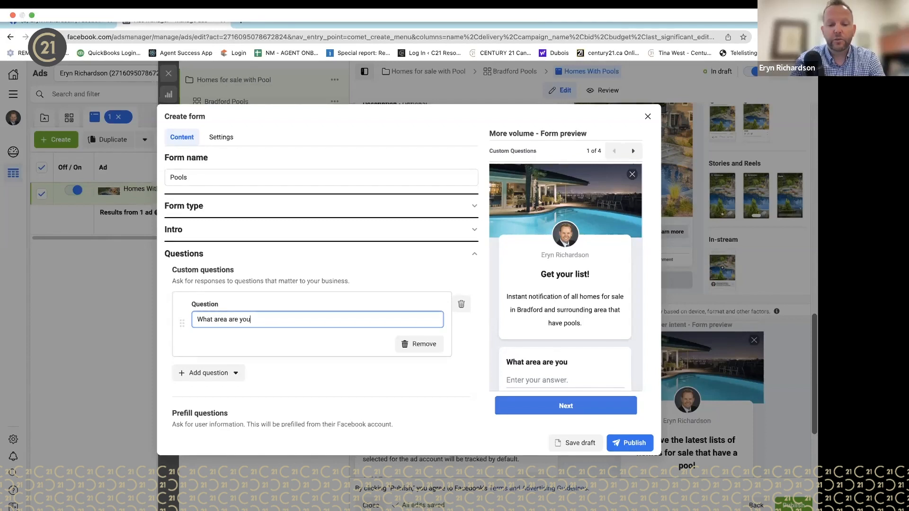
text( looking for that ha)
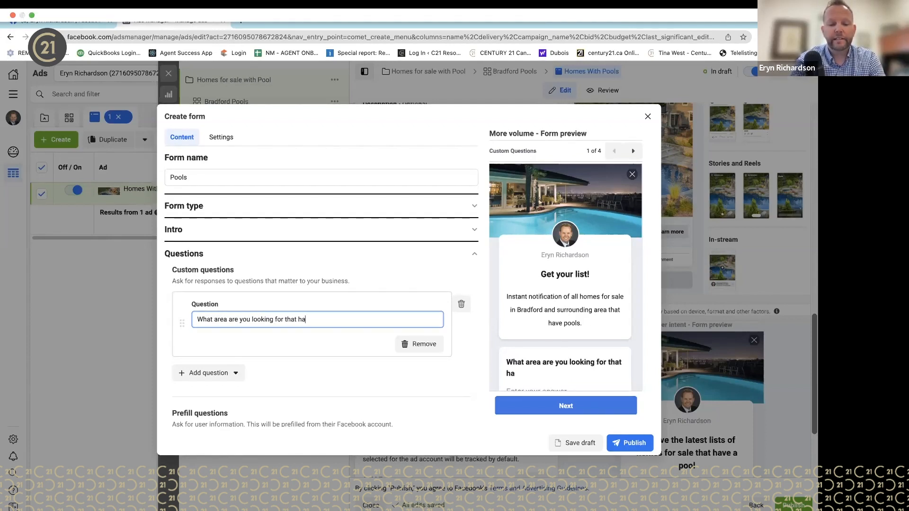
text(s )
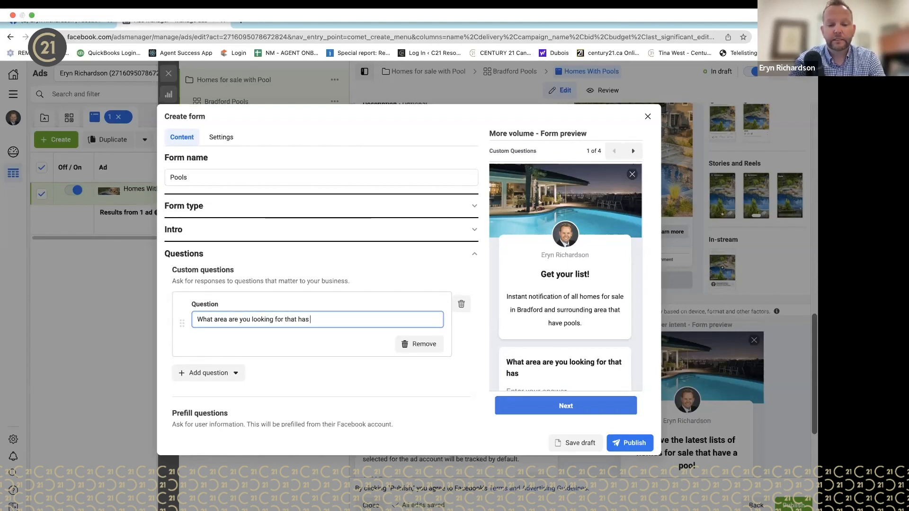
text(homes w)
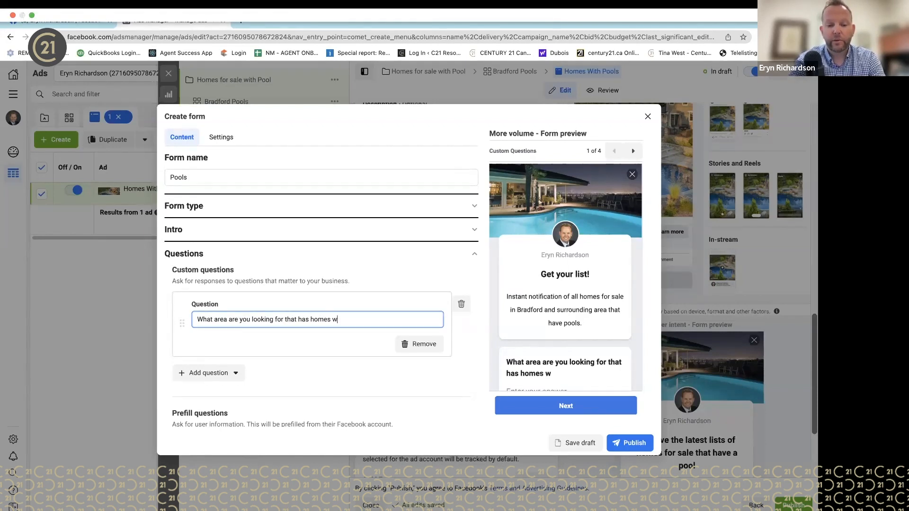
text(ith pools)
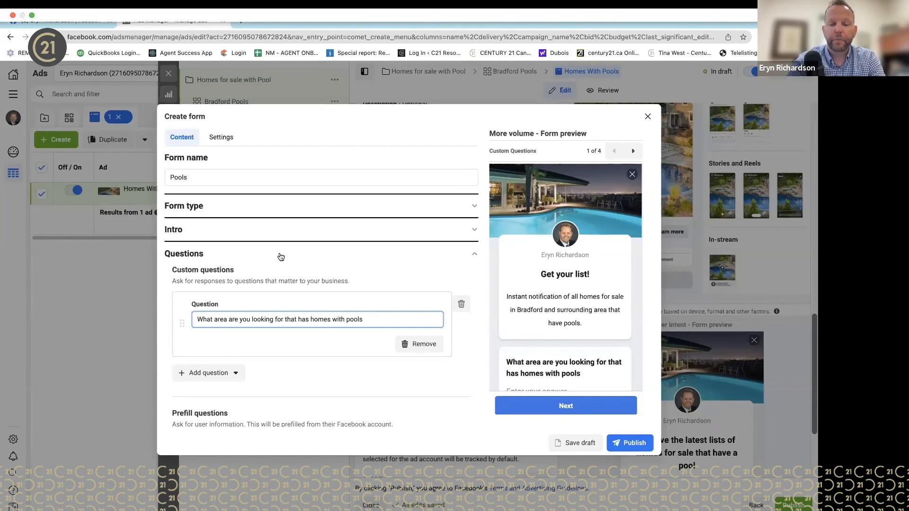
scroll(553, 323, down, 2)
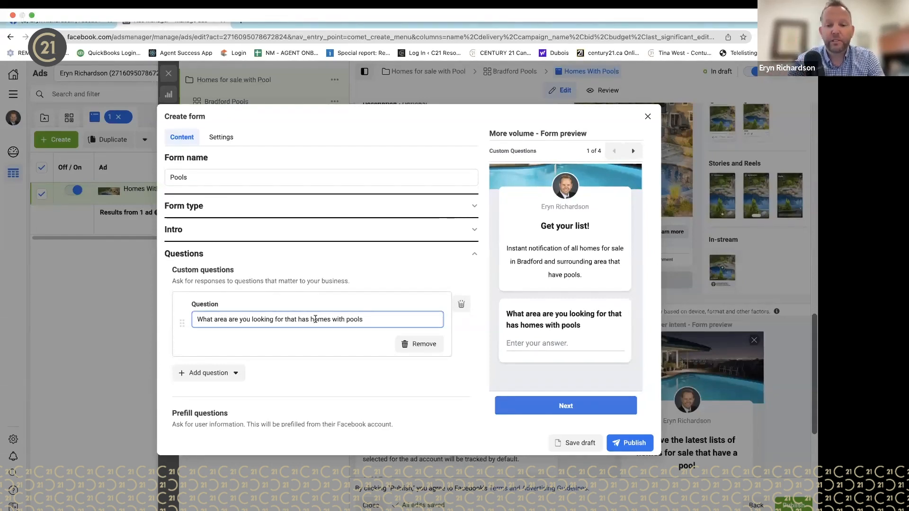
click(317, 339)
click(234, 375)
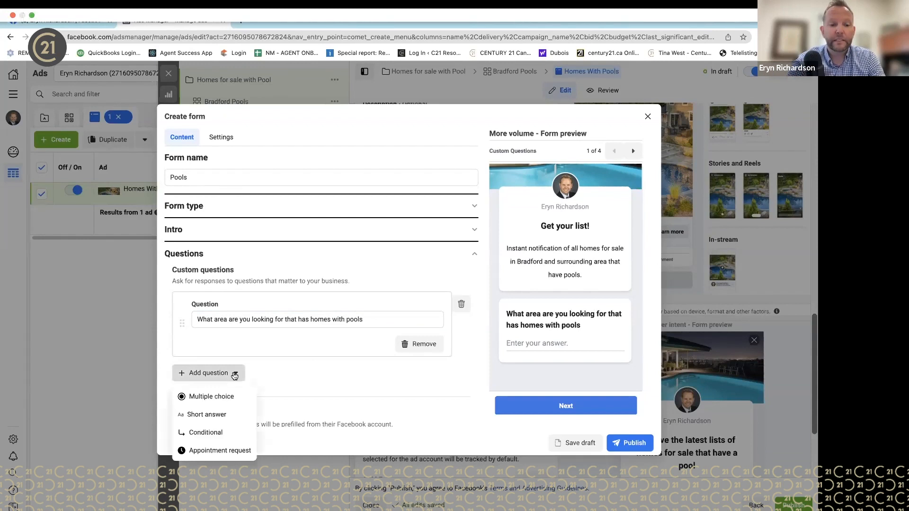
click(330, 374)
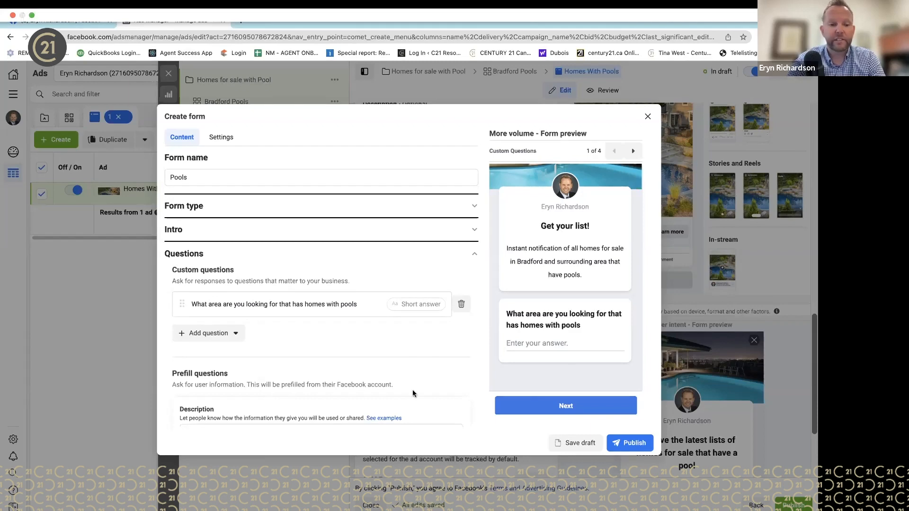
Review the form's prefill questions, including the description message and the types of contact information requested
scroll(308, 354, down, 3)
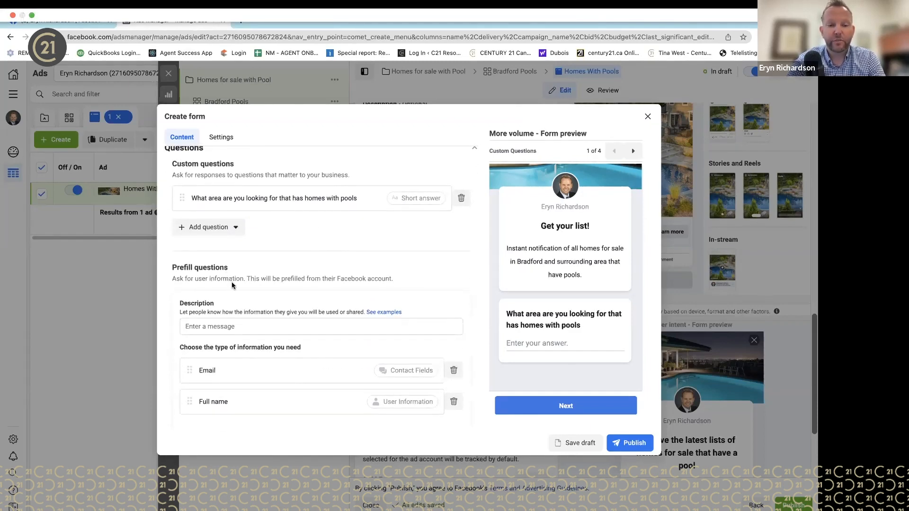
scroll(254, 288, down, 1)
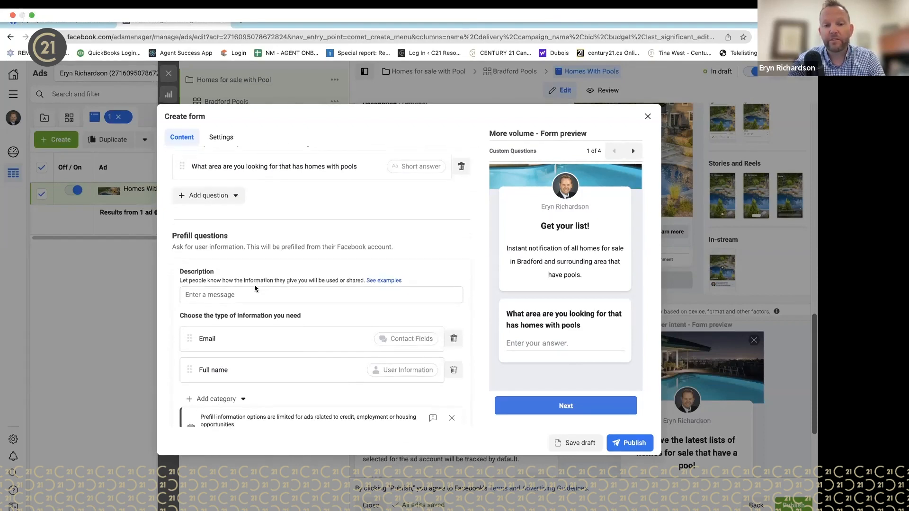
scroll(254, 287, down, 1)
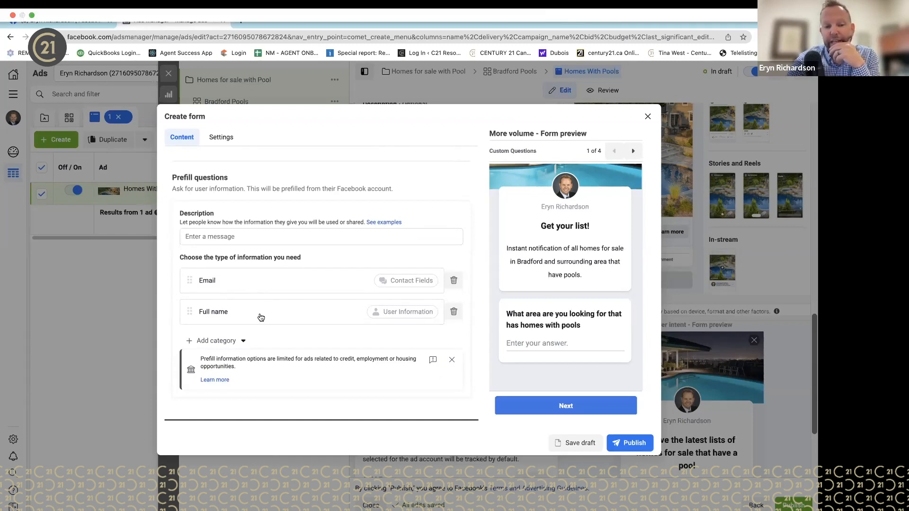
click(241, 238)
scroll(241, 238, down, 2)
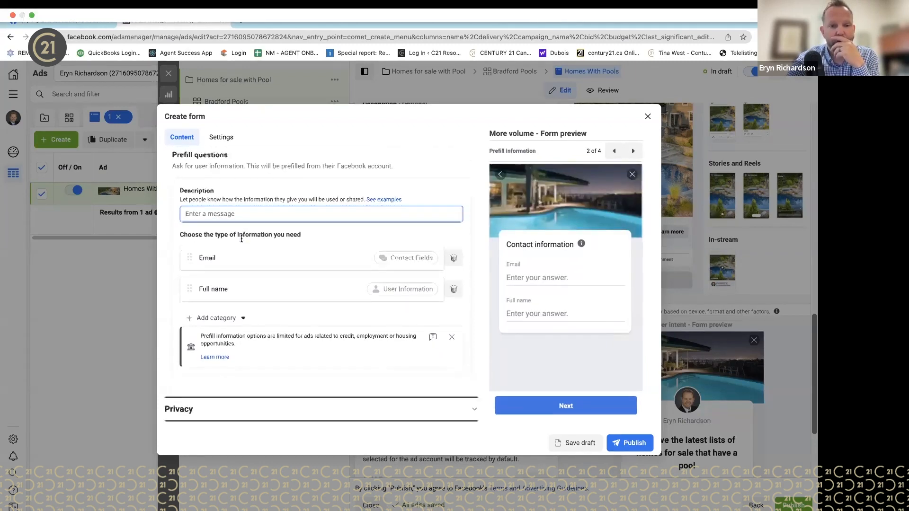
scroll(242, 242, up, 5)
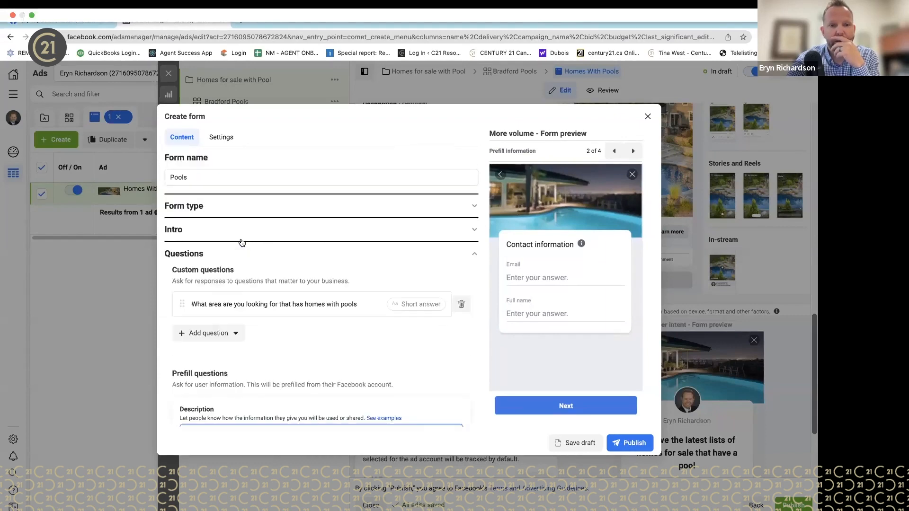
scroll(251, 302, down, 2)
scroll(251, 301, up, 2)
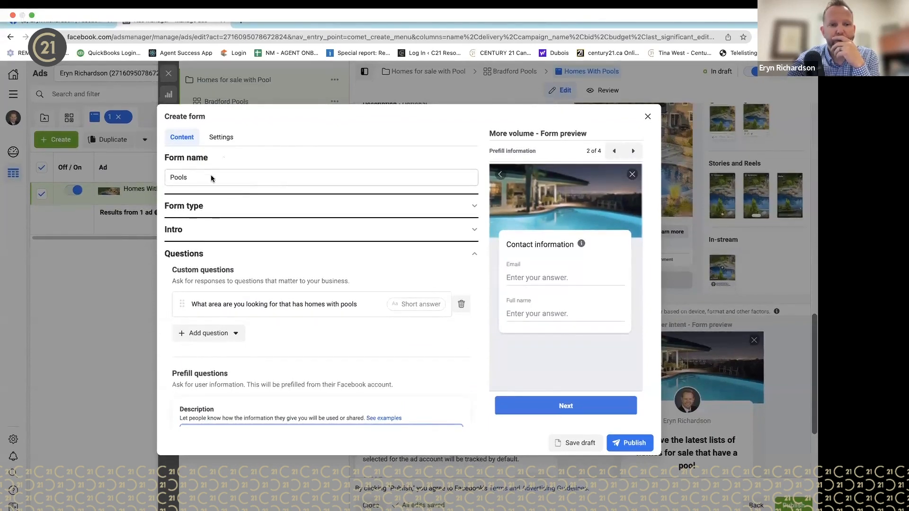
scroll(259, 298, down, 3)
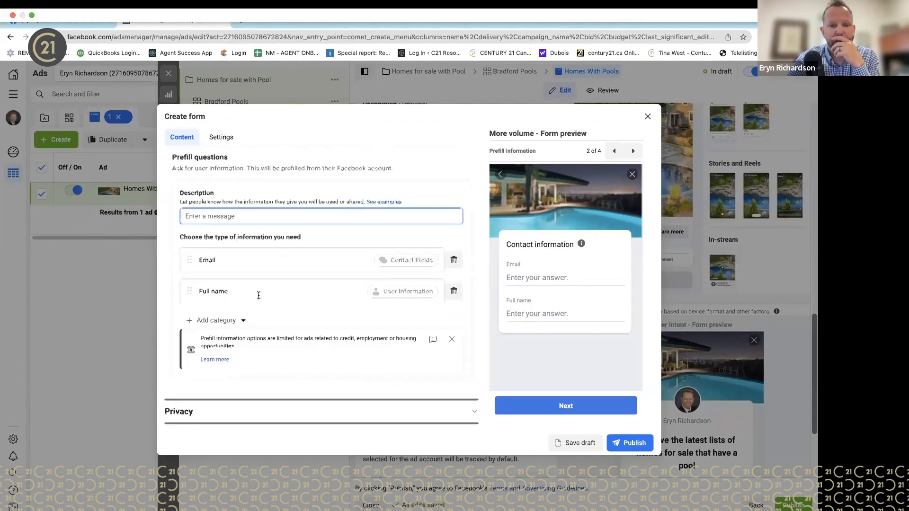
scroll(259, 298, down, 2)
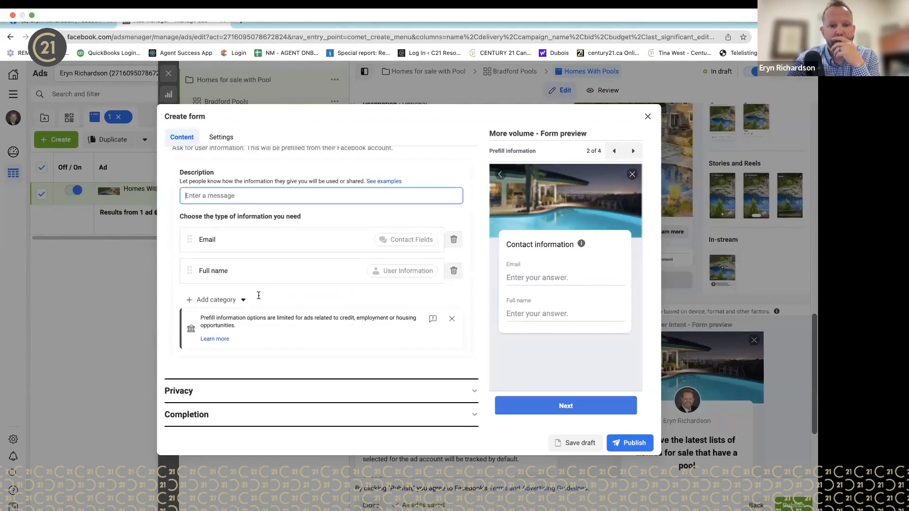
Check the form's privacy policy section and configuration settings, and return the form preview to its first page
click(260, 388)
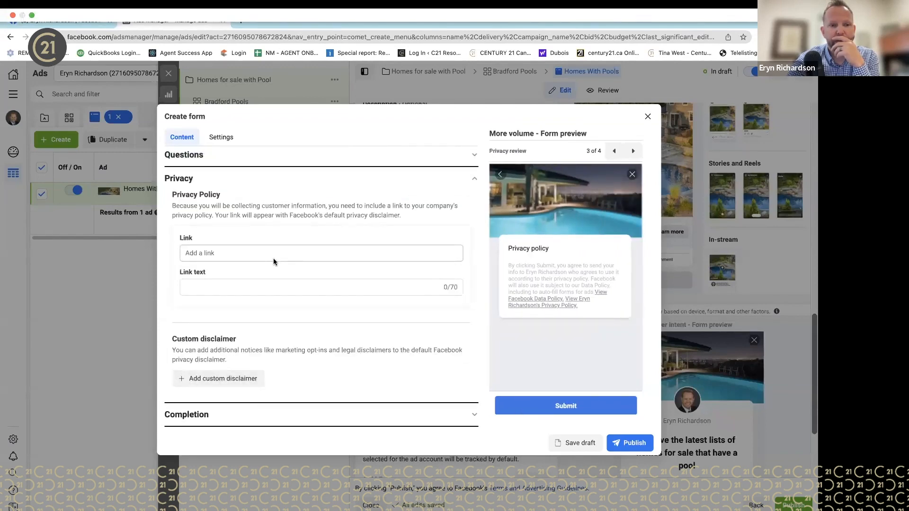
scroll(274, 261, up, 2)
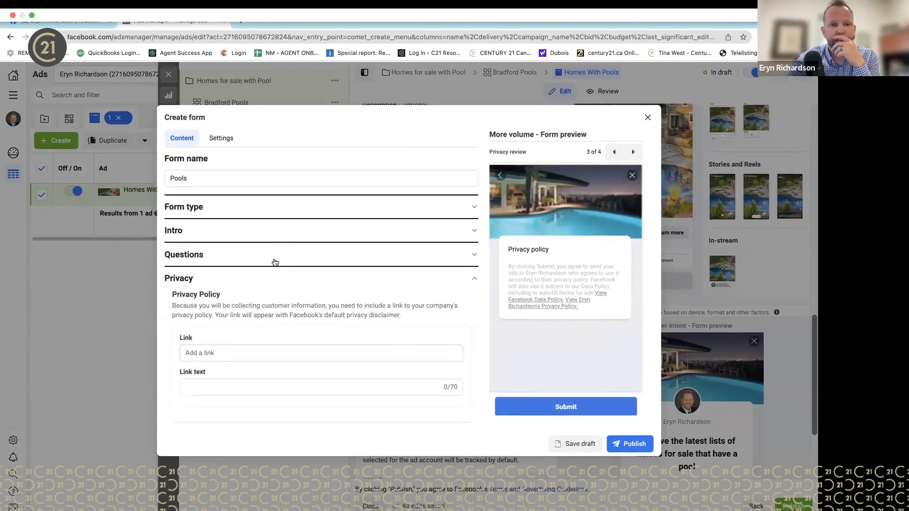
click(222, 141)
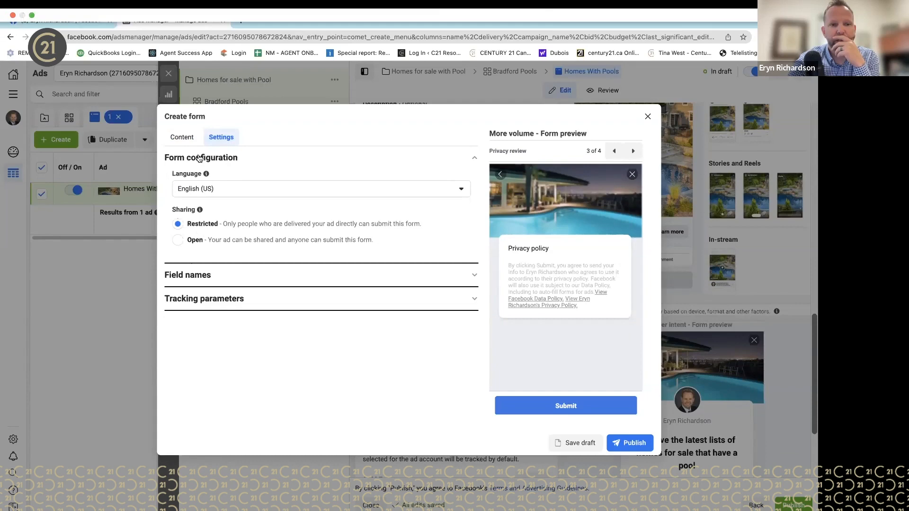
click(182, 139)
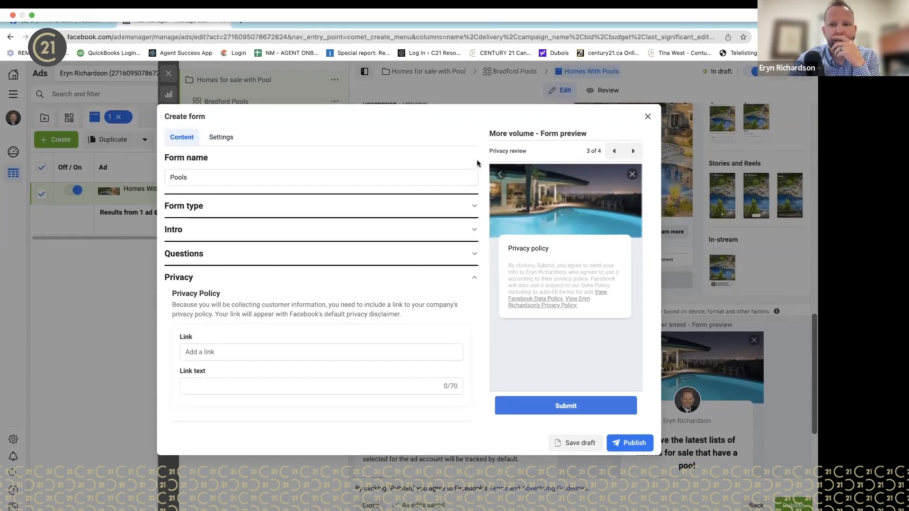
click(614, 151)
click(615, 151)
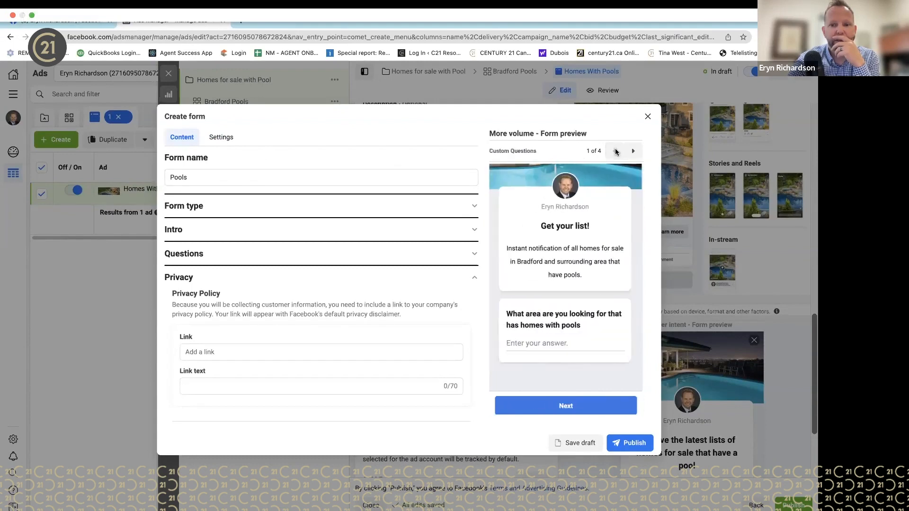
Change the form type to Higher intent
click(213, 209)
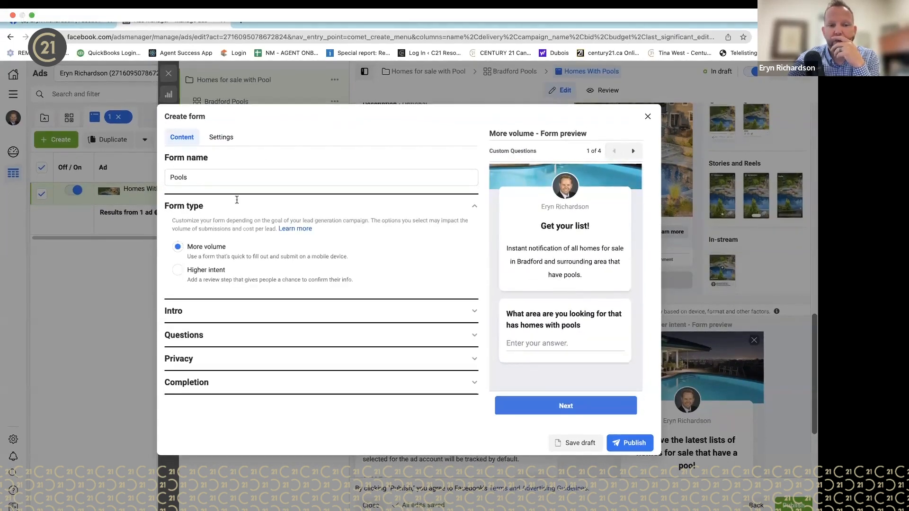
click(205, 280)
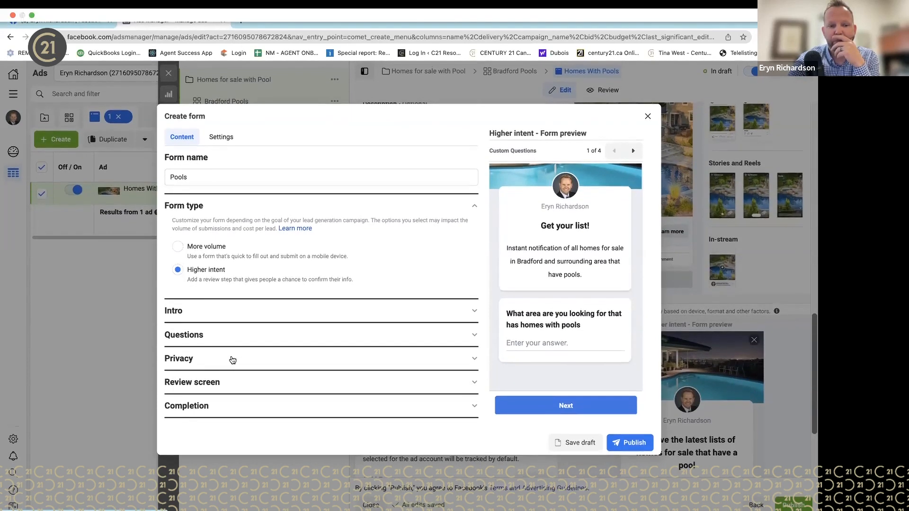
Review the privacy, form type and intro sections of the form, including the background image and greeting text
click(243, 359)
click(223, 229)
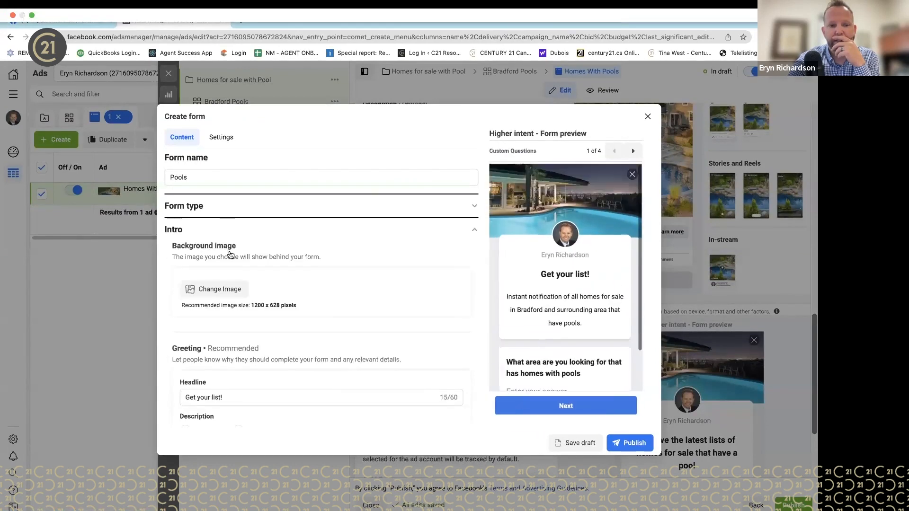
scroll(251, 316, down, 5)
scroll(251, 317, up, 4)
scroll(251, 316, up, 1)
click(254, 206)
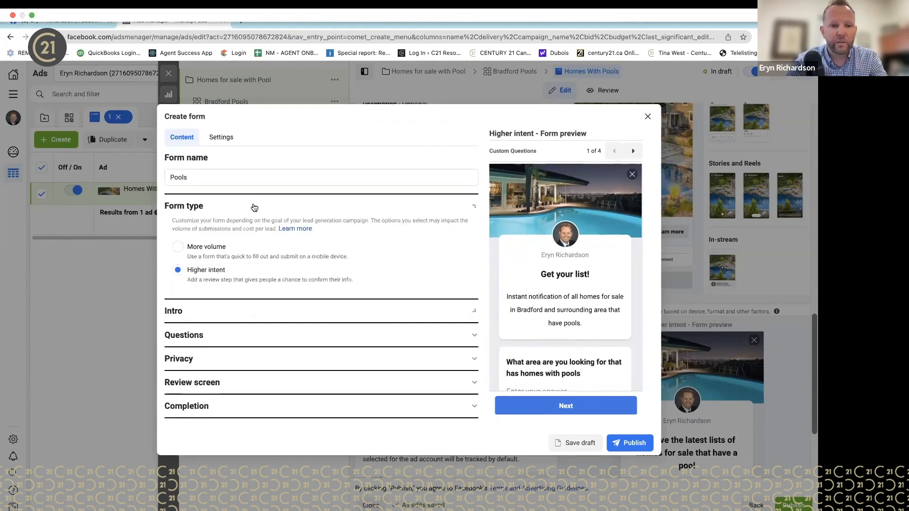
click(232, 314)
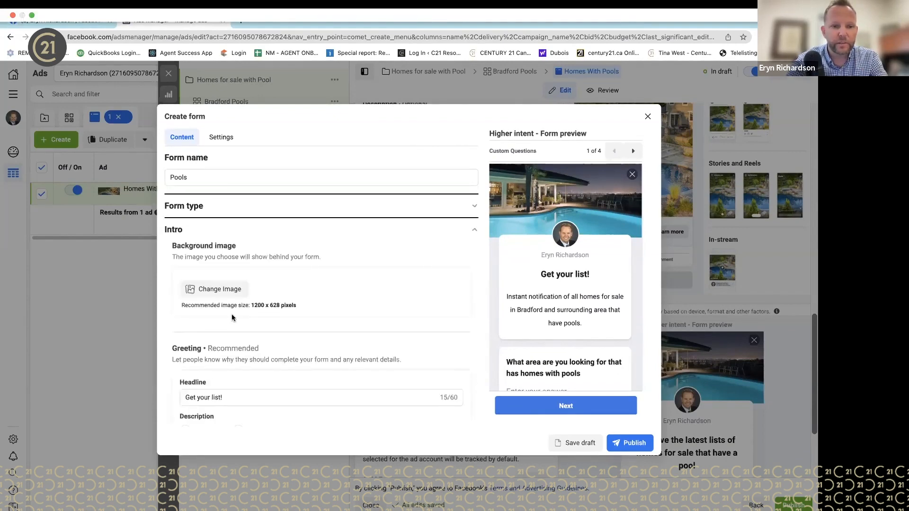
scroll(174, 282, down, 3)
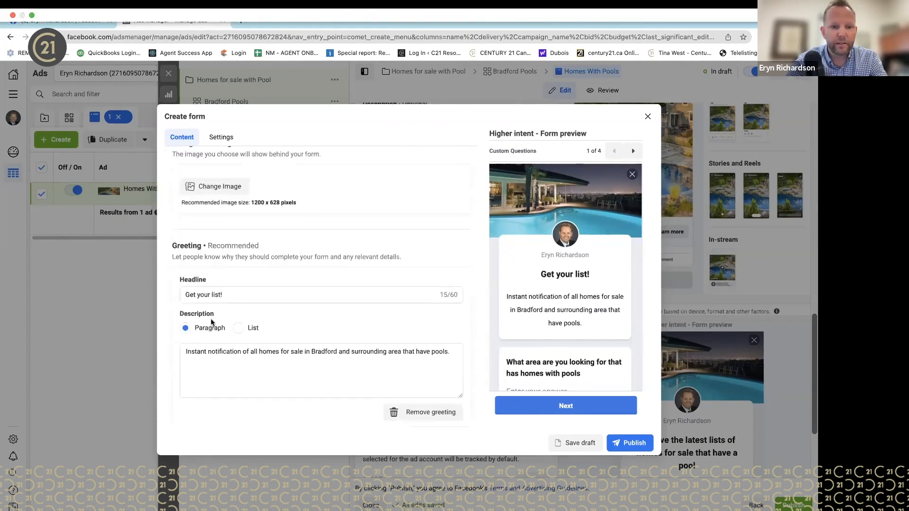
scroll(212, 385, down, 3)
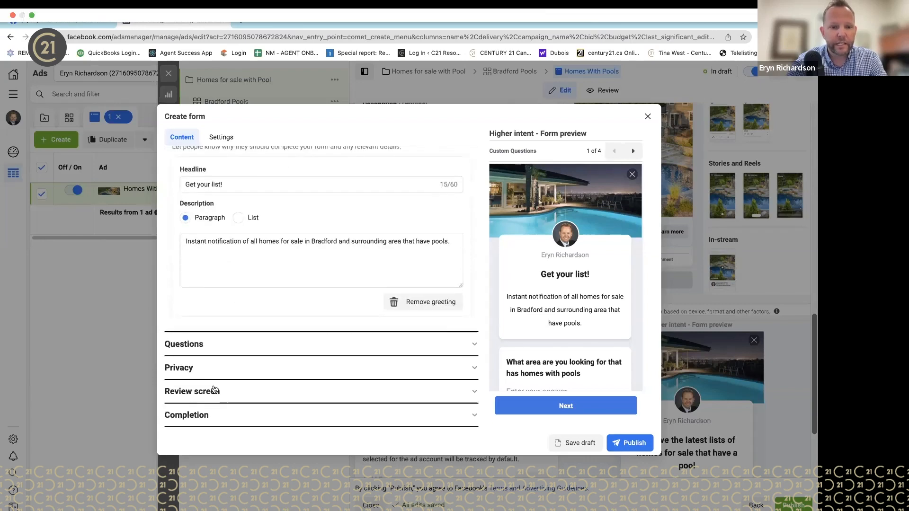
Add Phone number from the contact fields to the form's prefill questions
click(205, 344)
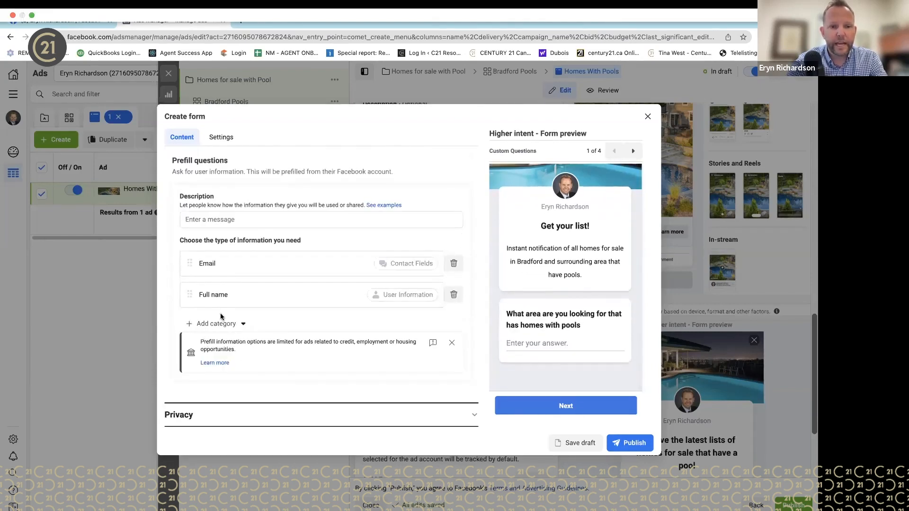
click(216, 324)
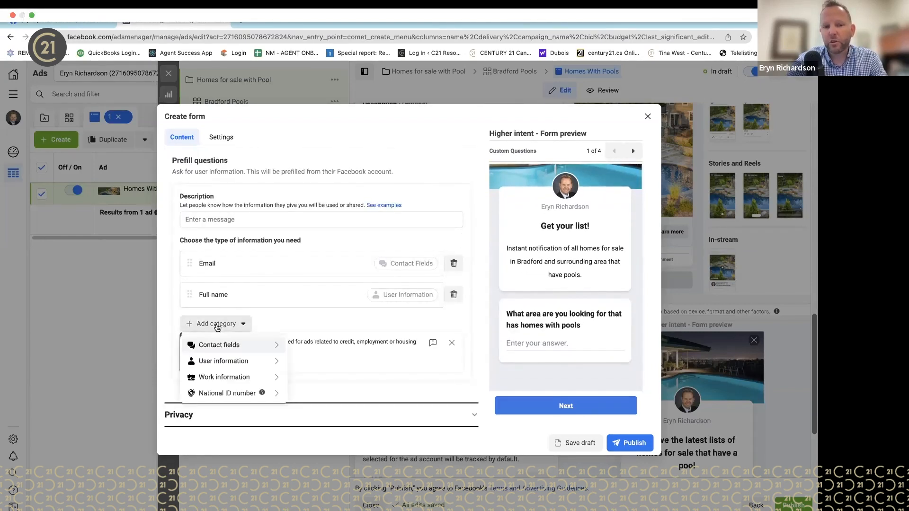
click(217, 324)
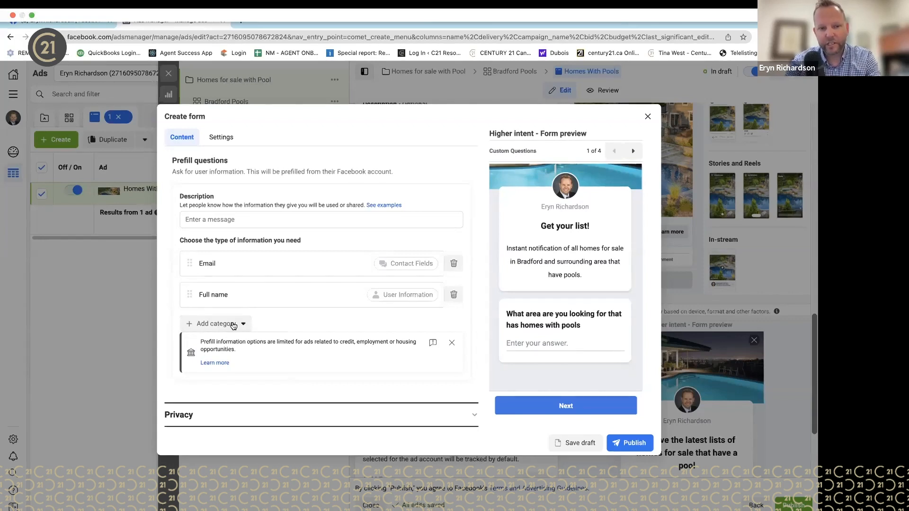
click(233, 326)
mouse_move(237, 344)
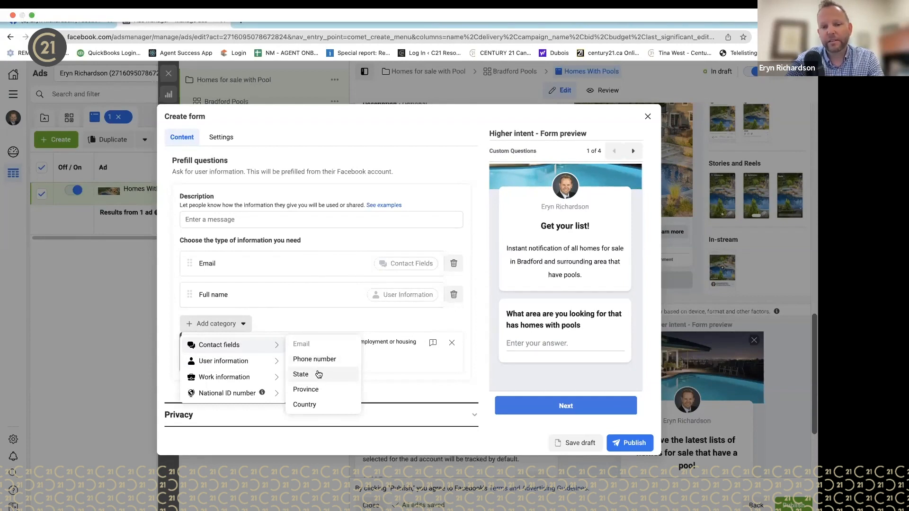
mouse_move(260, 364)
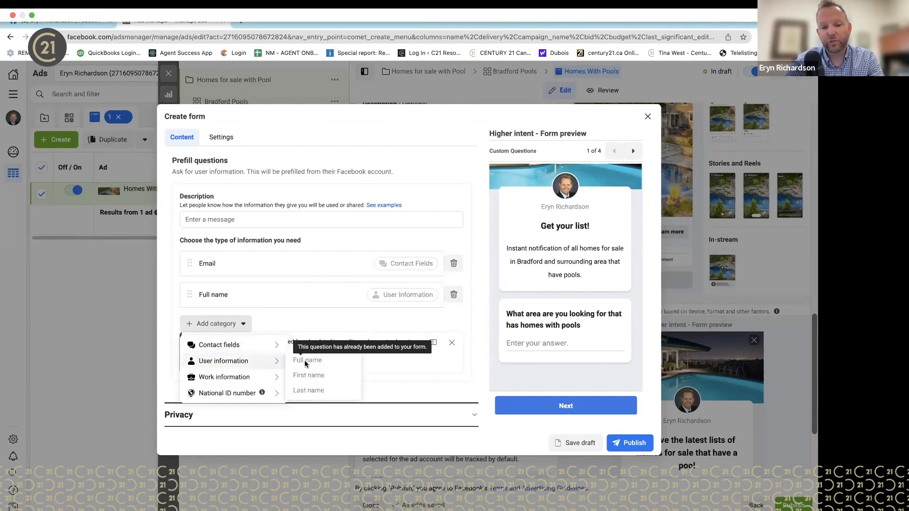
mouse_move(267, 347)
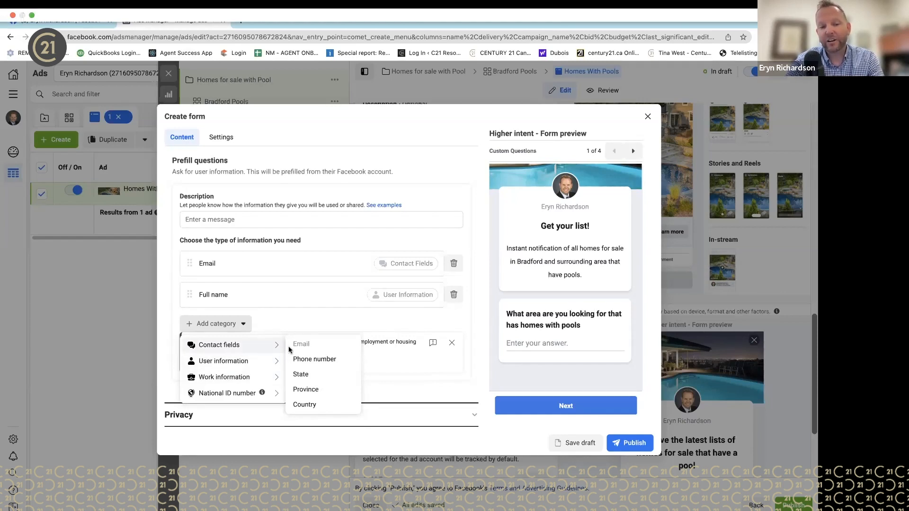
click(305, 359)
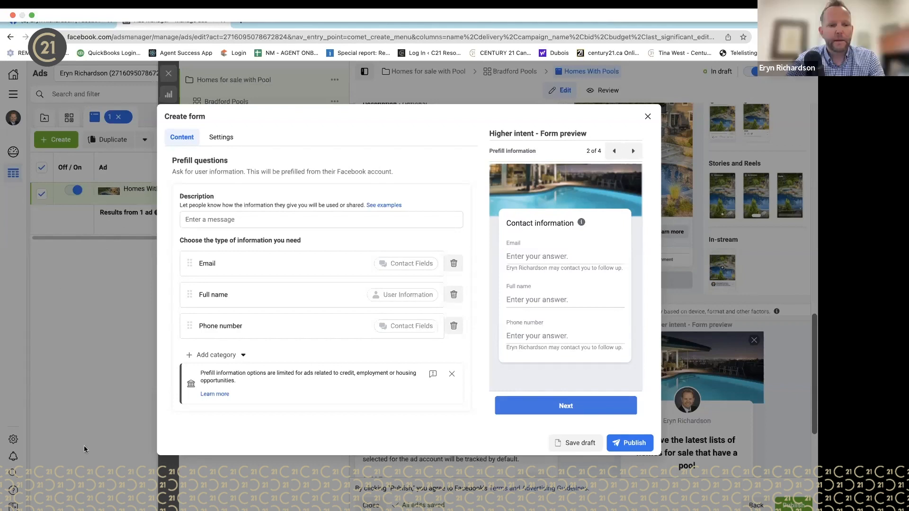
Remove the Phone number field from the prefill questions
scroll(319, 346, down, 3)
scroll(319, 348, up, 2)
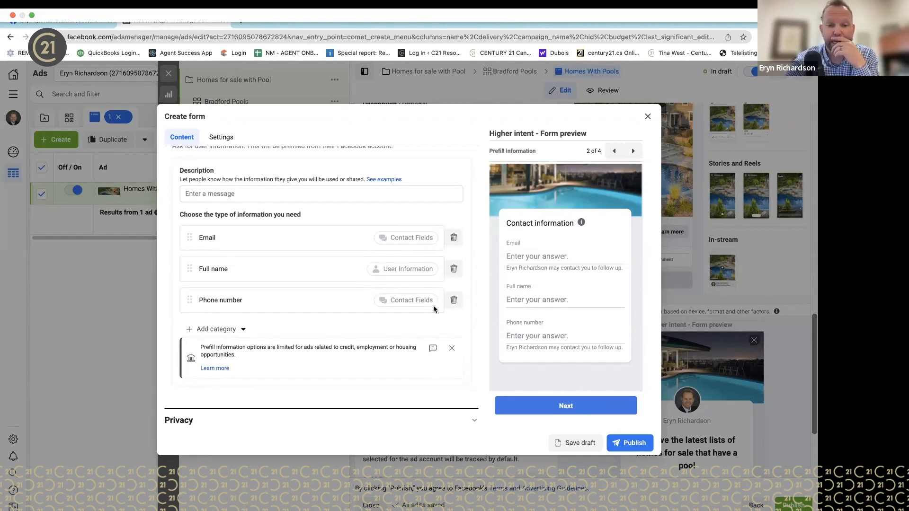
click(451, 300)
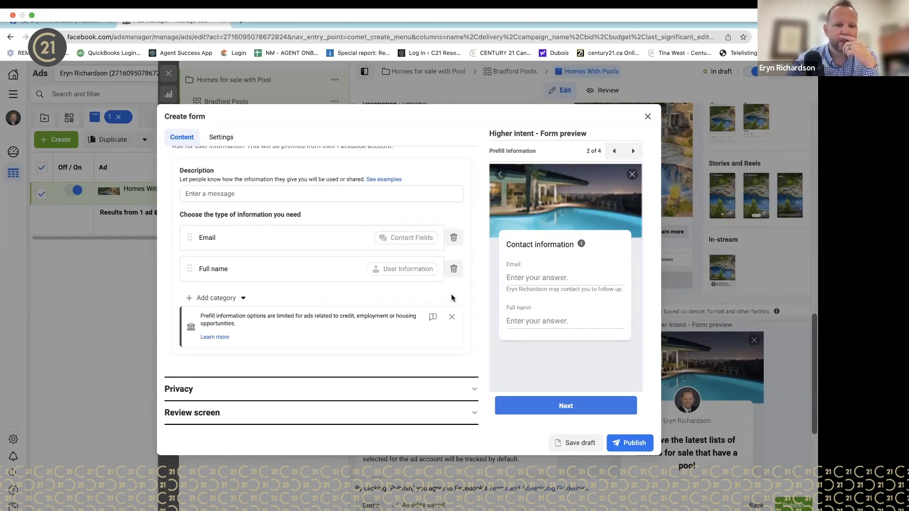
scroll(451, 297, down, 1)
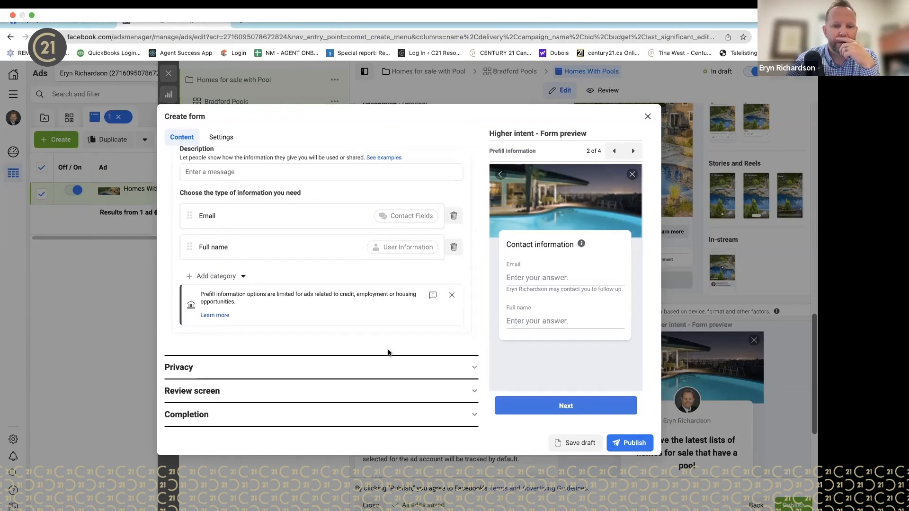
click(368, 363)
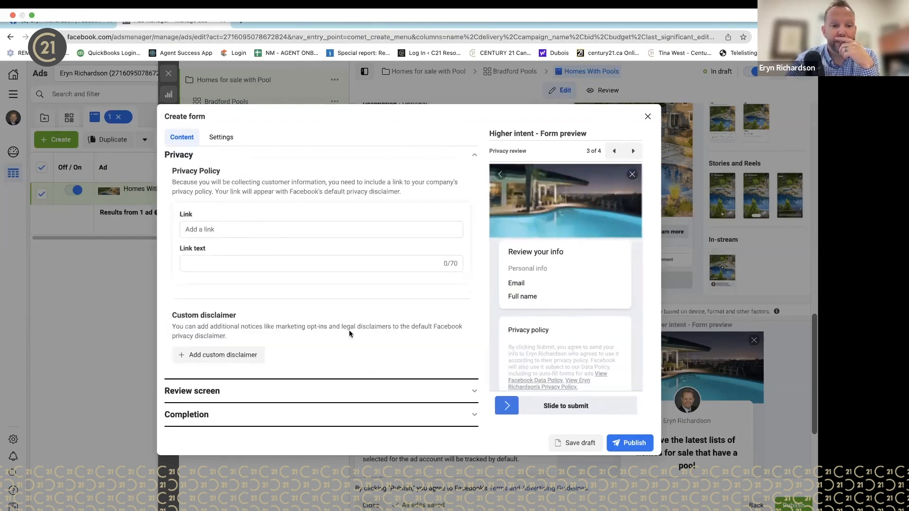
click(245, 231)
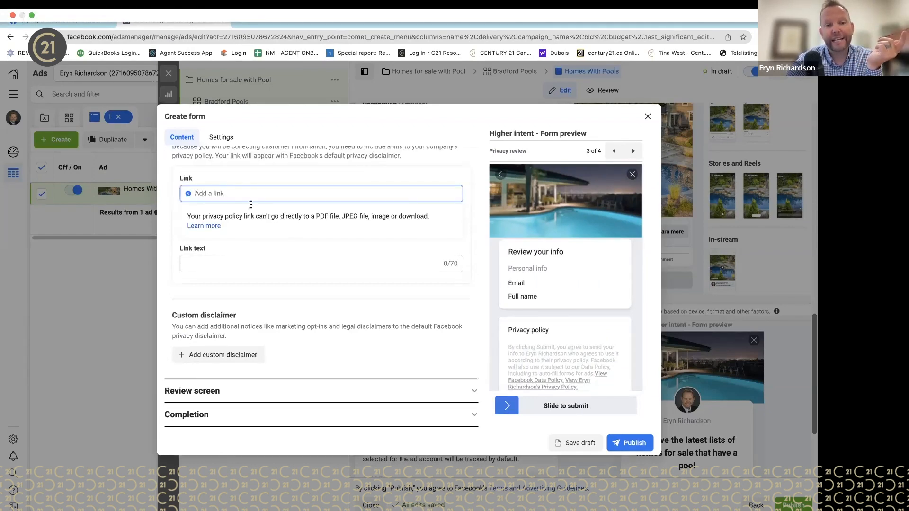
scroll(275, 161, up, 3)
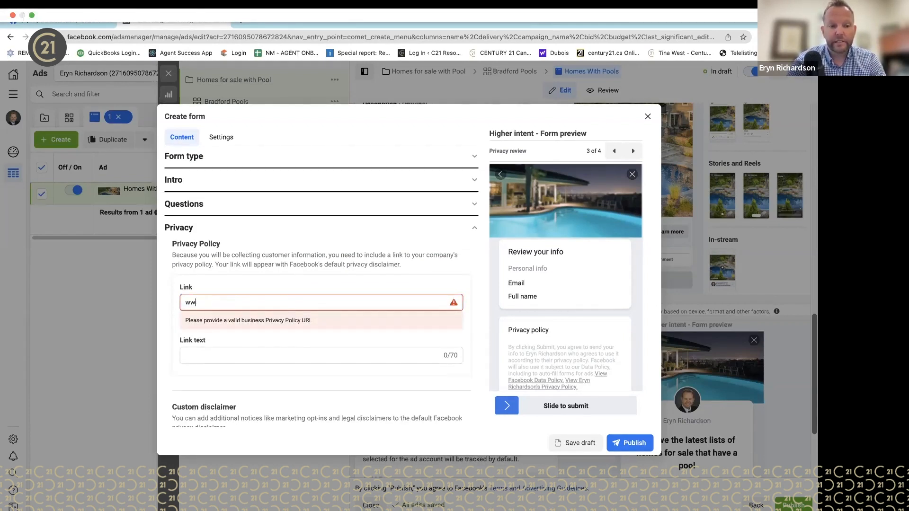
text(http://)
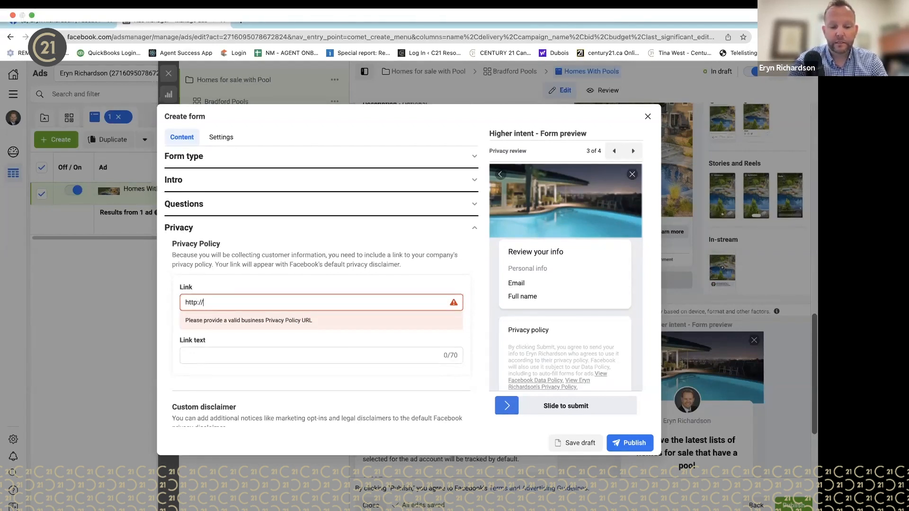
text(h)
key(BackSpace)
key(BackSpace)
key(BackSpace)
text(s://)
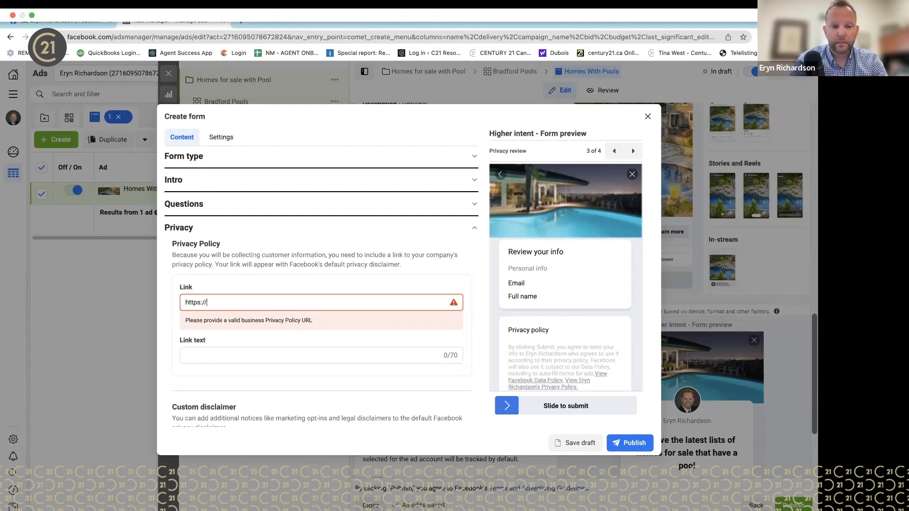
text(homesb)
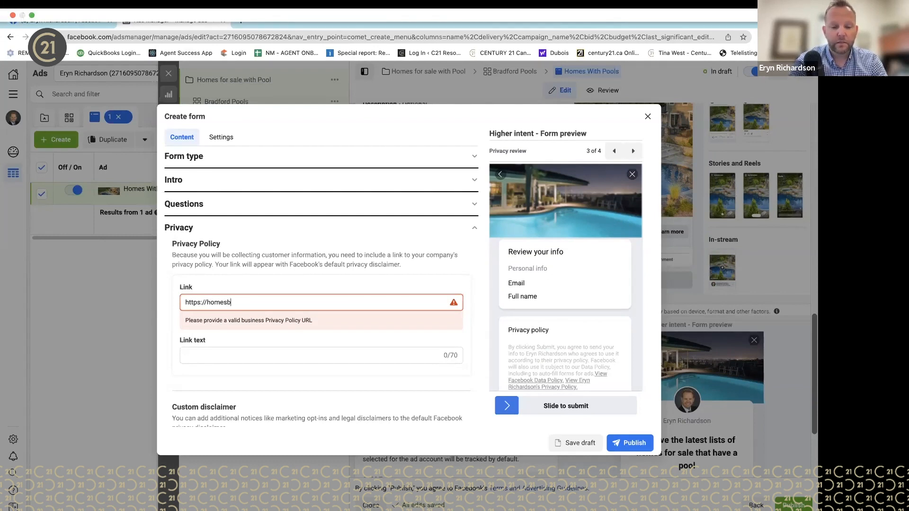
text(yheritage)
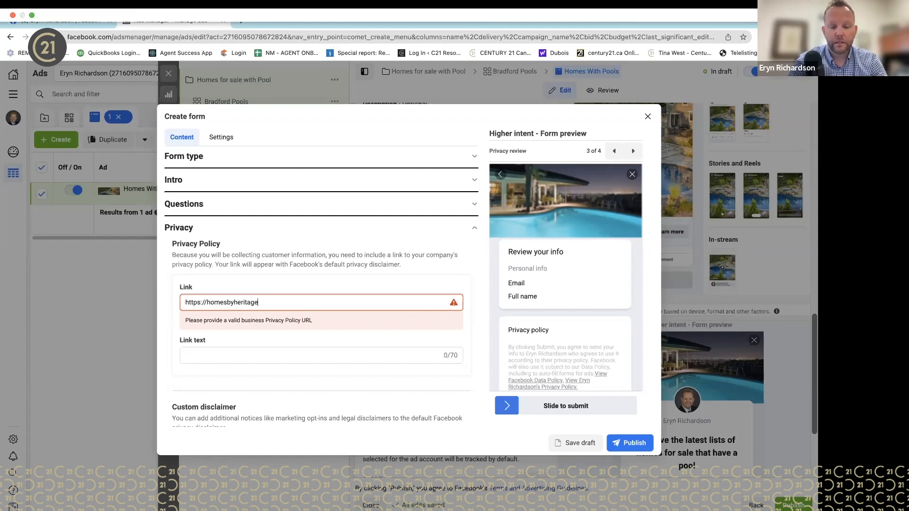
text(.ca)
click(284, 326)
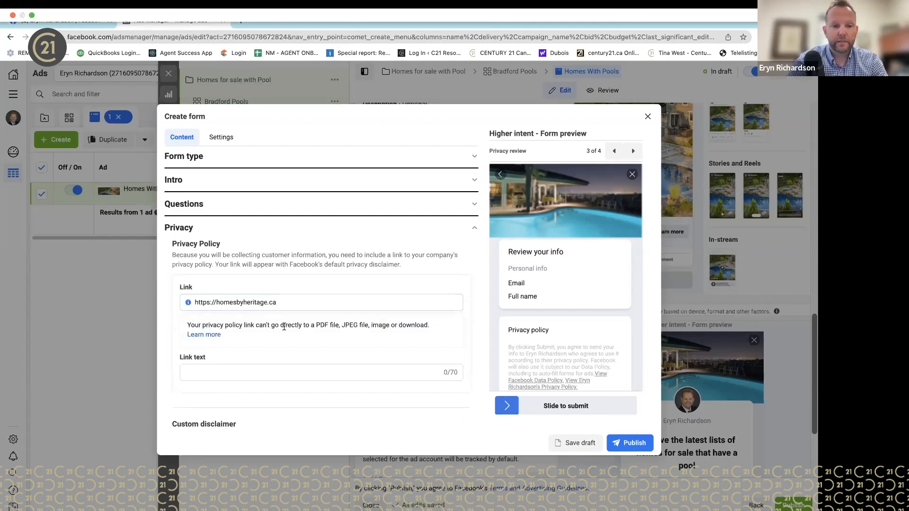
Look over the form's review screen section and the completion message's headline, description and call-to-action settings
scroll(280, 342, down, 3)
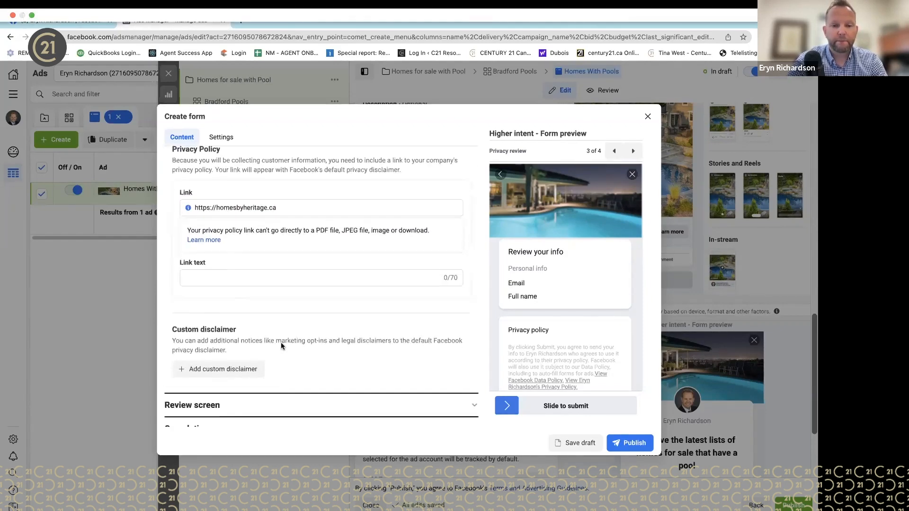
click(251, 390)
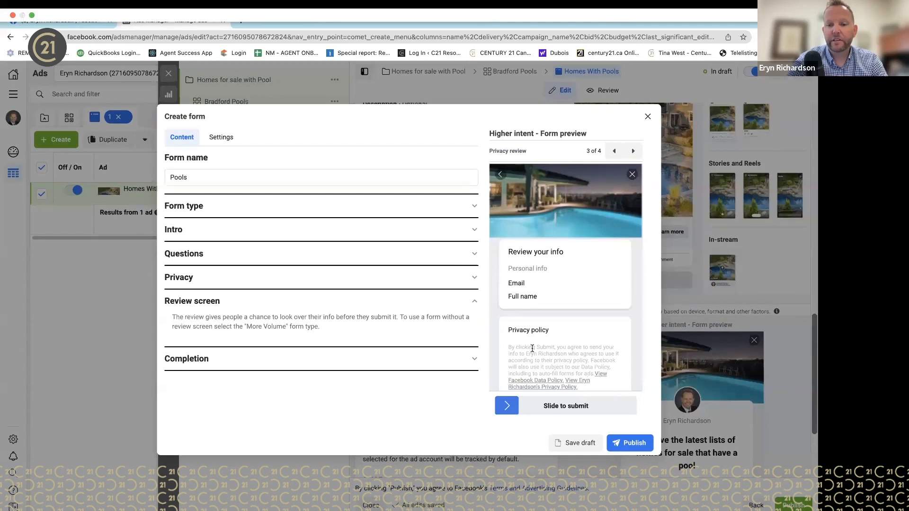
click(176, 361)
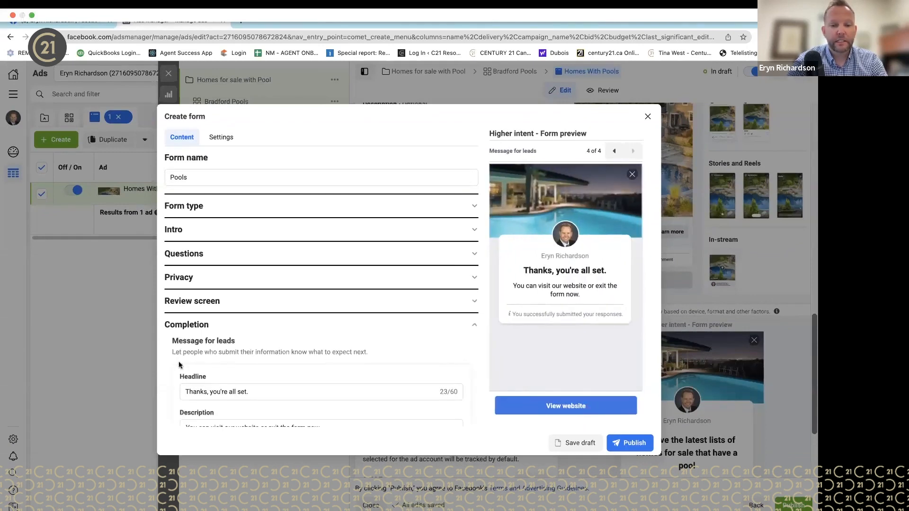
scroll(304, 314, down, 2)
scroll(305, 312, down, 1)
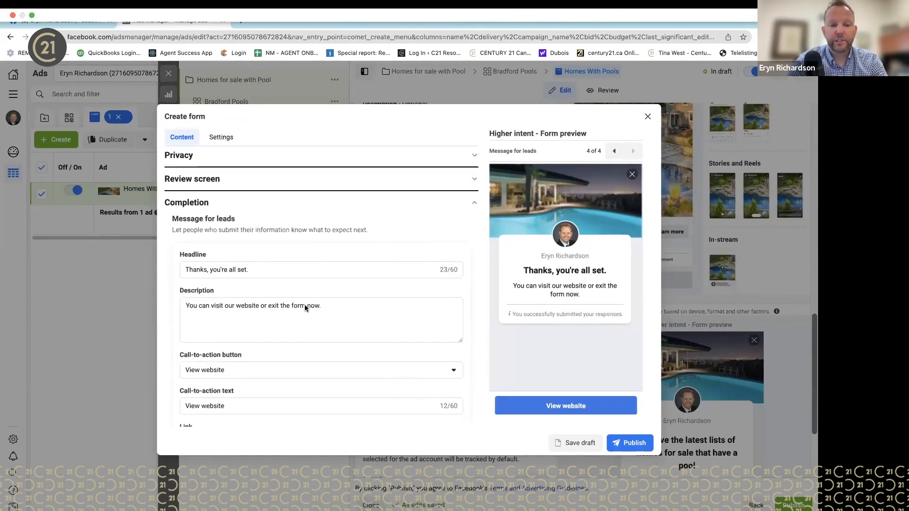
scroll(311, 316, down, 1)
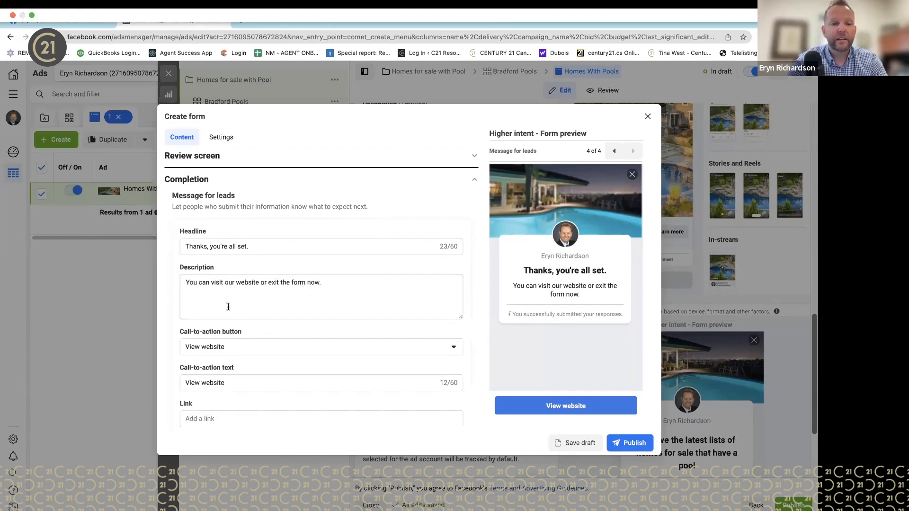
scroll(232, 350, down, 1)
click(238, 351)
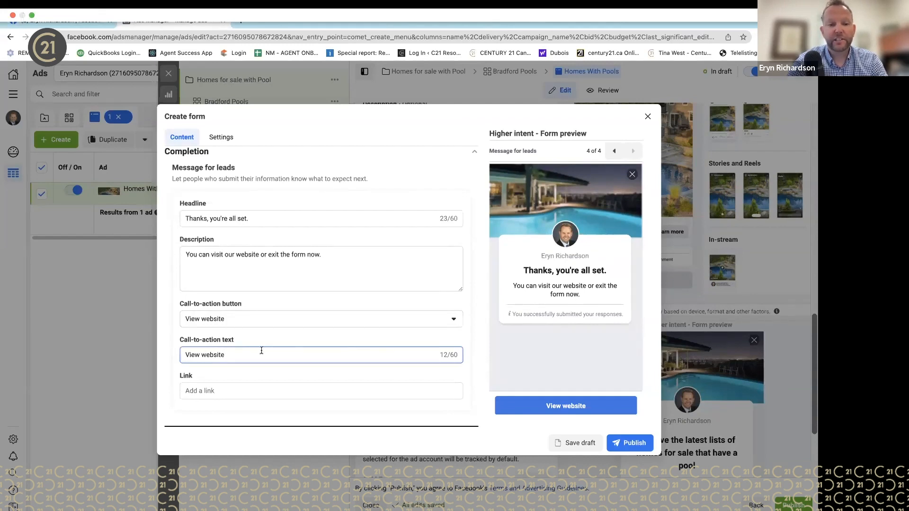
click(234, 391)
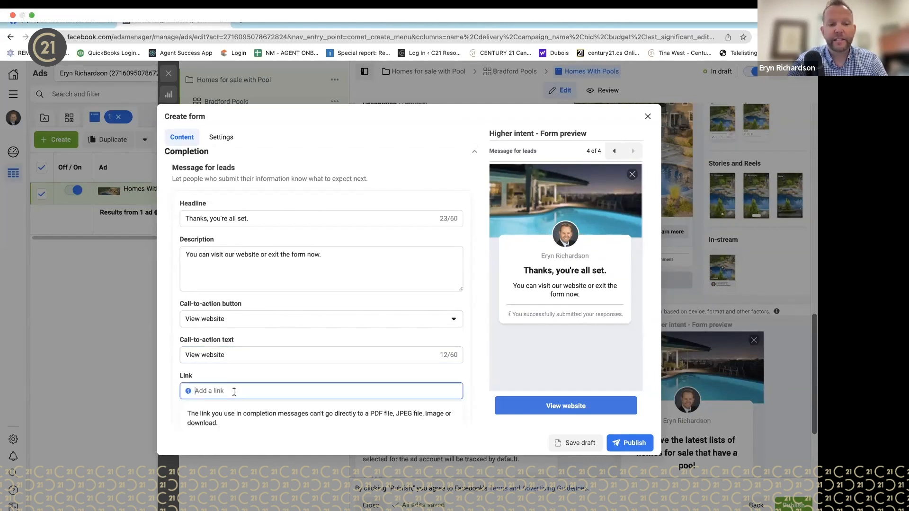
scroll(233, 392, down, 1)
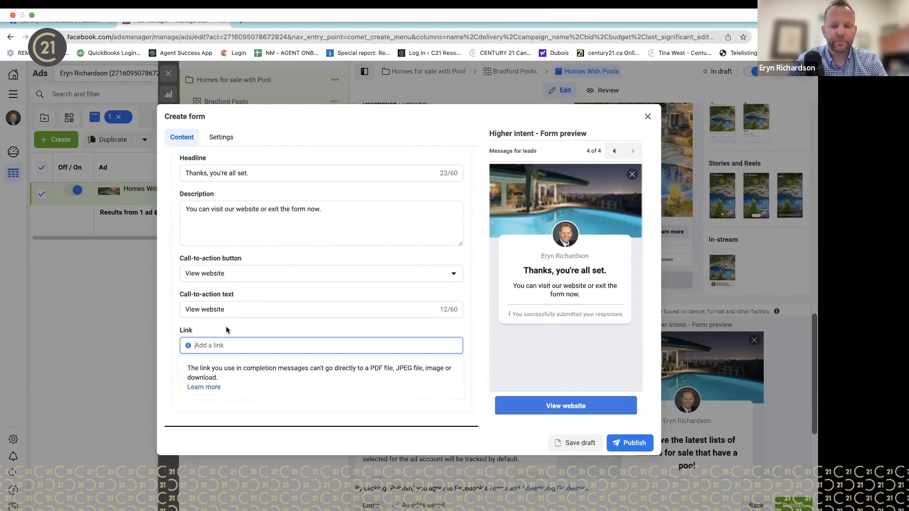
text(http:)
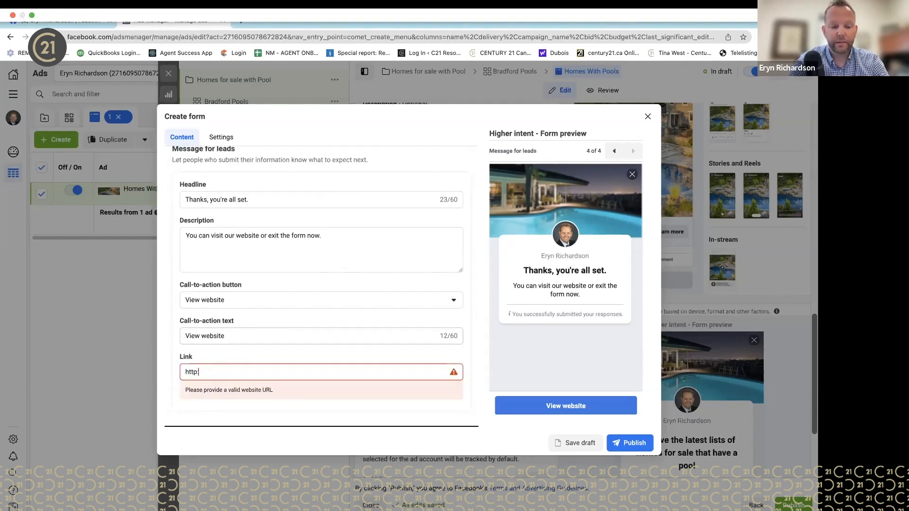
key(BackSpace)
text(s://)
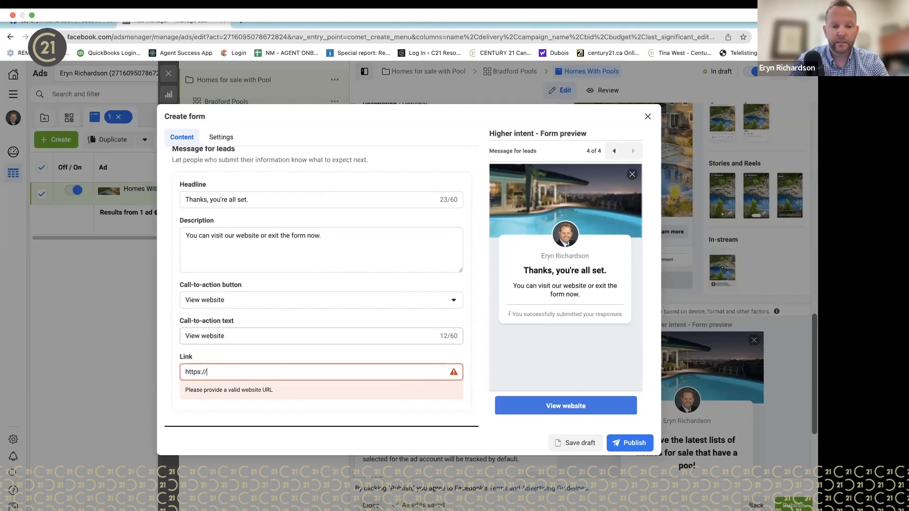
text(homes)
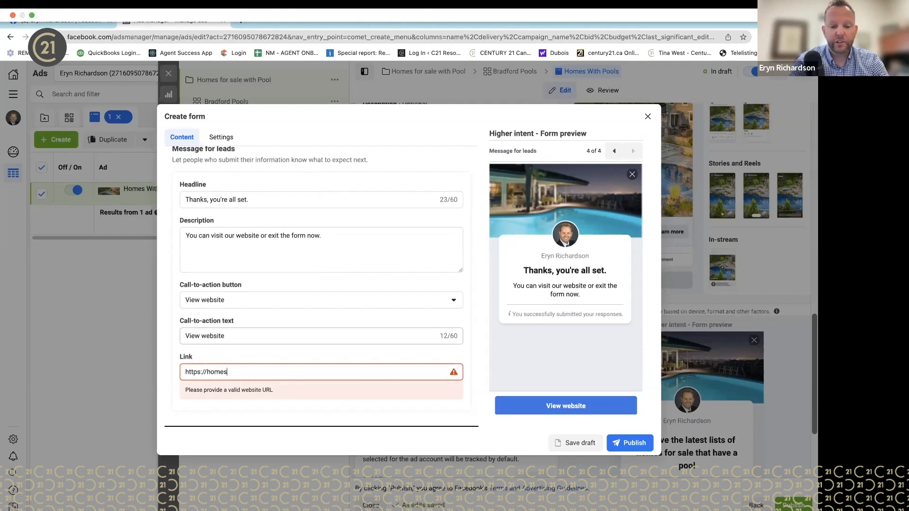
text(byheritage.ca)
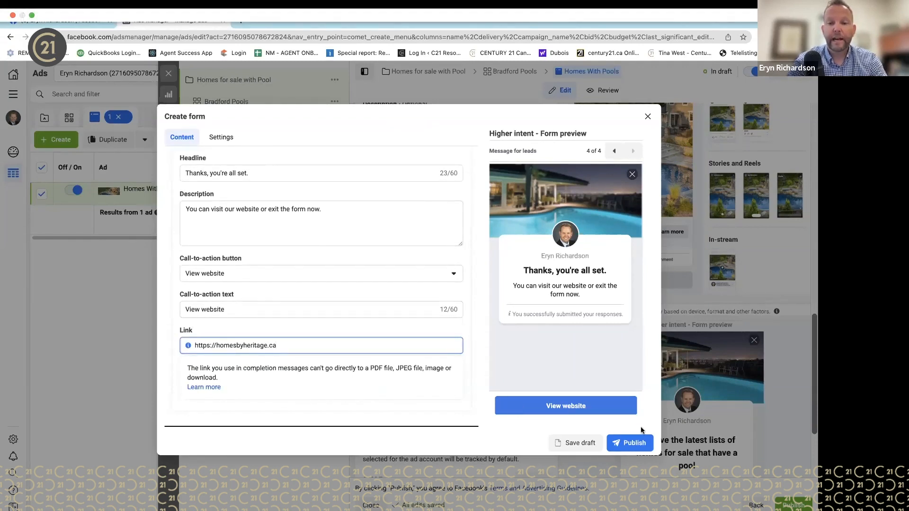
Return the form preview to its first page and check the custom question, contact information and privacy review pages
scroll(421, 290, up, 5)
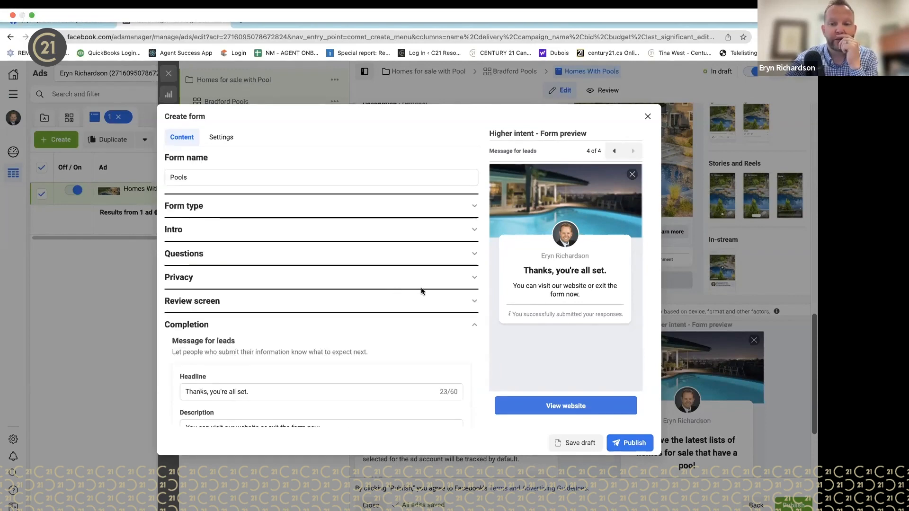
click(614, 152)
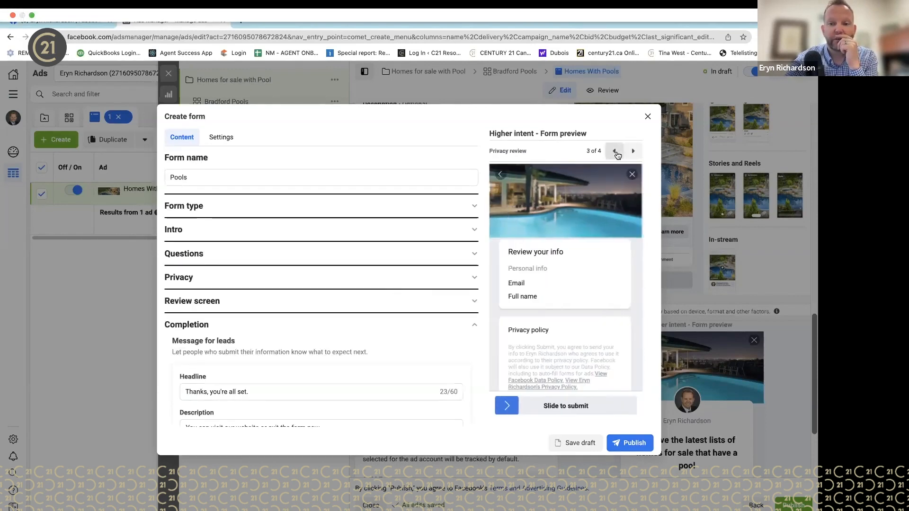
click(615, 151)
click(615, 151)
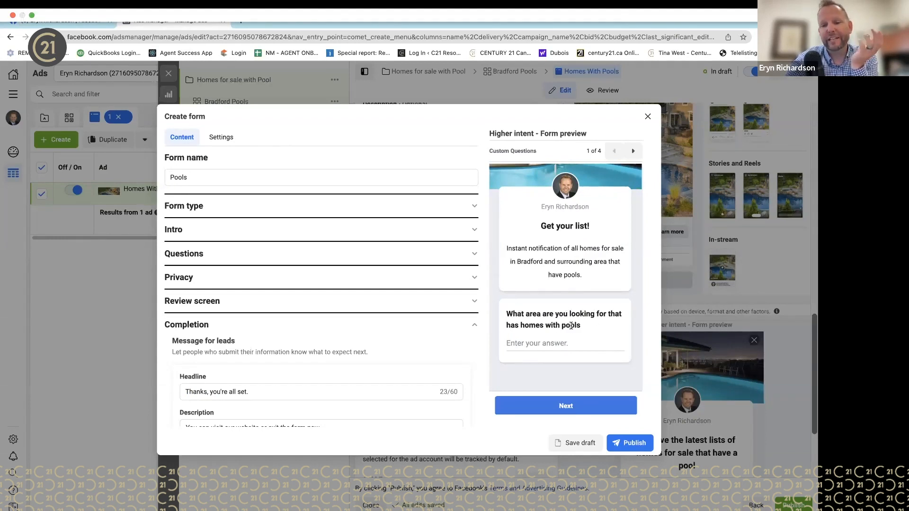
click(633, 152)
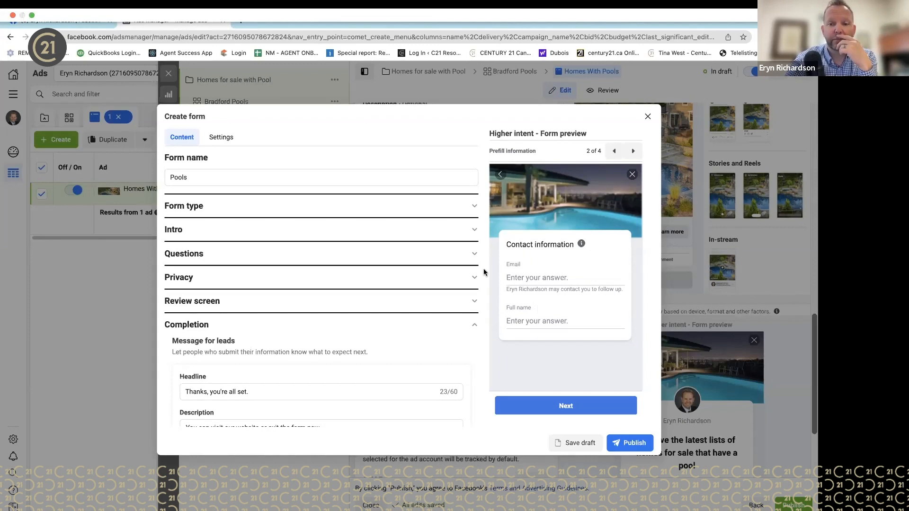
click(634, 150)
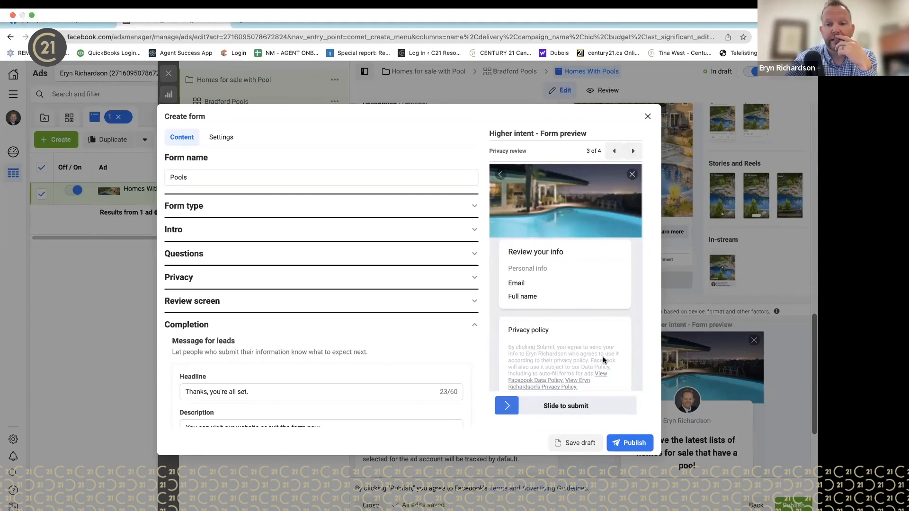
View the completion message page in the form preview and try to publish the form
click(633, 150)
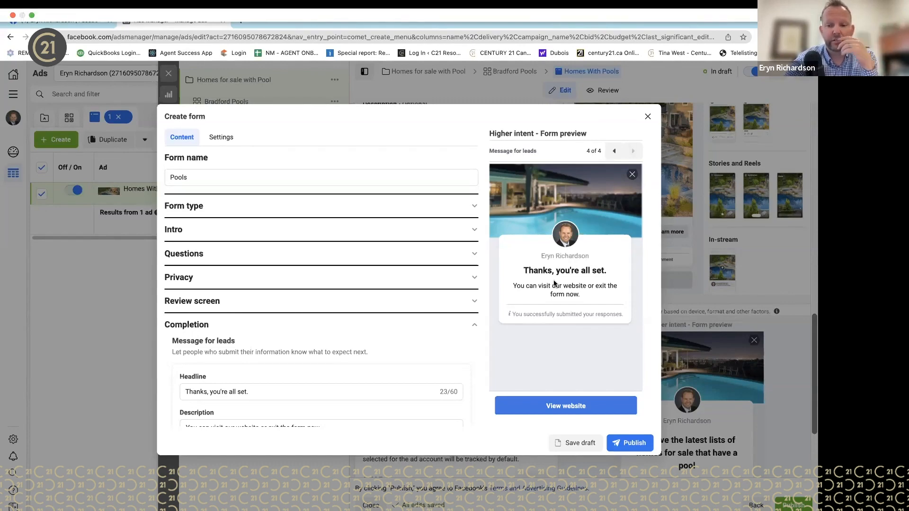
click(632, 442)
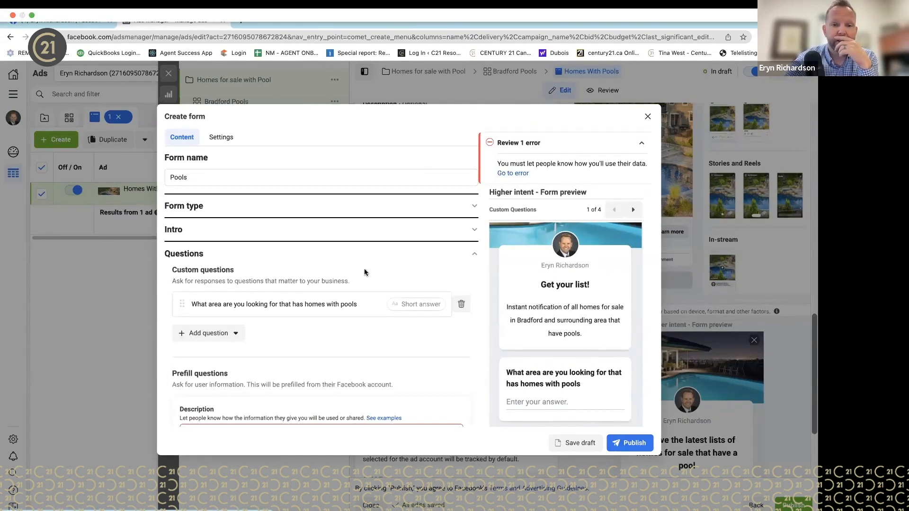
Set the prefill questions' description to "List will be sent and you will be able to unsubscribe anytime!" and publish the form
scroll(357, 274, down, 1)
scroll(357, 274, down, 3)
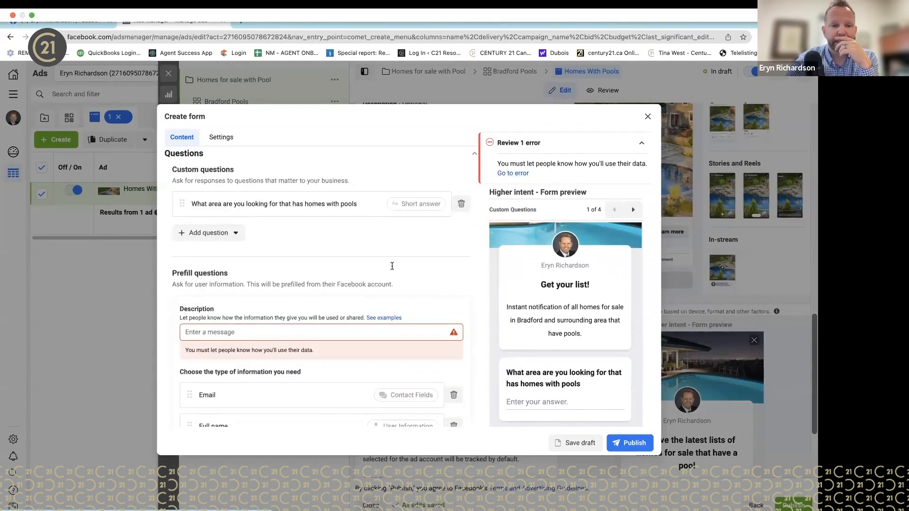
scroll(328, 290, down, 2)
click(310, 274)
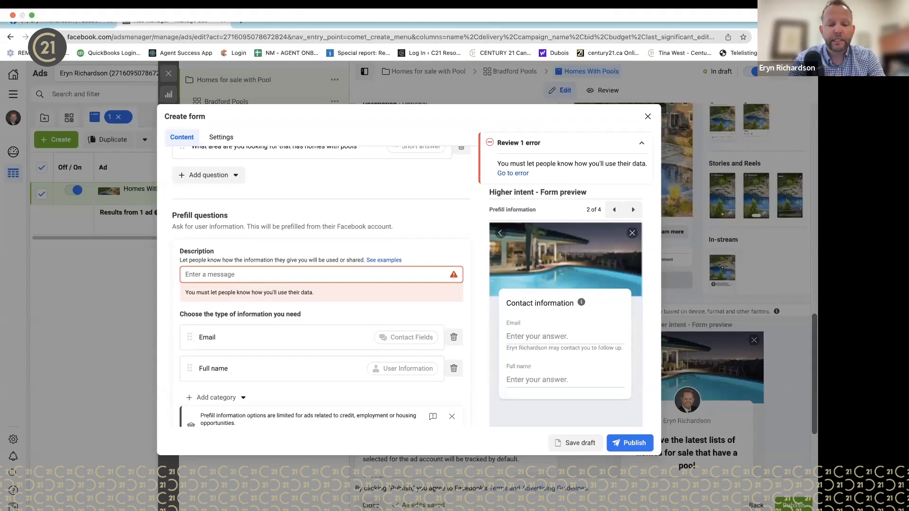
text(List will be sent and)
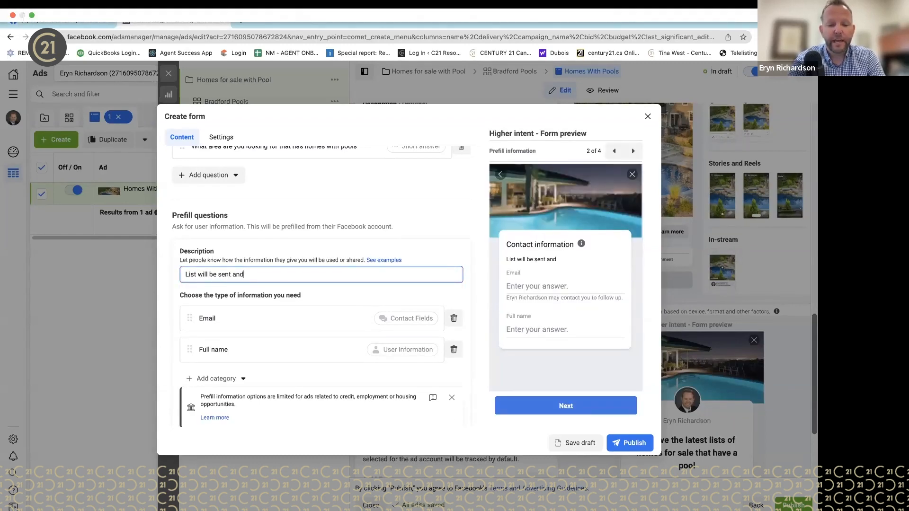
text( you will be able to un)
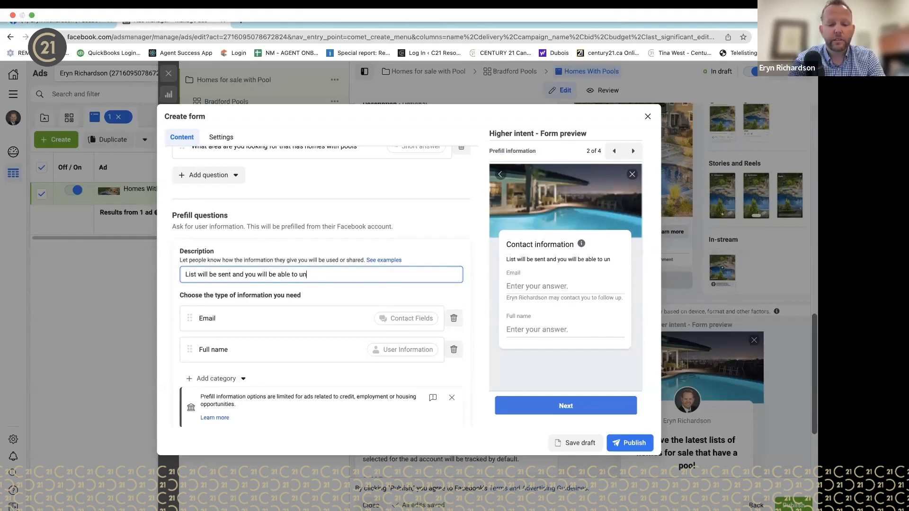
text(subscr)
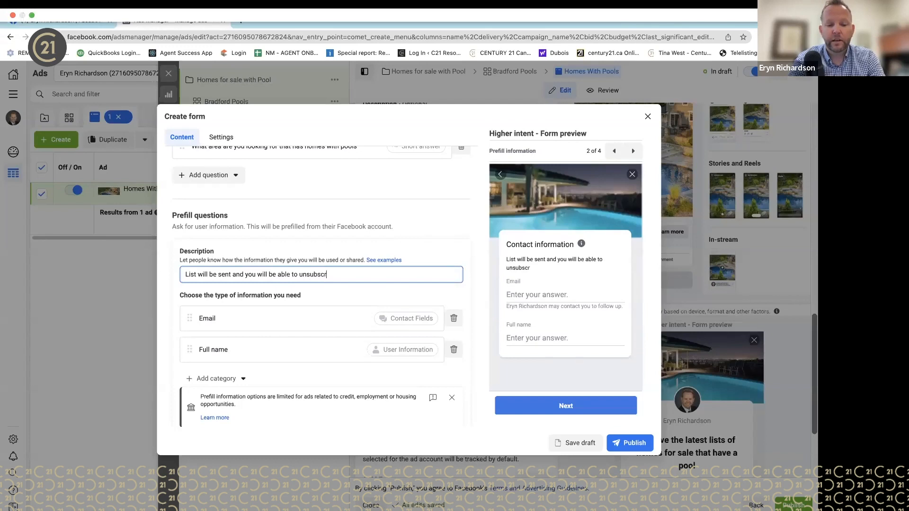
text(iv anytime)
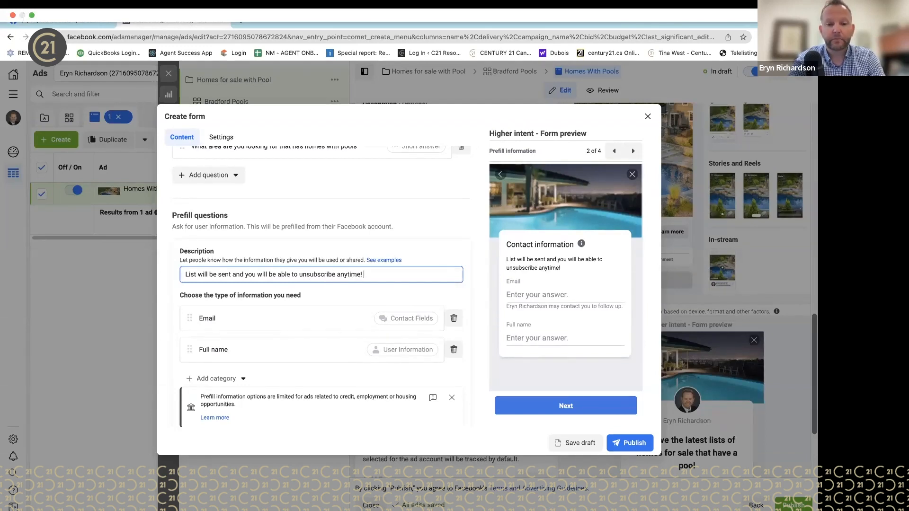
click(624, 442)
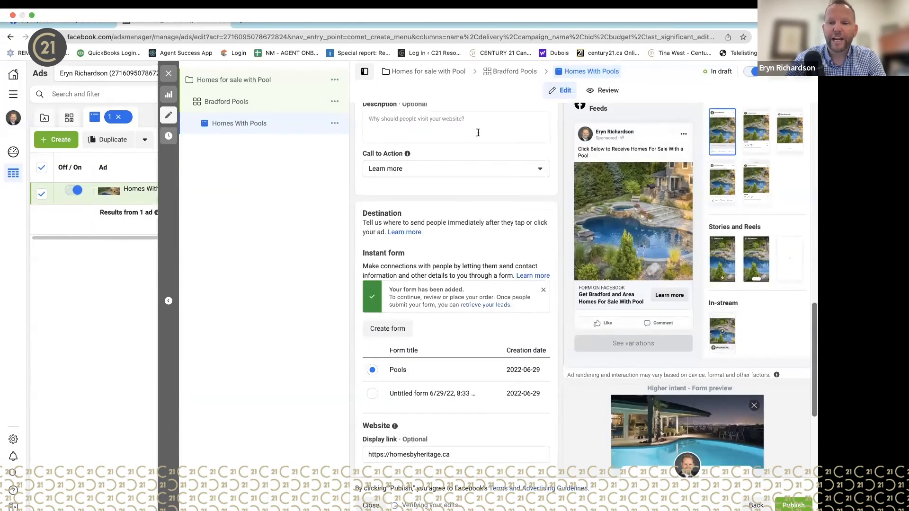
Review the Homes With Pools ad's identity, setup, creative, texts, call to action and selected instant form
scroll(478, 133, up, 10)
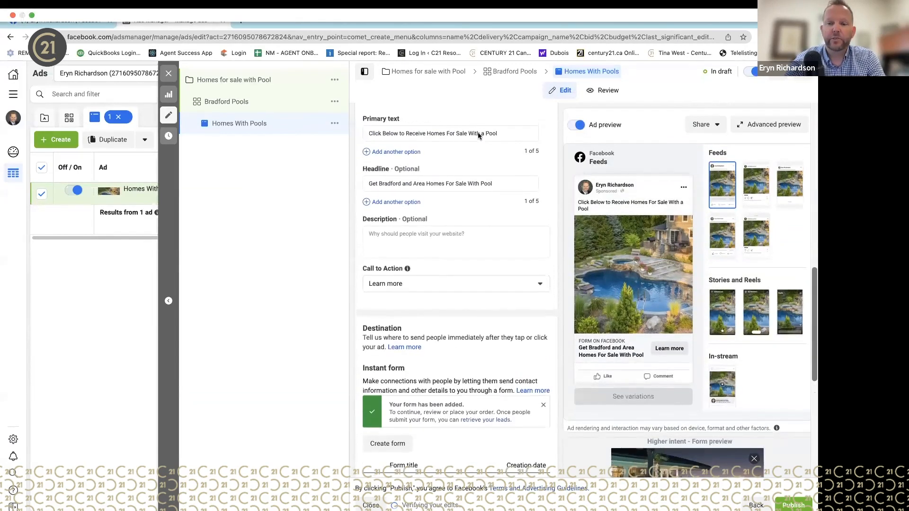
scroll(478, 135, up, 7)
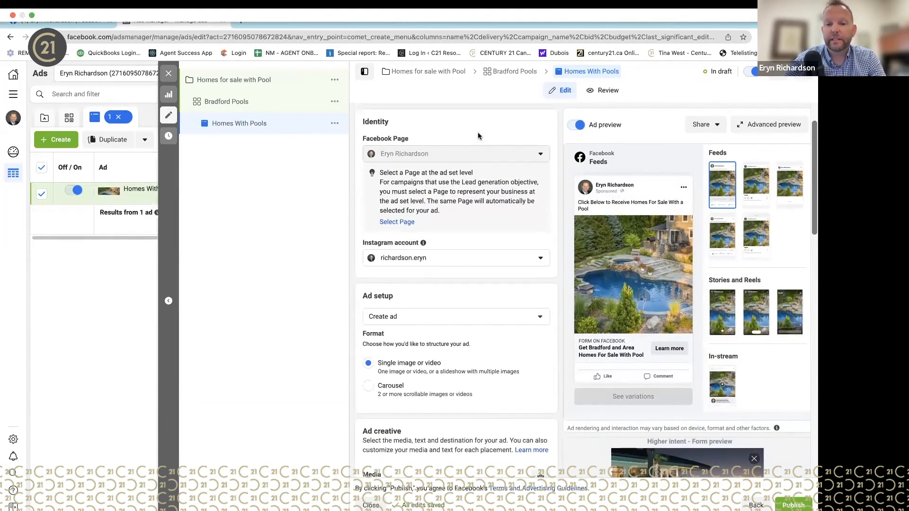
scroll(478, 136, up, 1)
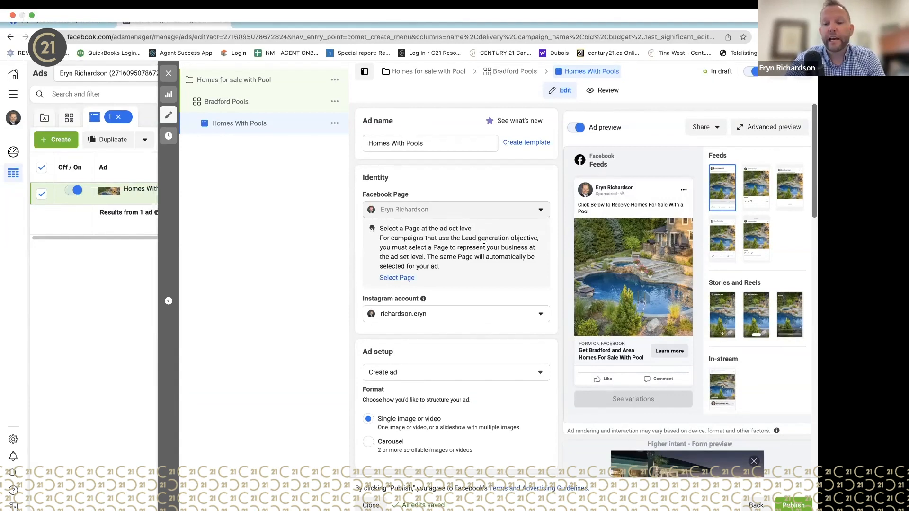
scroll(484, 267, down, 4)
scroll(487, 271, down, 4)
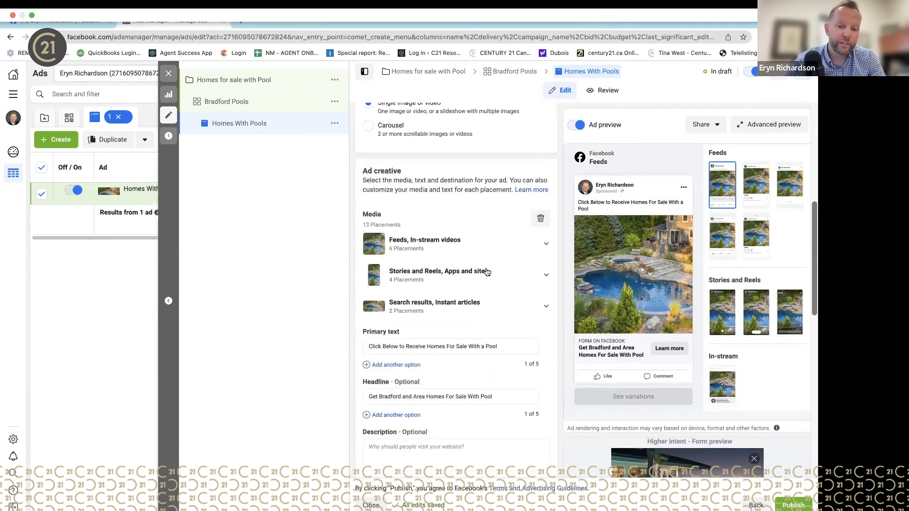
scroll(487, 272, down, 3)
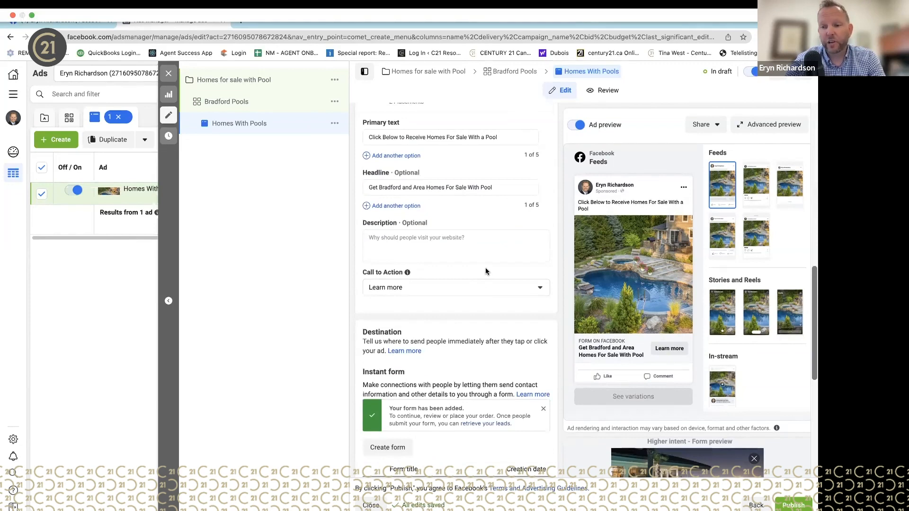
scroll(485, 271, down, 4)
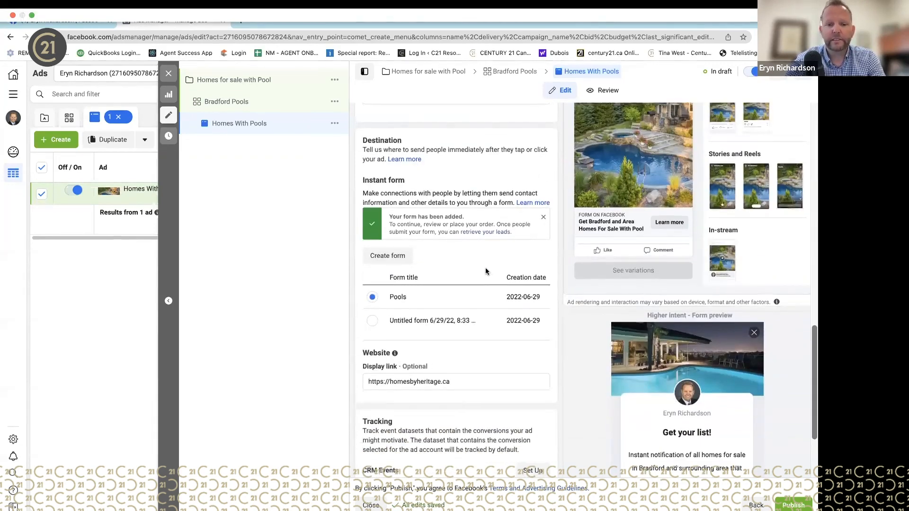
scroll(485, 271, down, 1)
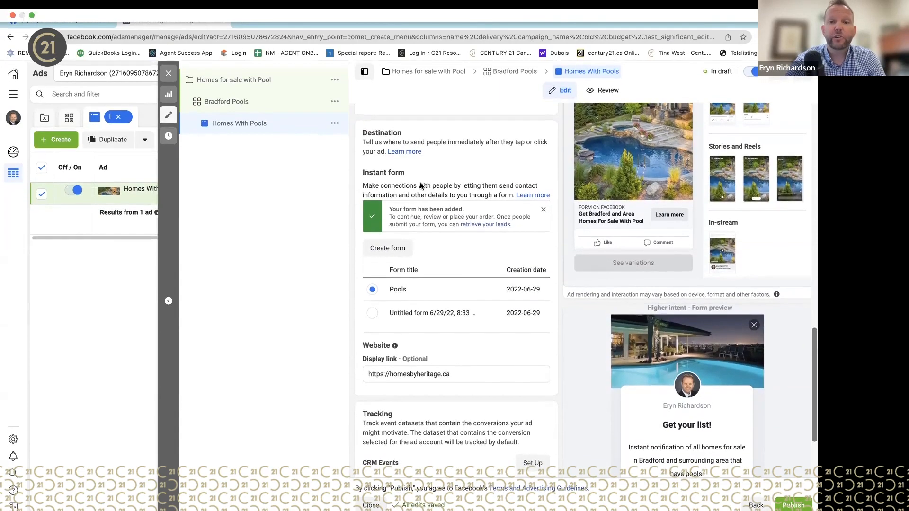
scroll(419, 152, up, 10)
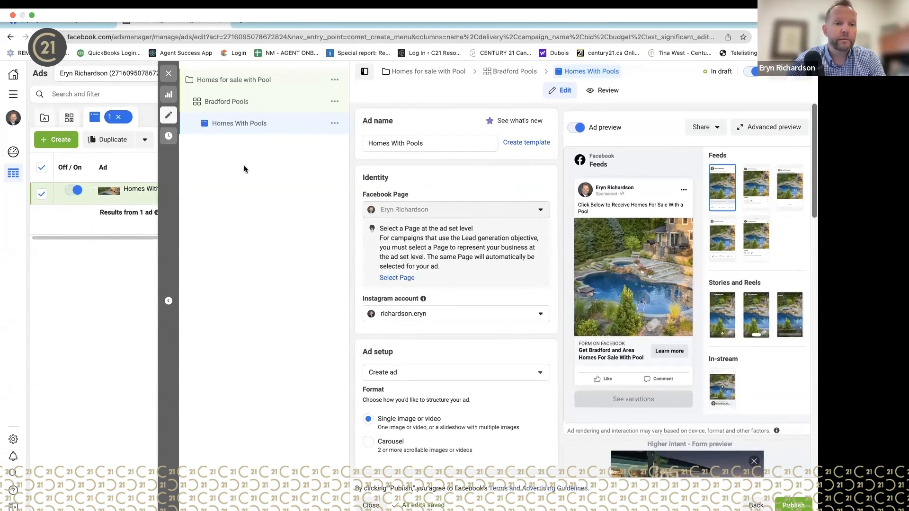
Close the ad editor without publishing the draft items
click(170, 76)
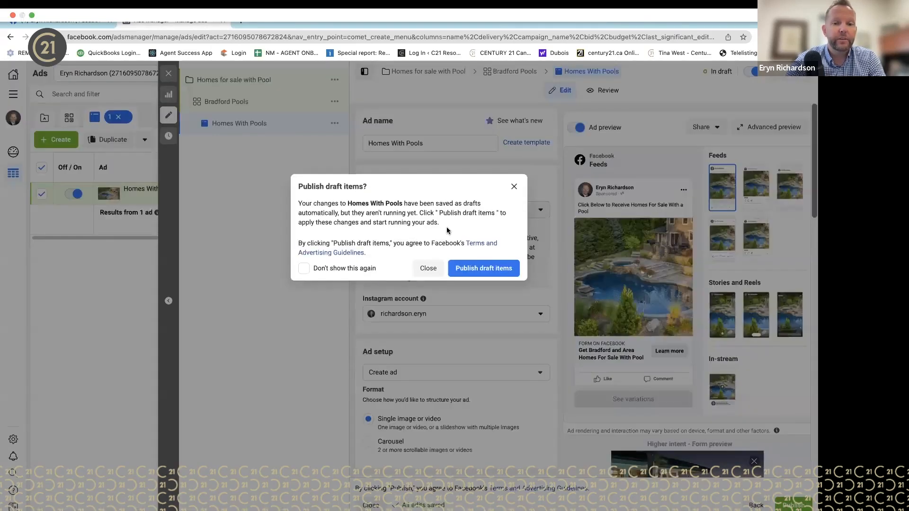
click(428, 268)
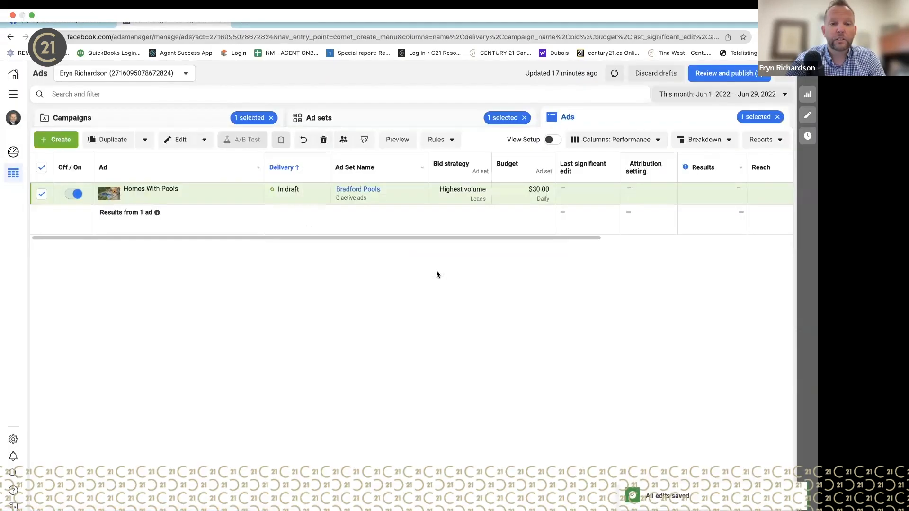
mouse_move(154, 186)
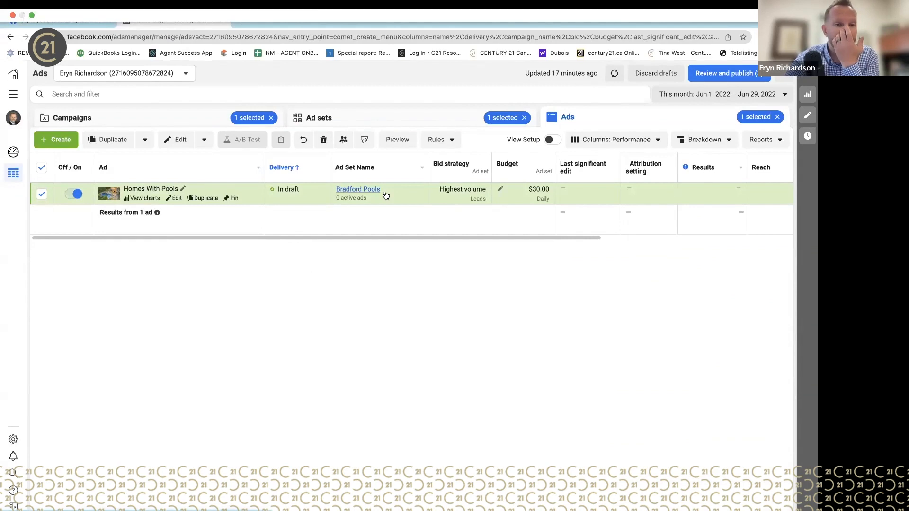
Switch off the two VIP list post campaigns in the campaign list
click(153, 117)
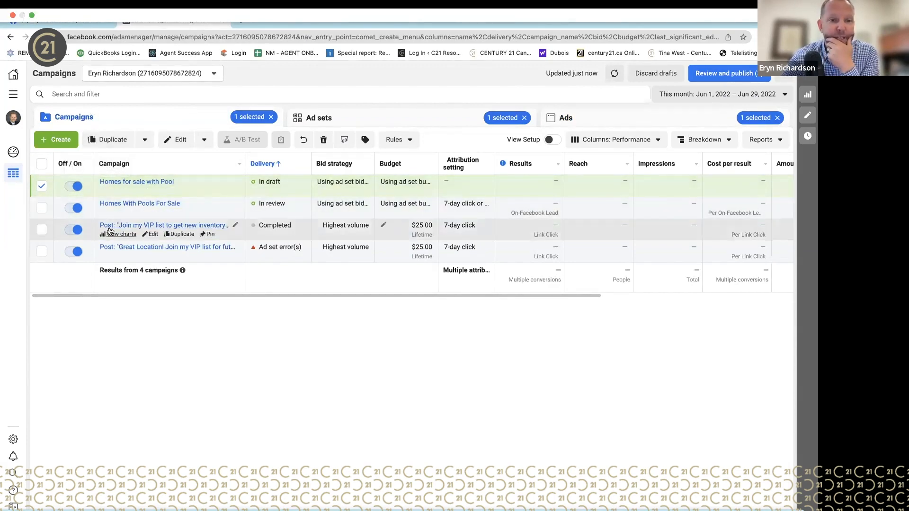
scroll(83, 240, right, 1)
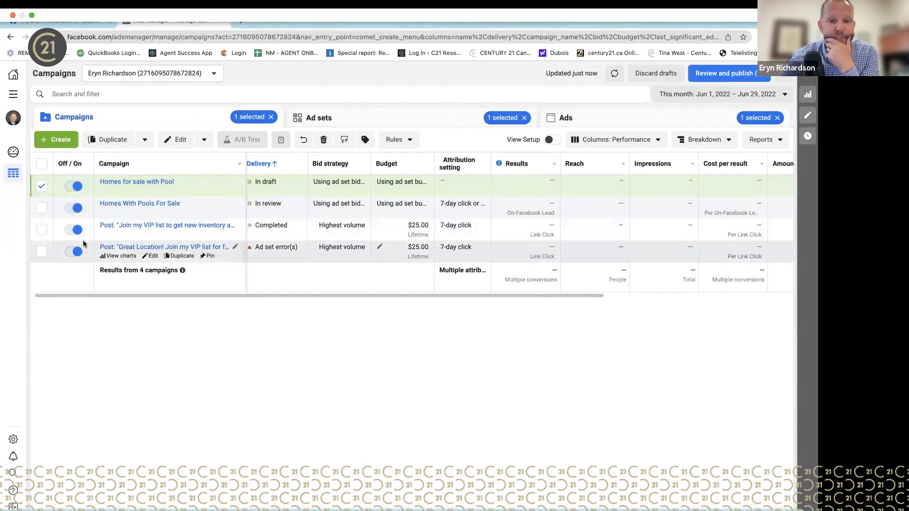
click(78, 252)
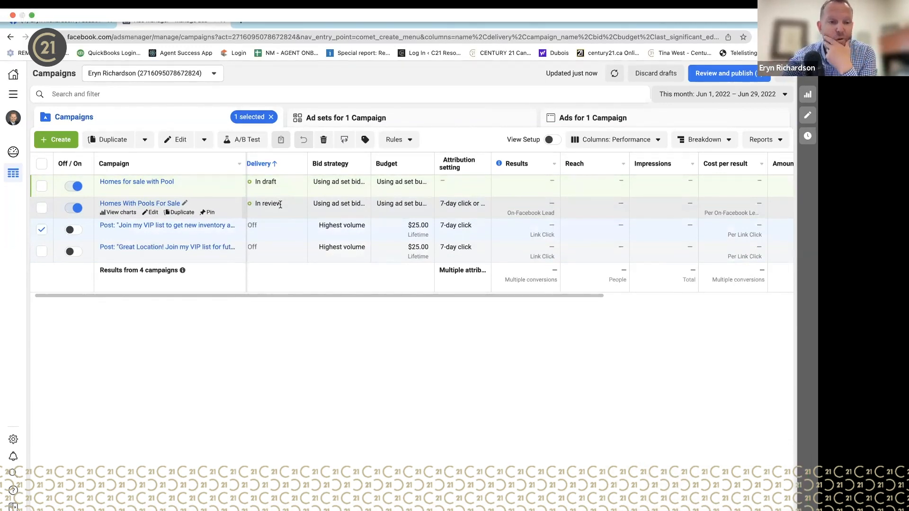
Open the Homes With Pools For Sale campaign, select New Lead generation Ad Set and examine its cost, spend and schedule columns
click(143, 204)
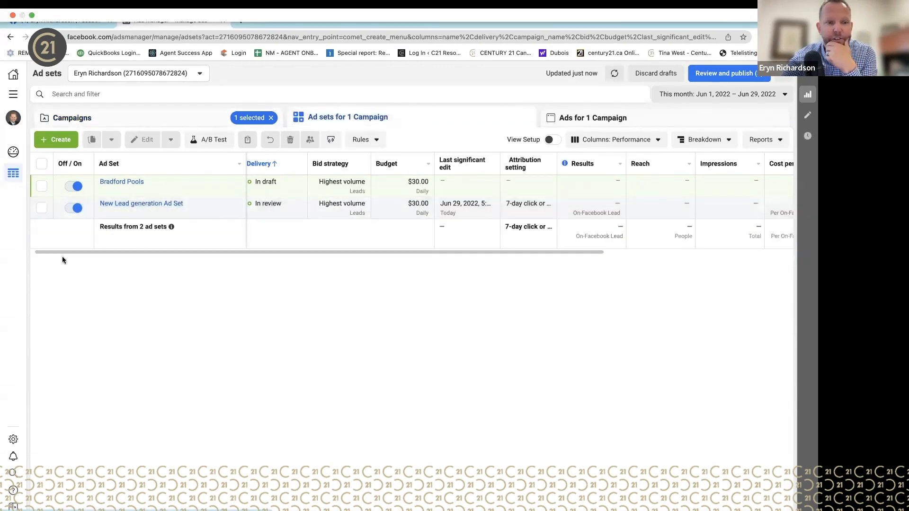
click(41, 209)
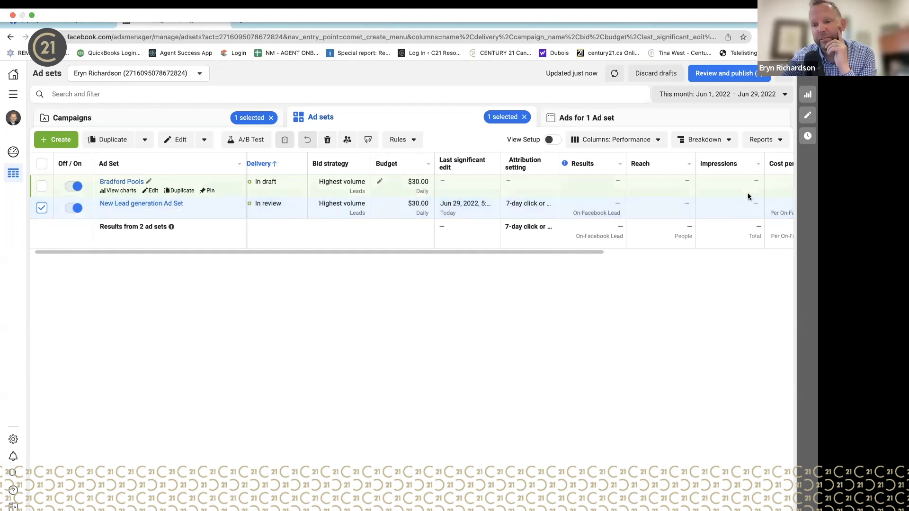
scroll(759, 216, right, 10)
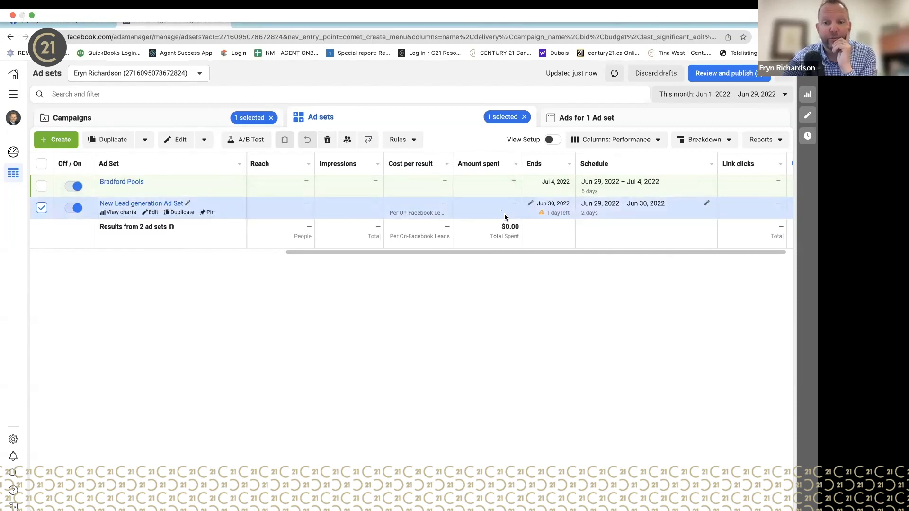
scroll(606, 205, right, 1)
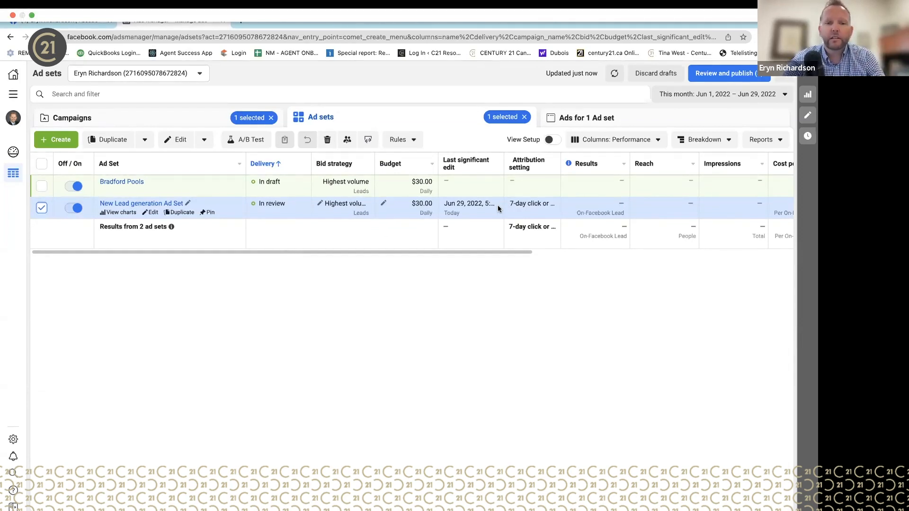
Open the charts of the Homes With Pools ad in New Lead generation Ad Set and examine its performance overview and ad preview
click(142, 203)
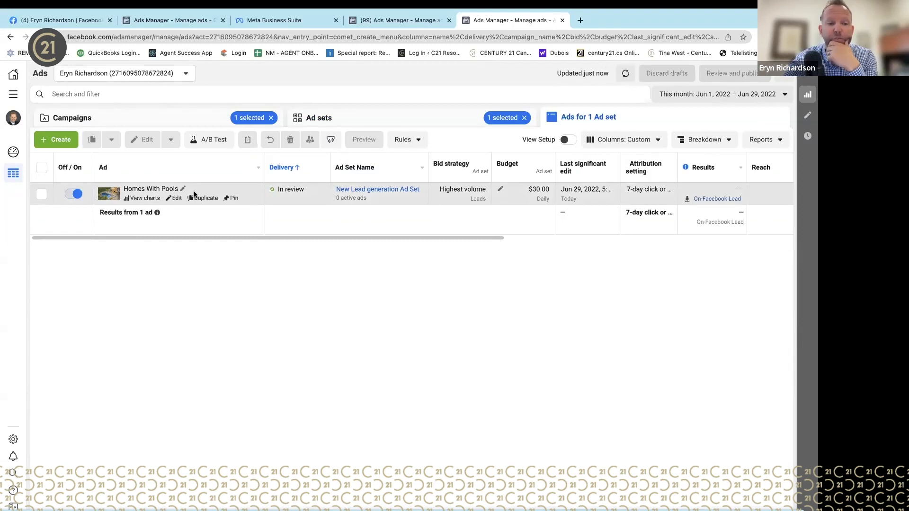
click(144, 199)
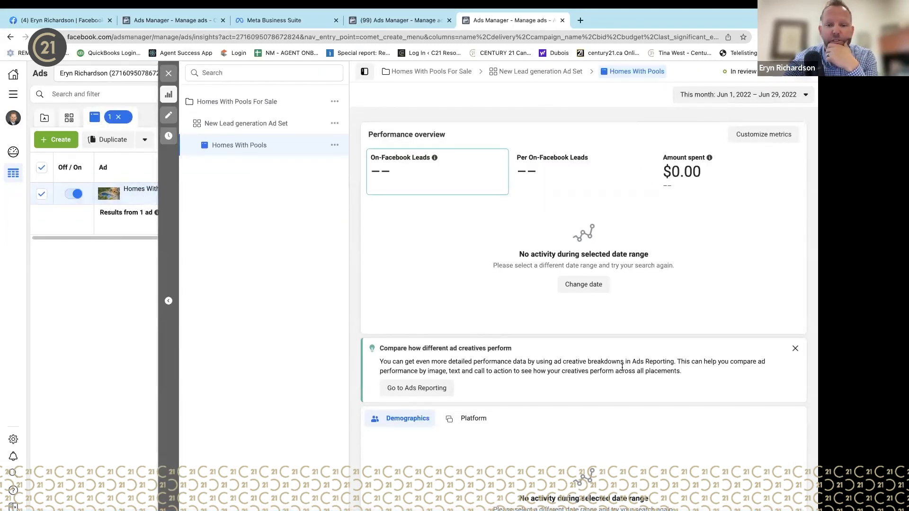
scroll(629, 364, down, 9)
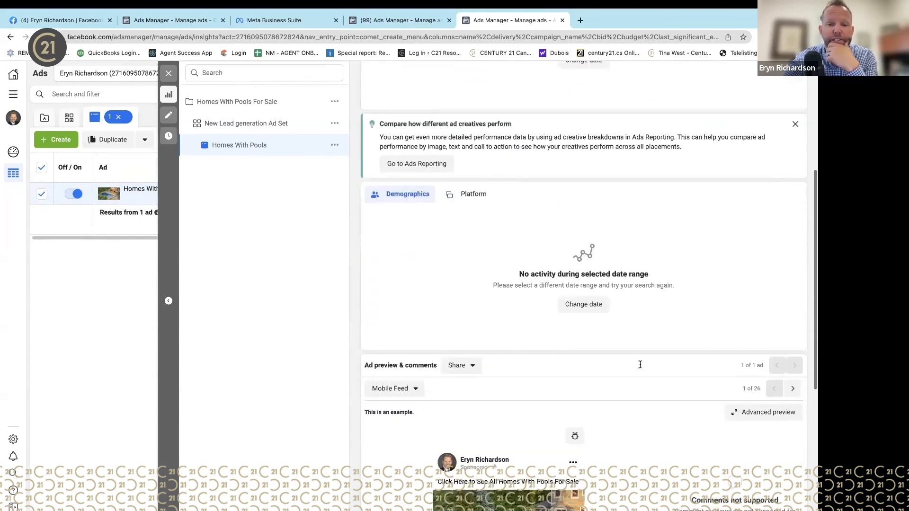
scroll(639, 367, down, 2)
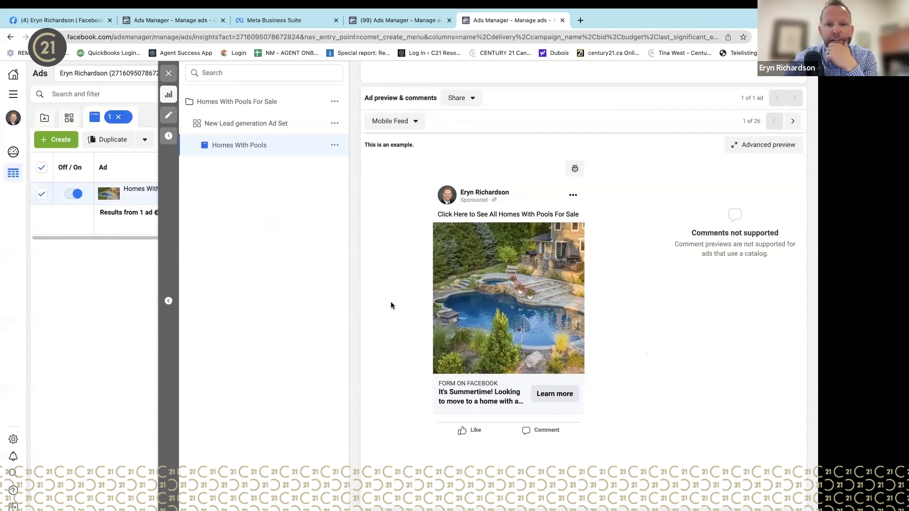
Copy the shareable link of the Homes With Pools ad and close the sharing dialog
click(472, 99)
click(482, 141)
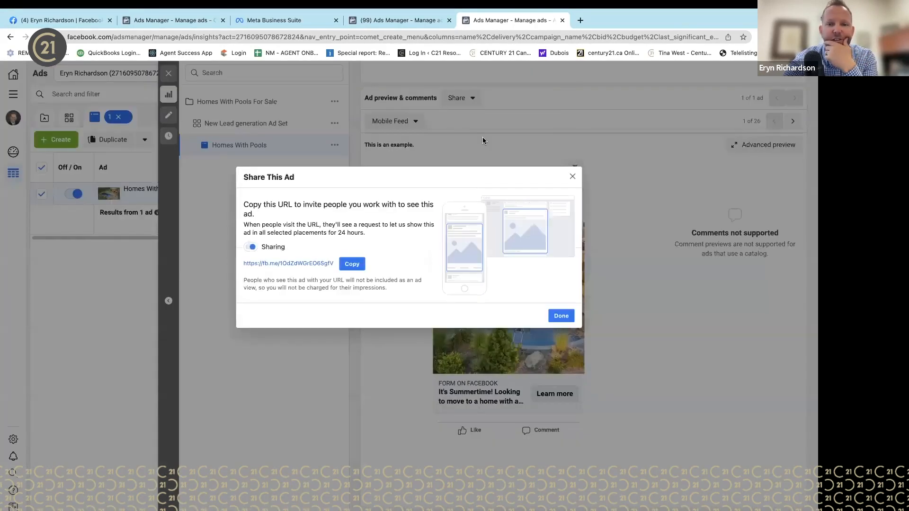
click(349, 265)
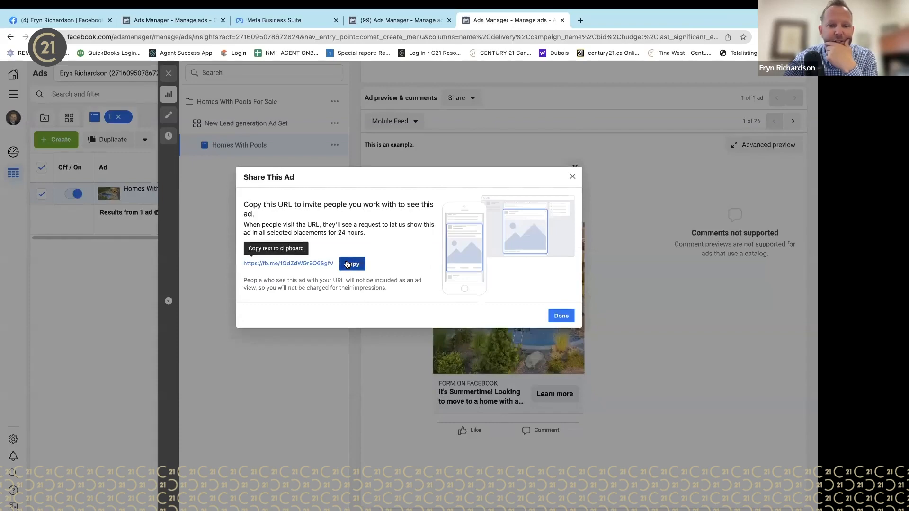
click(572, 176)
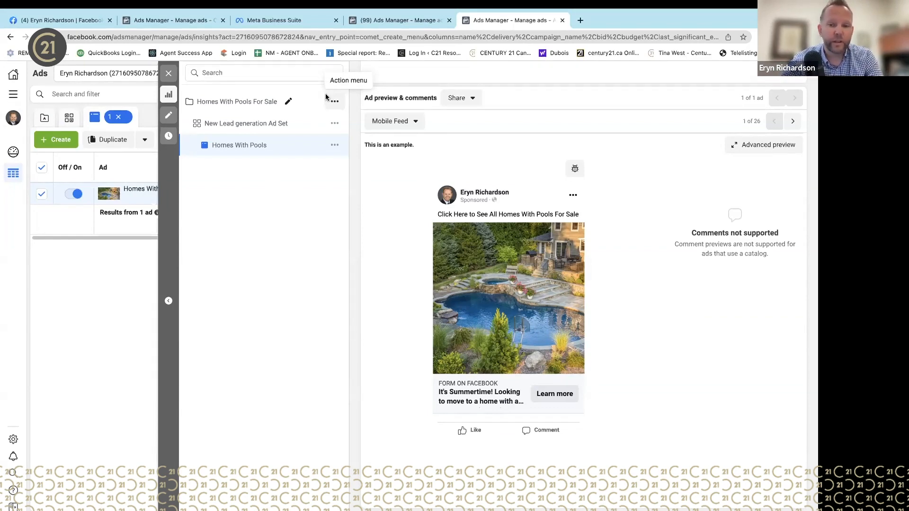
Preview the Homes With Pools ad as Desktop Feed, Instant Articles and Facebook in-stream video (mobile), and look through its sharing options
click(417, 121)
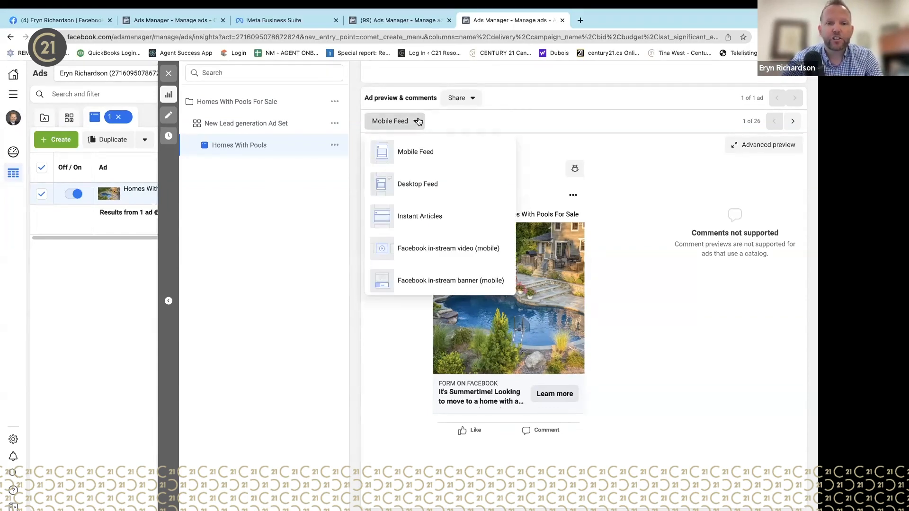
click(421, 184)
click(420, 121)
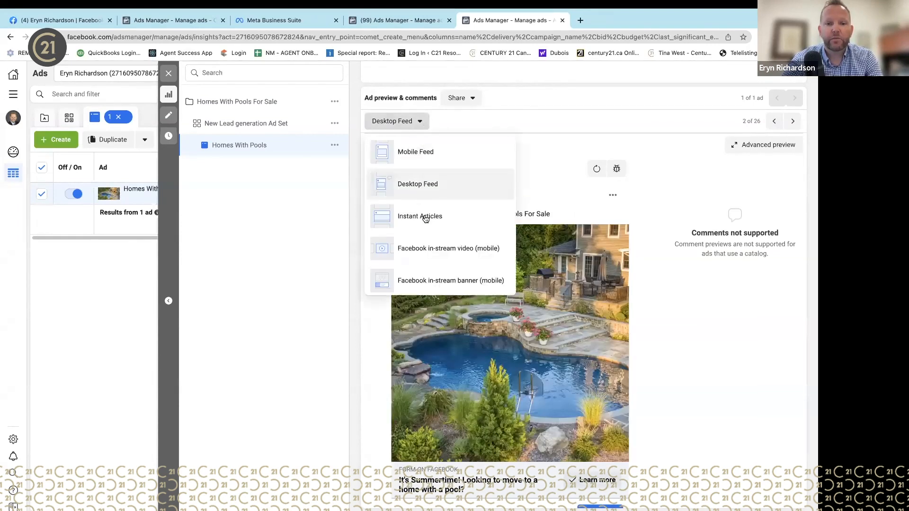
click(425, 218)
click(419, 120)
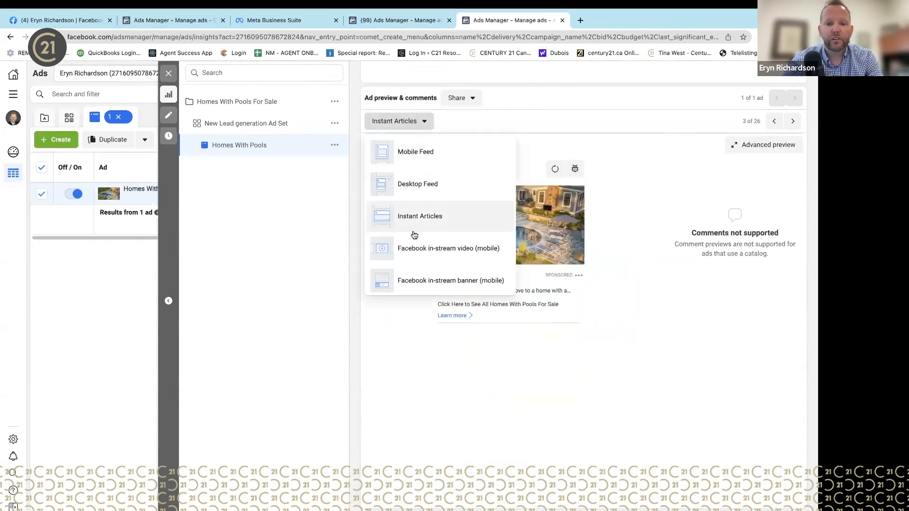
click(424, 250)
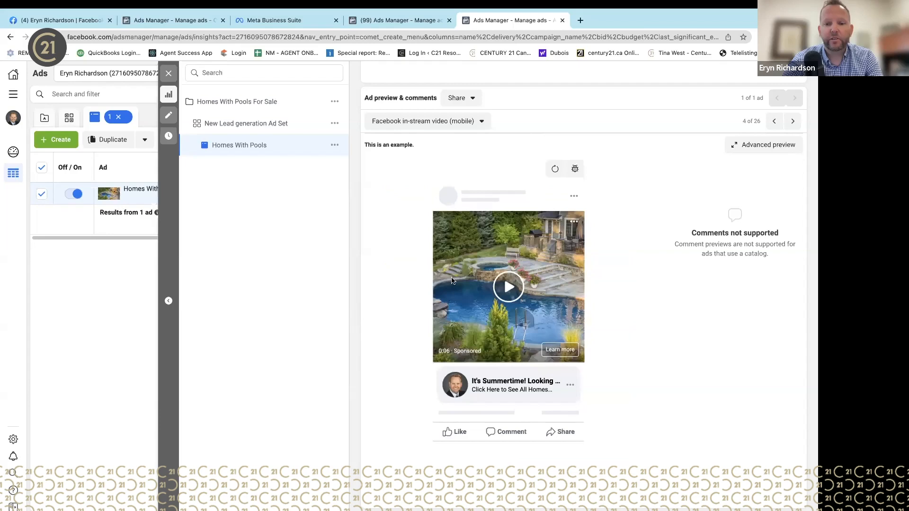
click(473, 99)
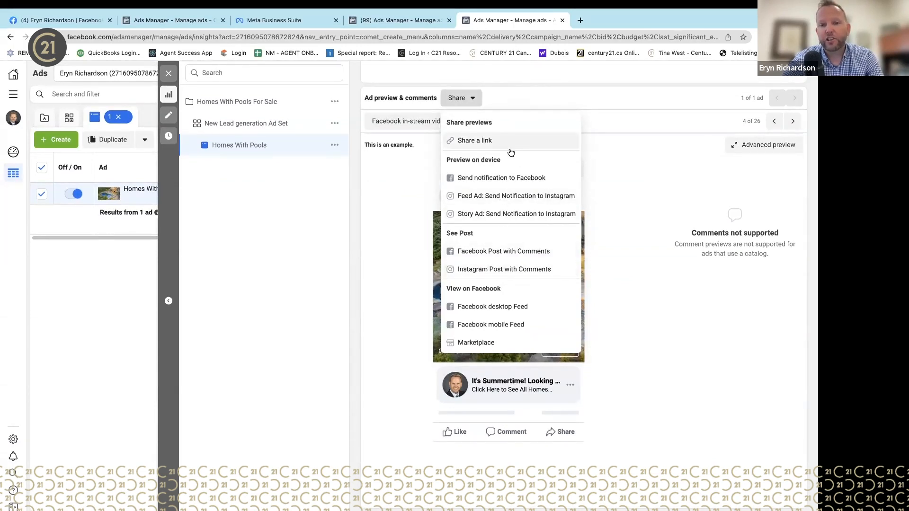
click(326, 167)
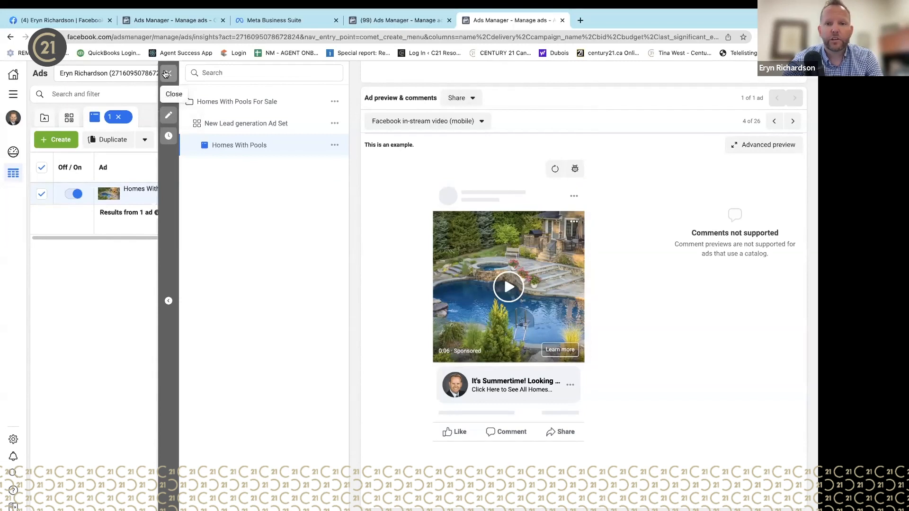
Open the copied ad link in a new browser tab, accept showing the ad, and locate it in the Facebook news feed
click(585, 22)
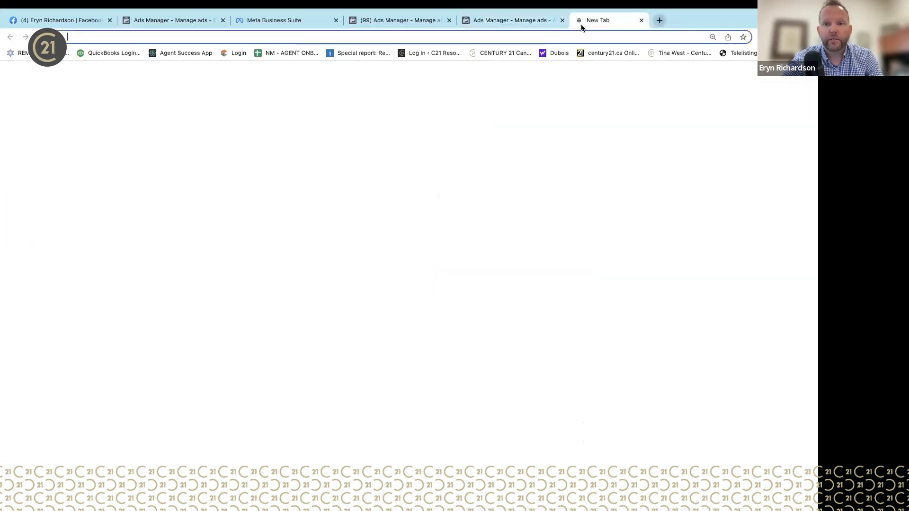
key(super+v)
key(Return)
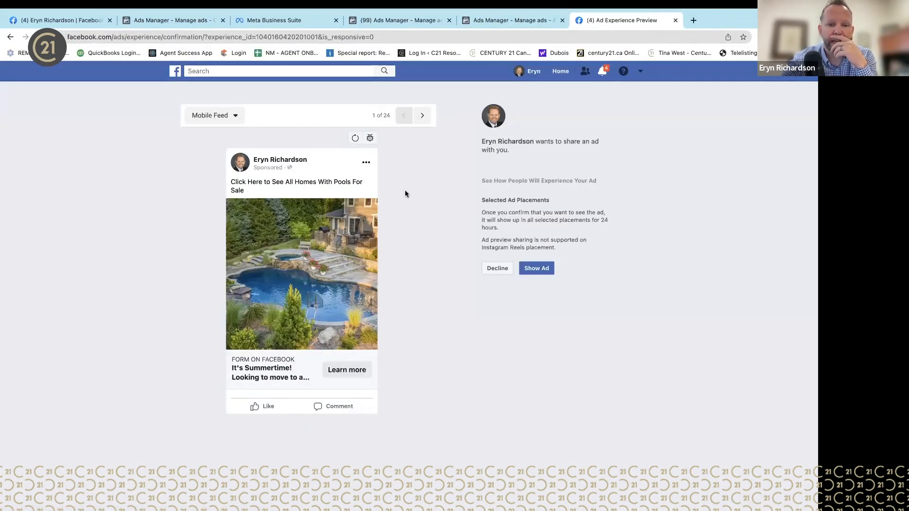
click(536, 268)
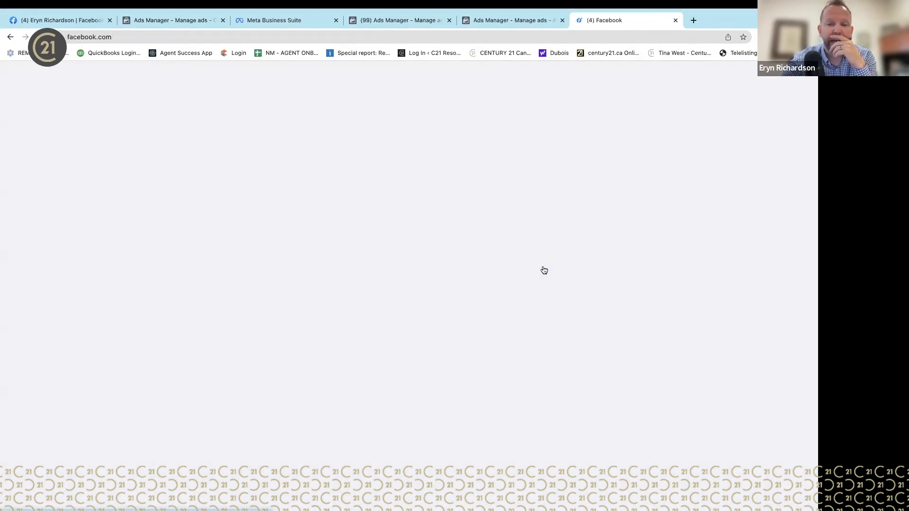
scroll(426, 321, down, 2)
scroll(425, 322, down, 15)
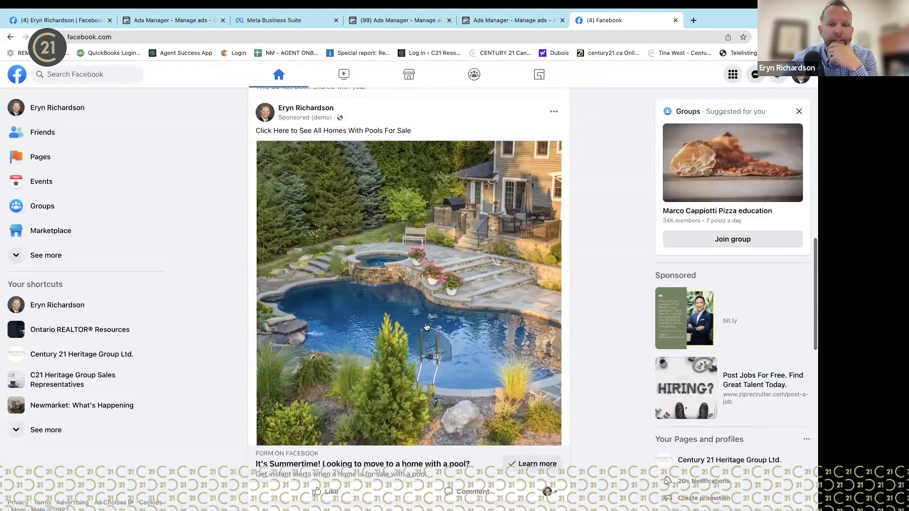
scroll(402, 252, down, 1)
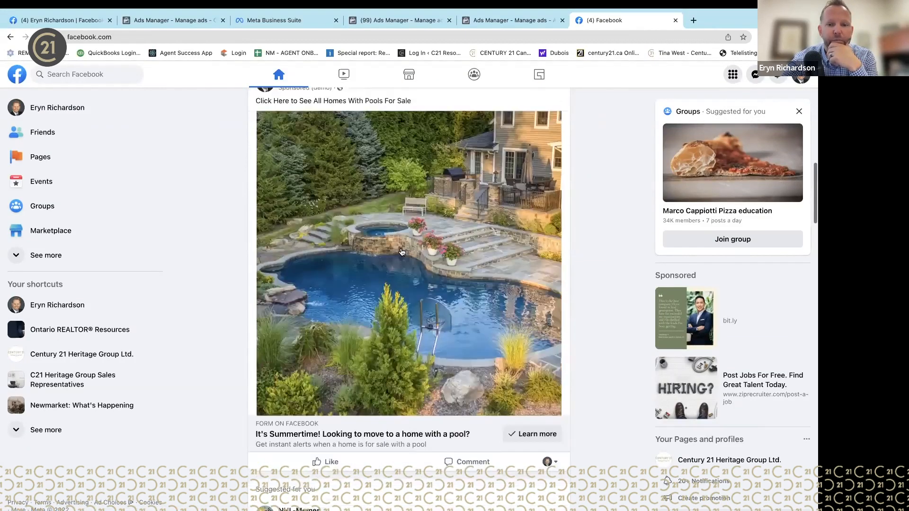
scroll(402, 252, down, 3)
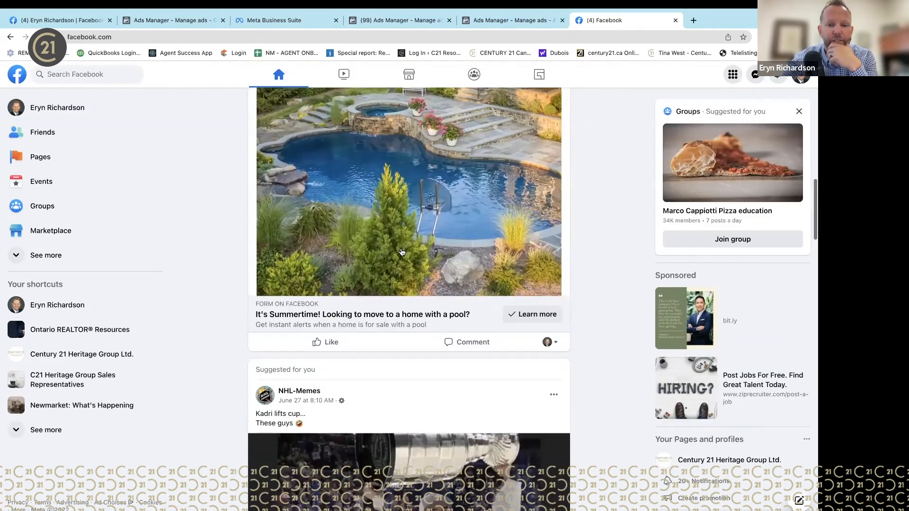
Open the shared pool ad's Learn more form from the feed, view it, and close it to return to the ad
click(532, 319)
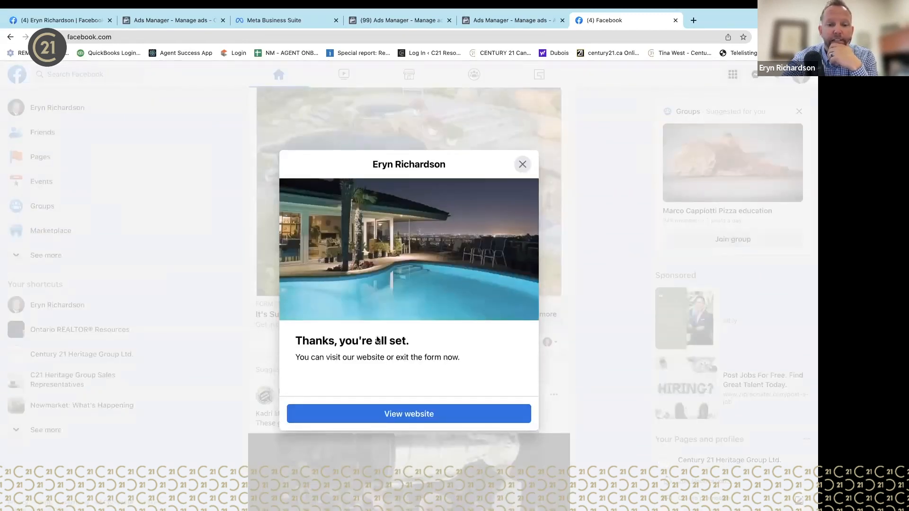
click(522, 166)
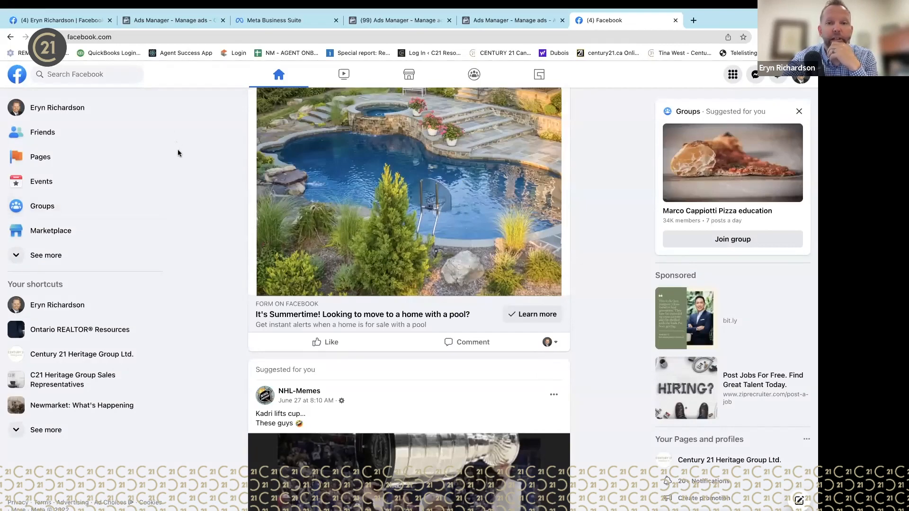
scroll(416, 107, up, 5)
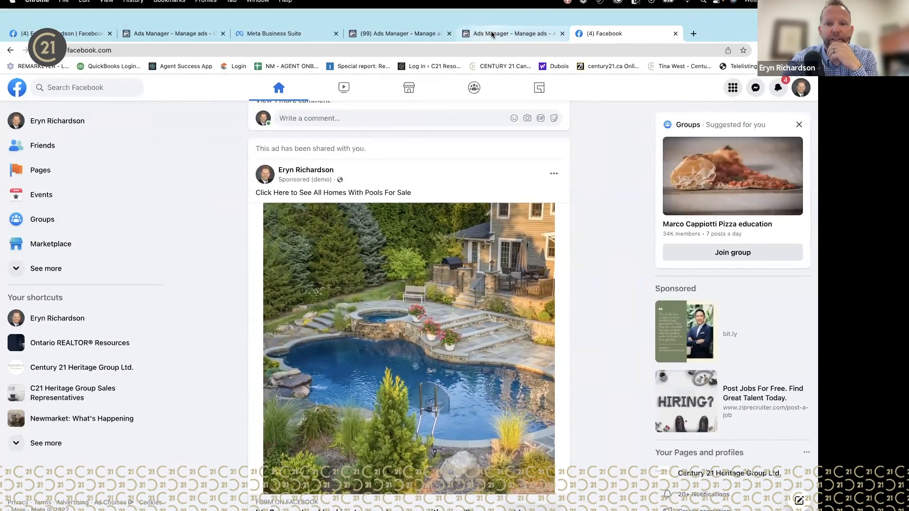
click(491, 31)
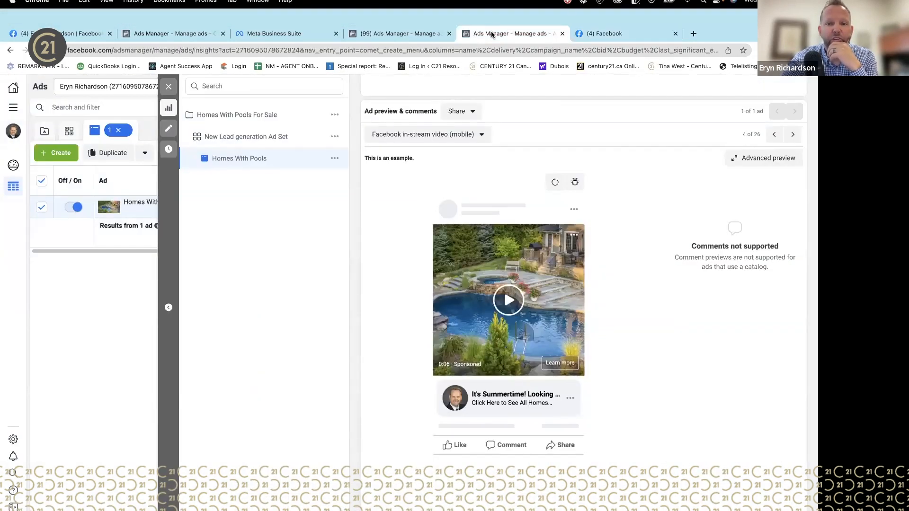
click(427, 32)
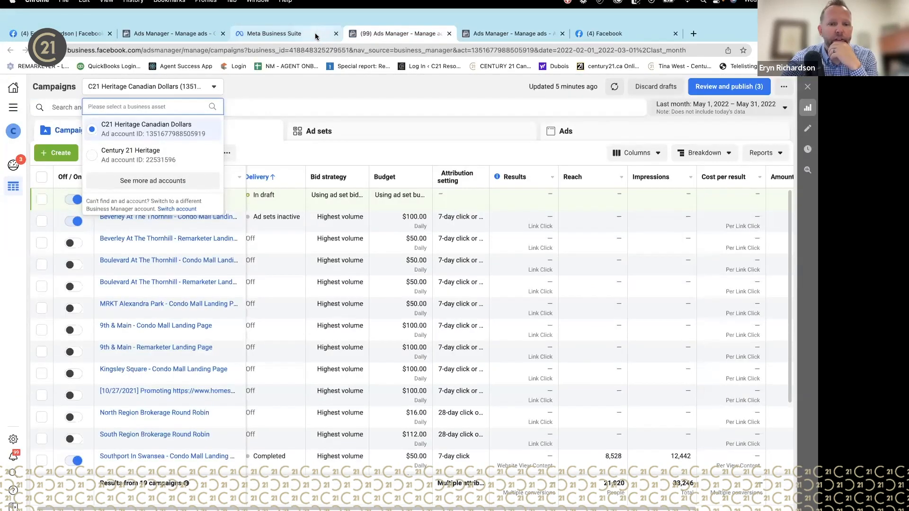
click(530, 34)
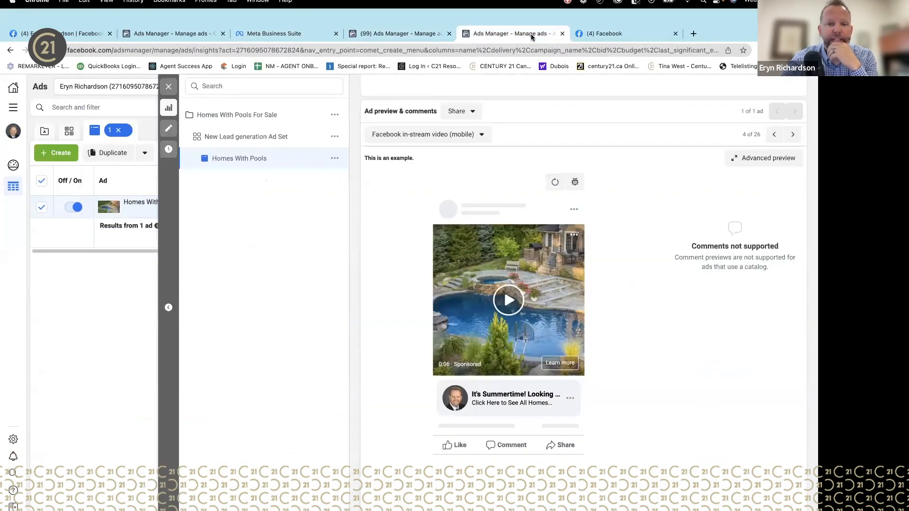
click(595, 32)
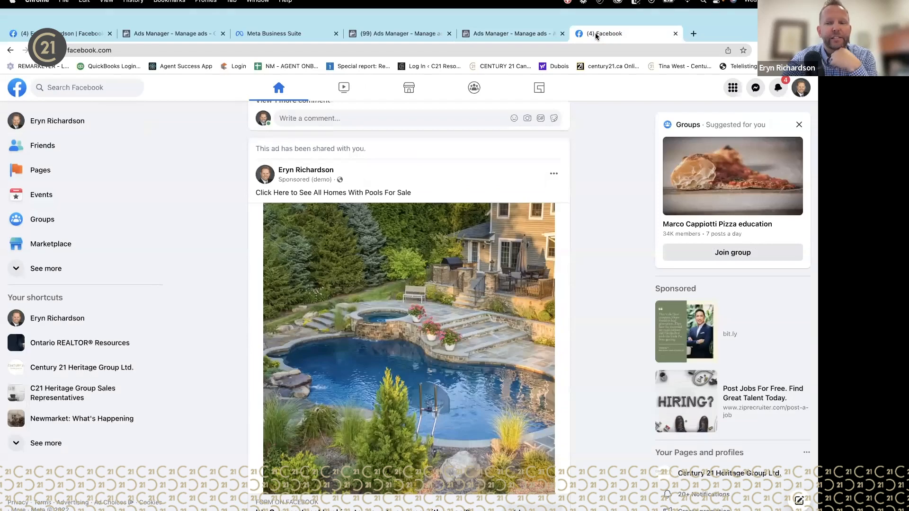